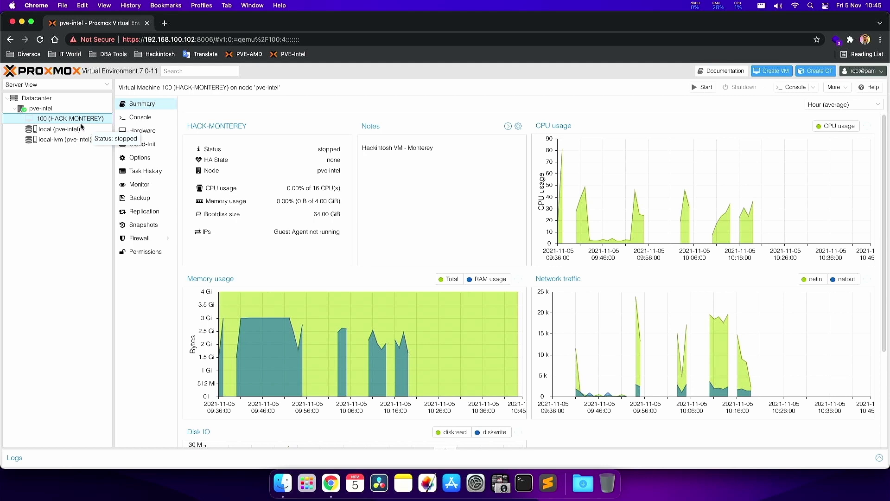
Open the summary of the pve-intel node and check its CPU usage and number of CPUs.
click(74, 140)
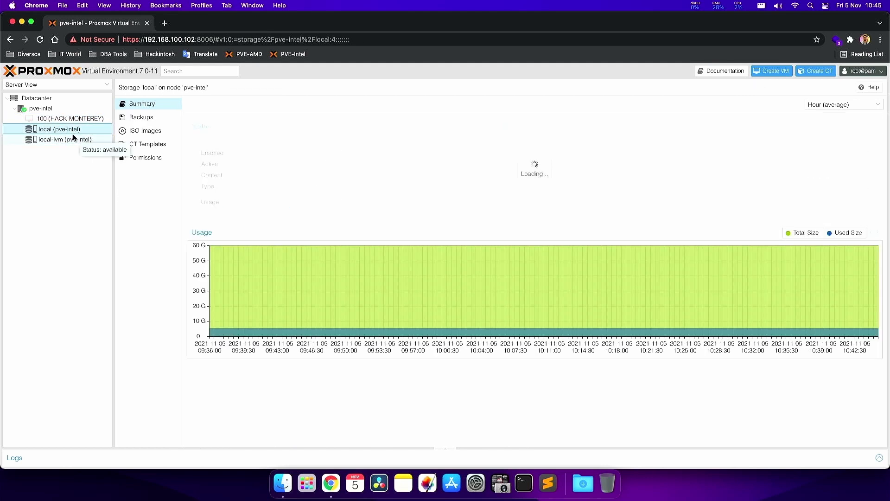
click(70, 130)
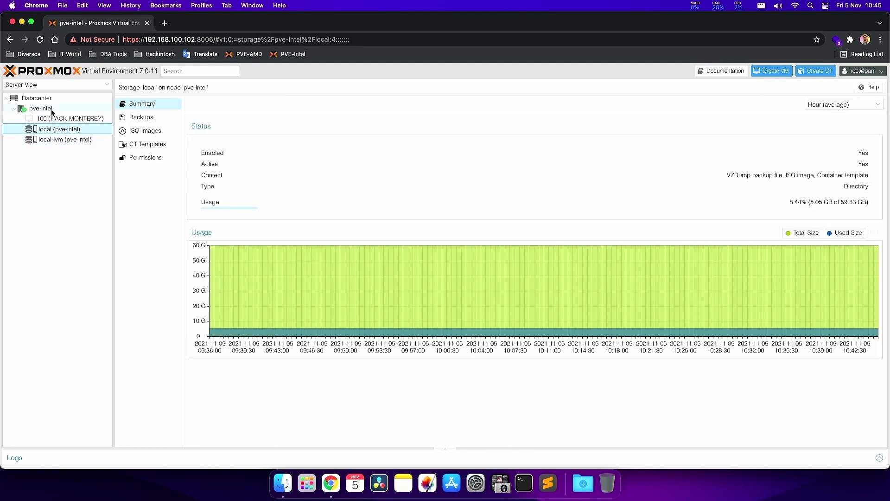
click(52, 110)
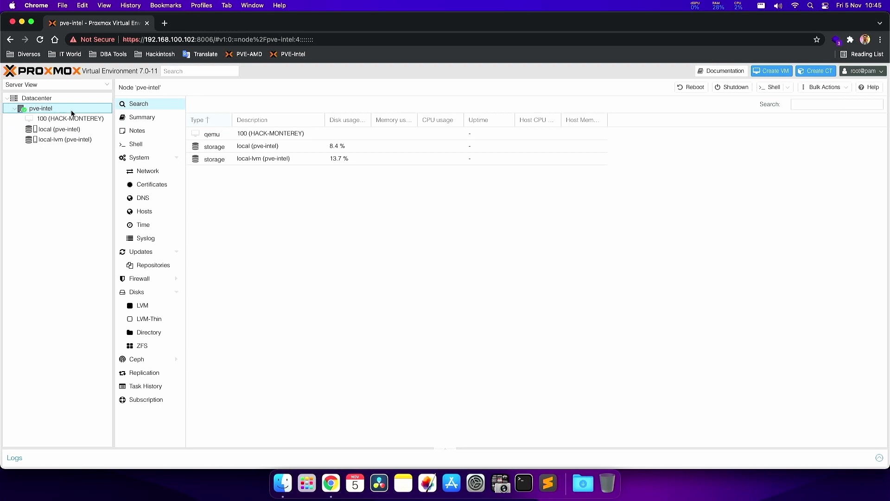
click(139, 119)
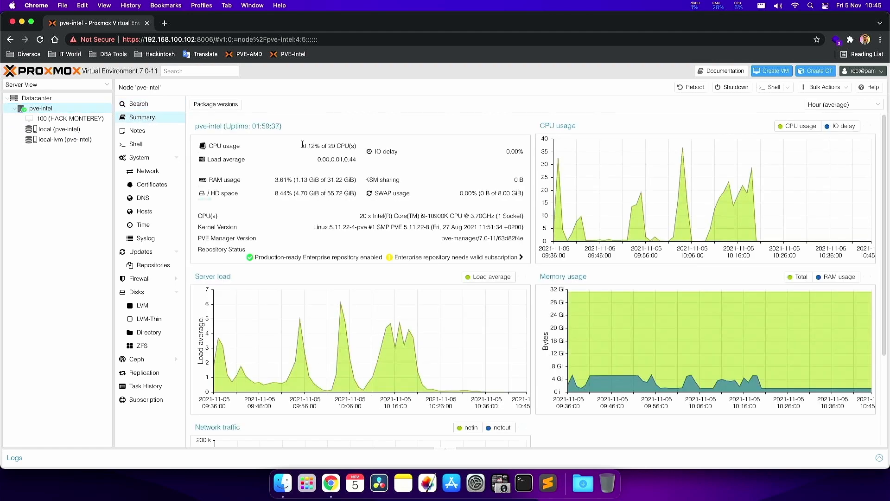
drag(308, 146, 354, 142)
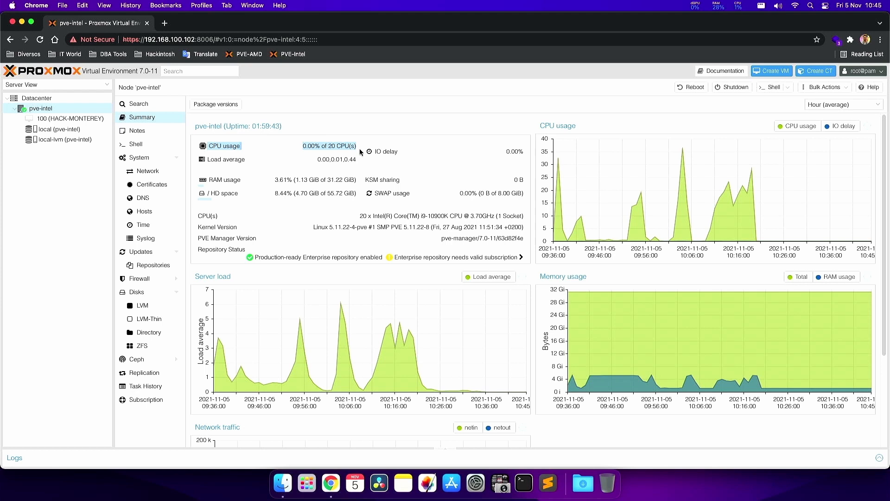
click(360, 152)
drag(358, 150, 324, 145)
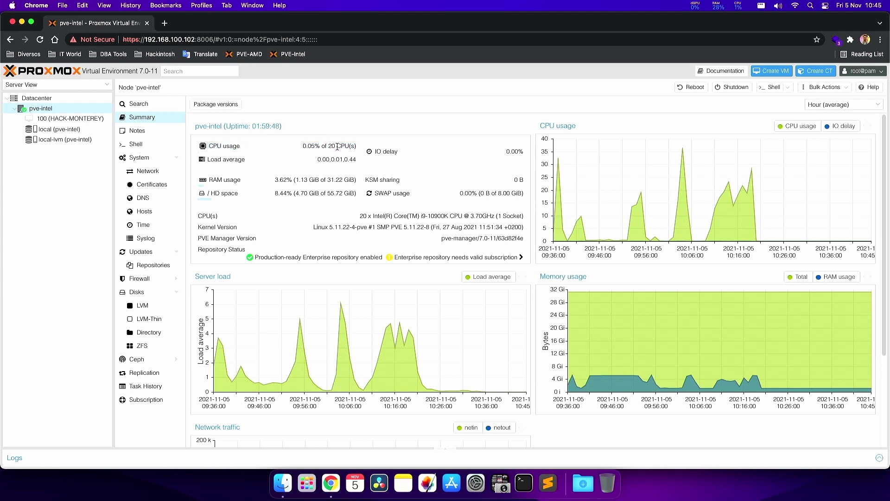
Examine the node's processor model, thread and socket details alongside its CPU usage percentage.
drag(360, 216, 396, 216)
drag(427, 215, 444, 215)
click(505, 216)
drag(360, 216, 371, 216)
drag(428, 216, 443, 216)
drag(358, 216, 504, 215)
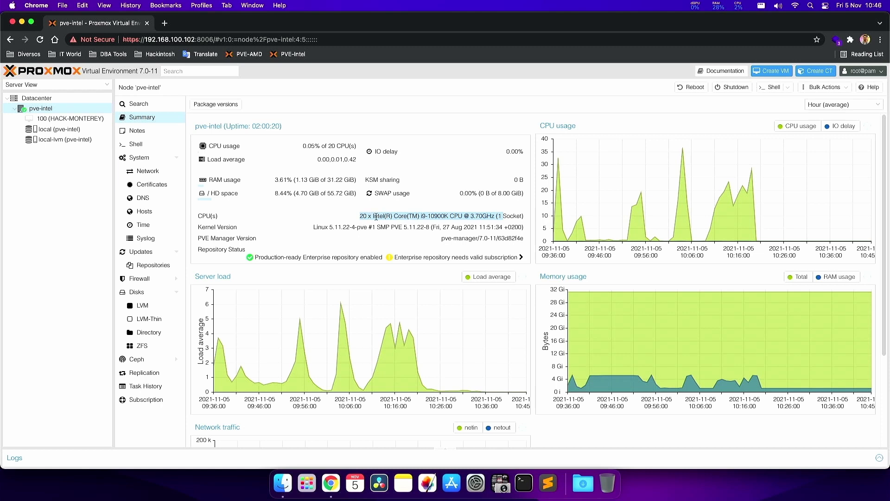
drag(356, 147, 318, 145)
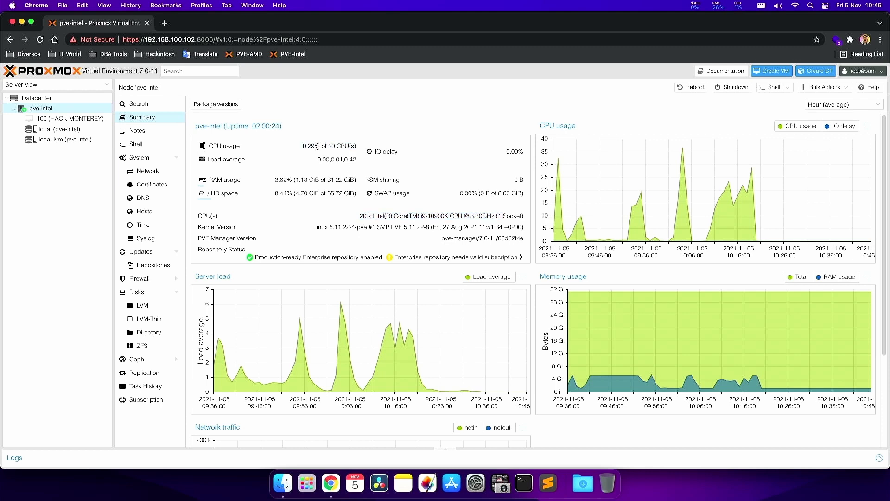
drag(318, 145, 303, 145)
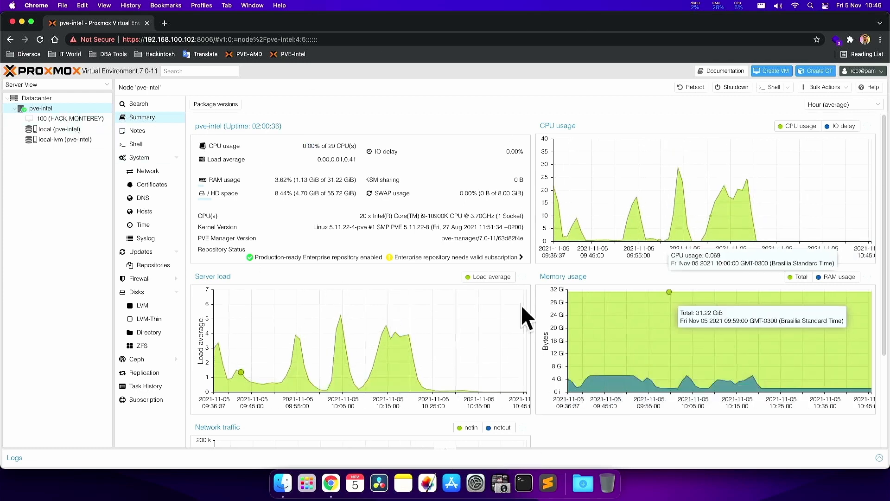
drag(317, 148, 304, 146)
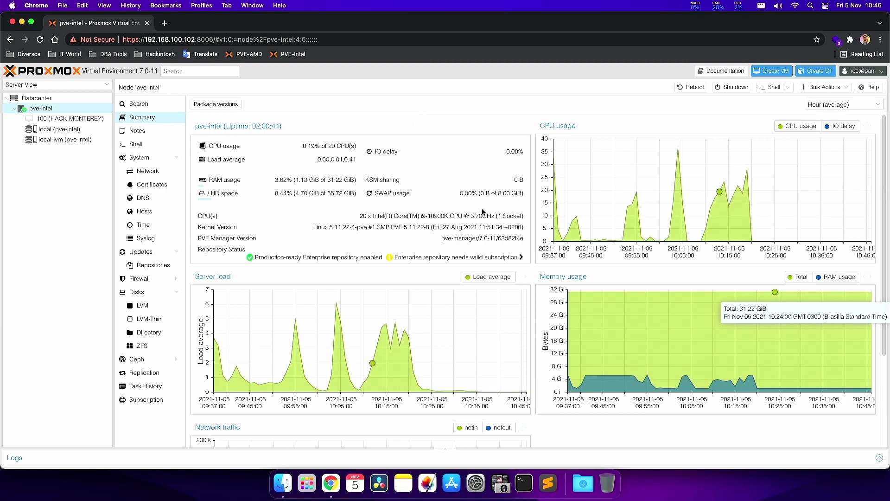
Edit the processors in the HACK-MONTEREY VM's hardware and set the sockets to 2.
click(89, 119)
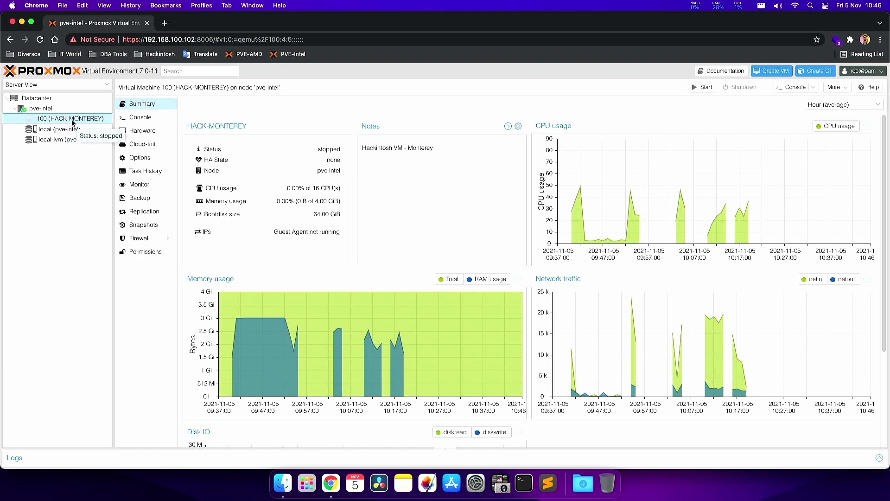
click(137, 134)
click(206, 132)
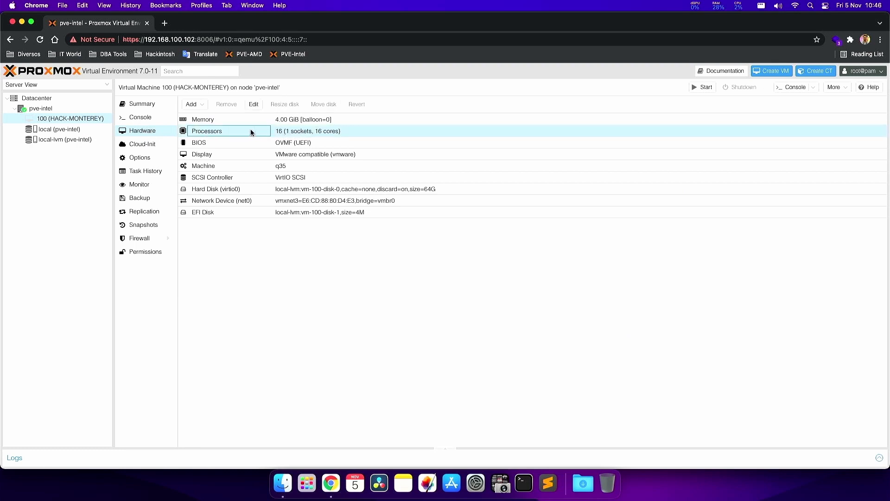
double_click(281, 133)
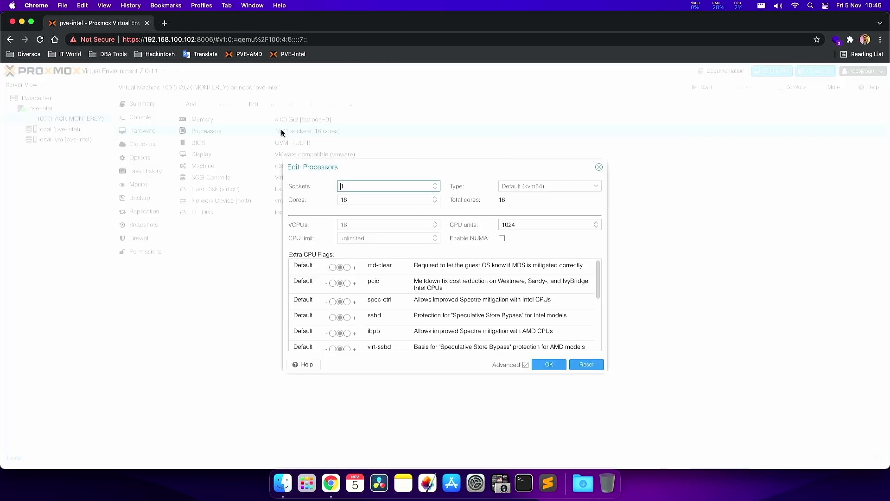
double_click(358, 200)
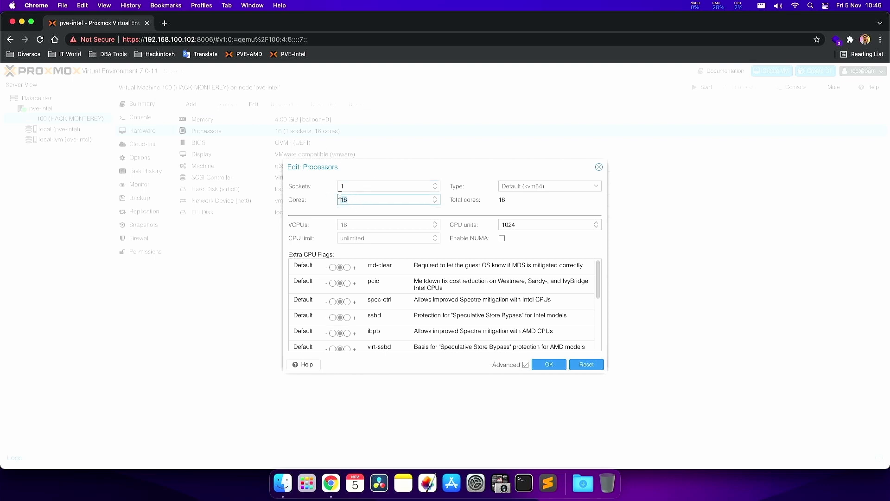
click(350, 186)
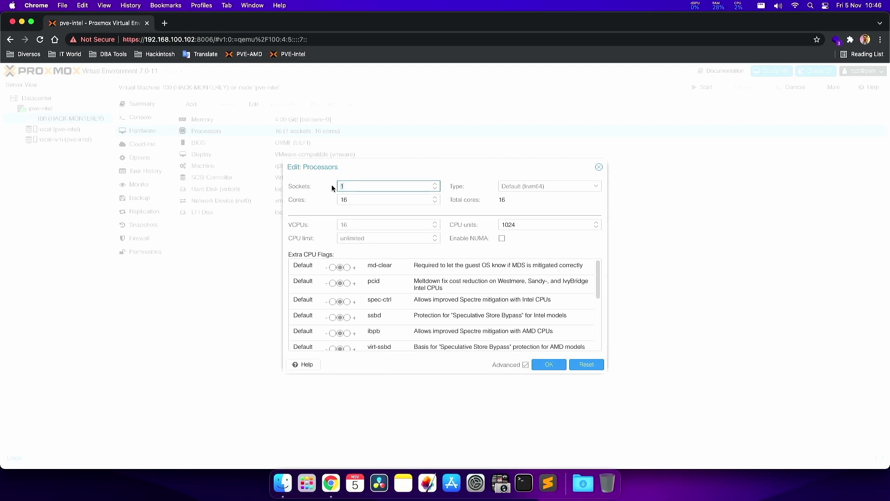
double_click(348, 187)
Set the VM's cores per socket to 4 and save the processor settings.
click(341, 200)
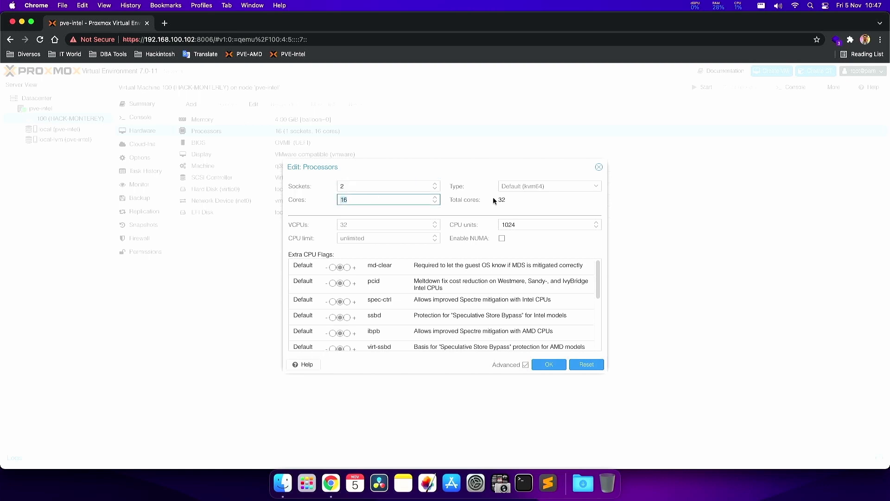
drag(495, 200, 510, 201)
double_click(378, 200)
text(4)
click(543, 364)
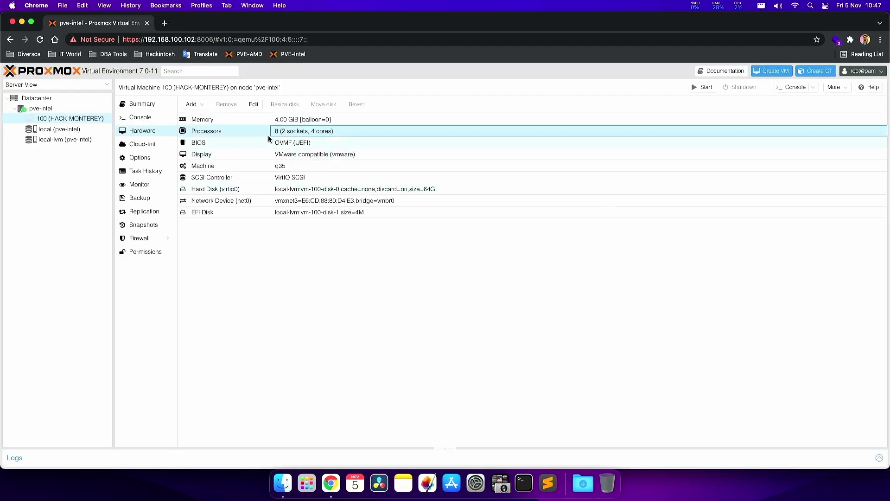
Start the HACK-MONTEREY VM from its console and bring up the macOS desktop.
click(141, 117)
click(189, 299)
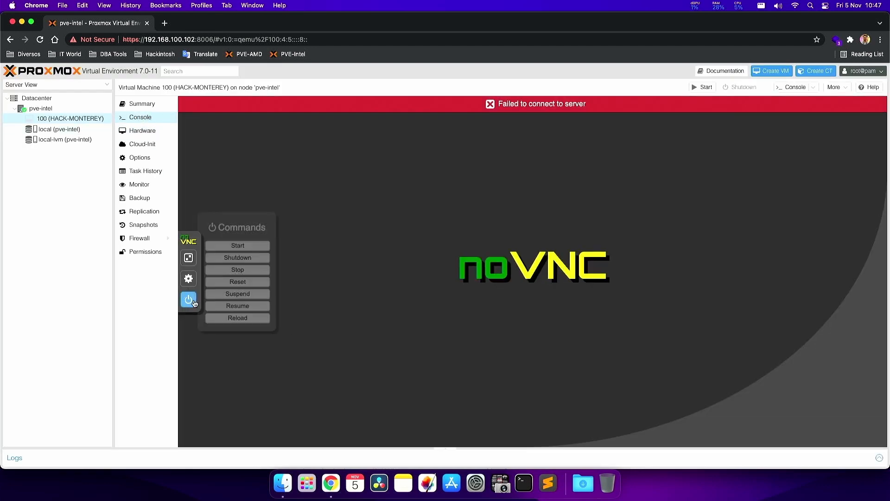
click(253, 246)
click(525, 91)
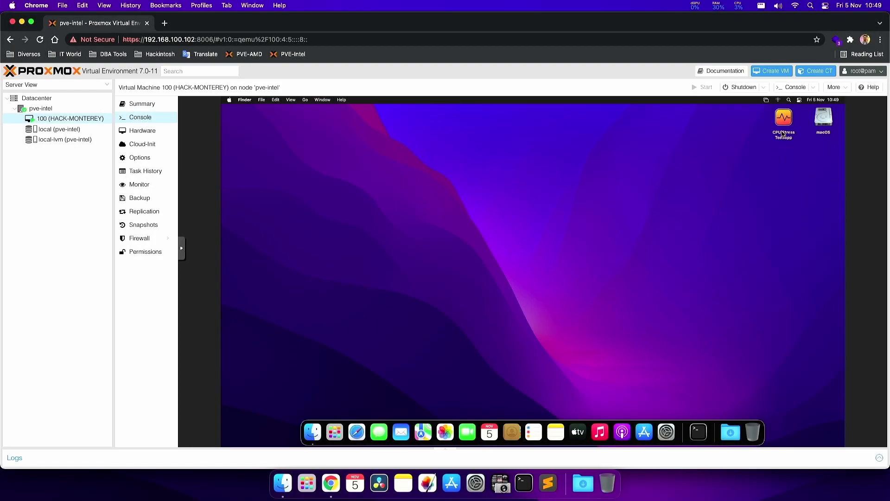
Launch CPU Stress Test in the macOS guest and run the test with 32 threads.
double_click(784, 118)
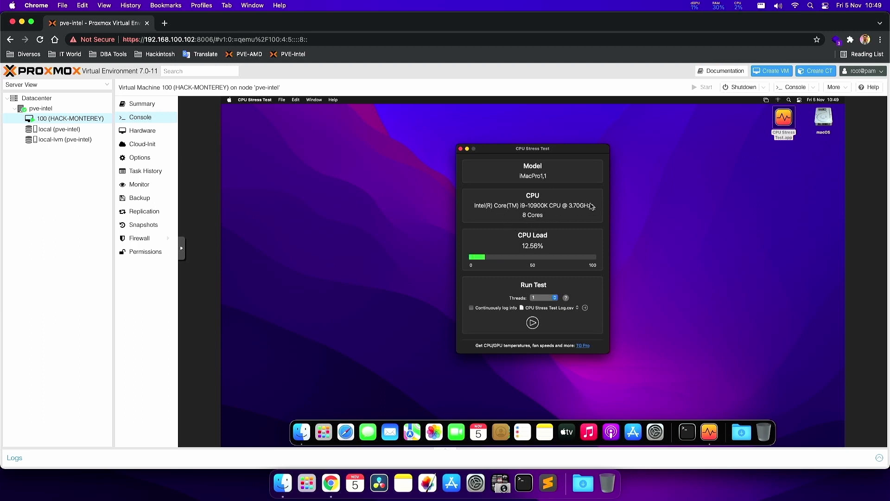
click(546, 300)
click(546, 362)
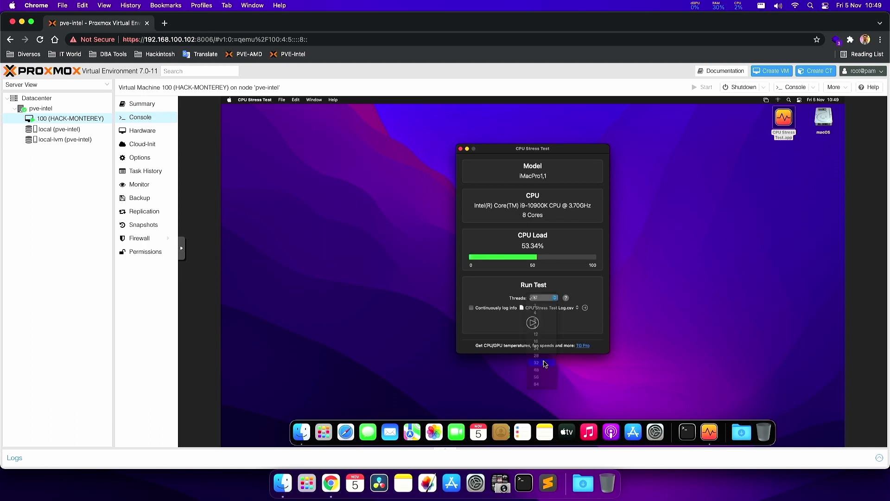
click(532, 322)
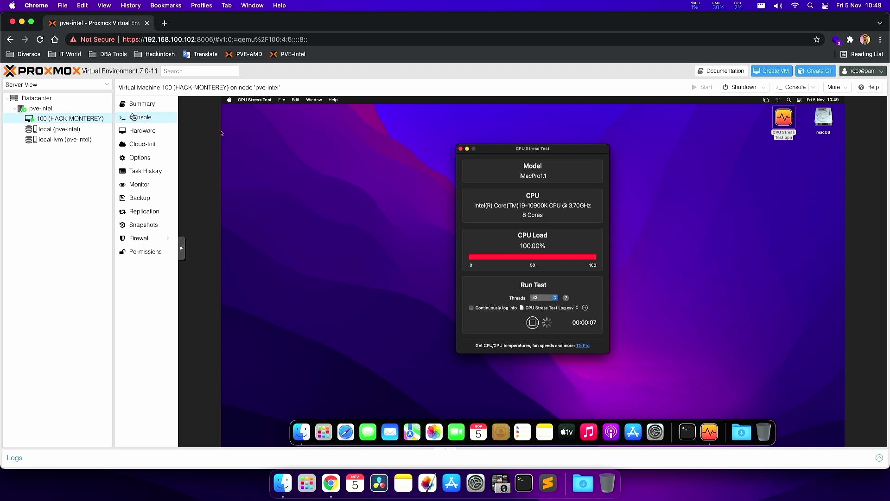
Compare the pve-intel node's CPU usage with the CPU load in the guest during the stress test.
click(41, 109)
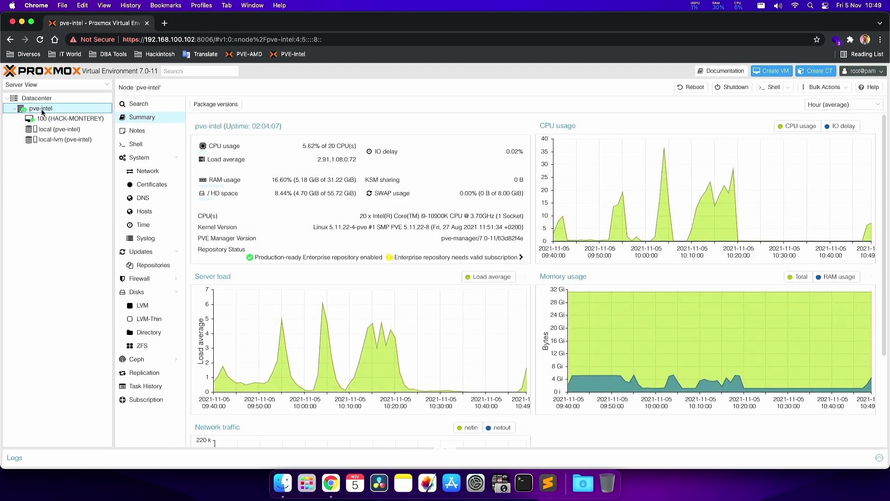
click(132, 119)
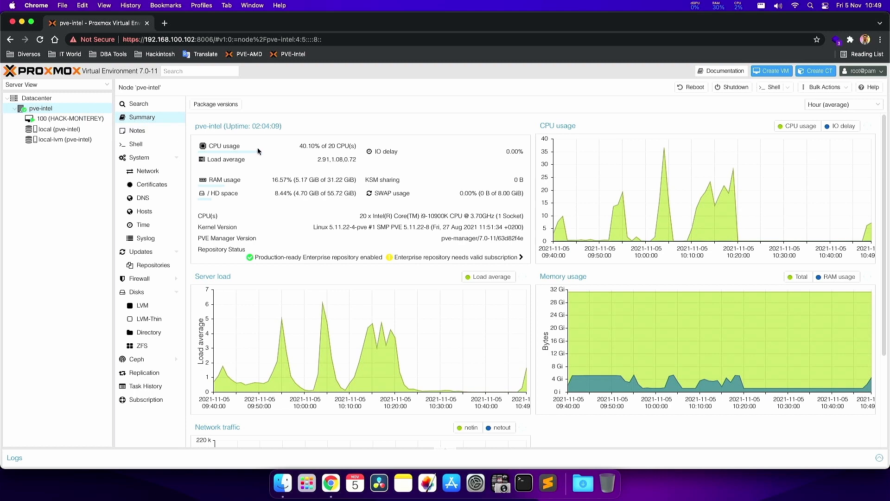
drag(300, 144, 331, 147)
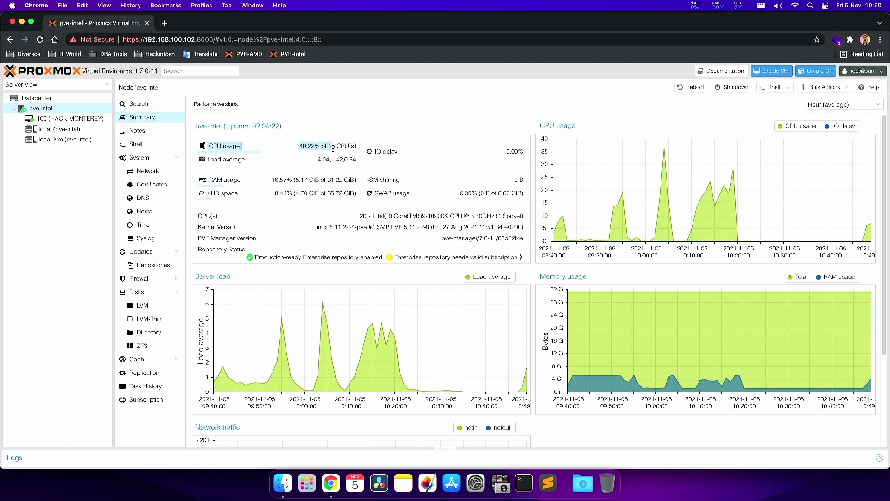
click(48, 119)
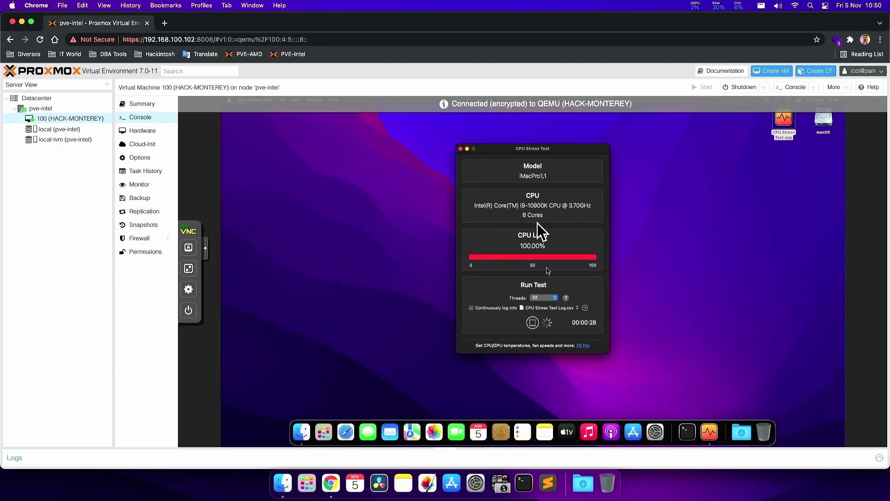
click(41, 108)
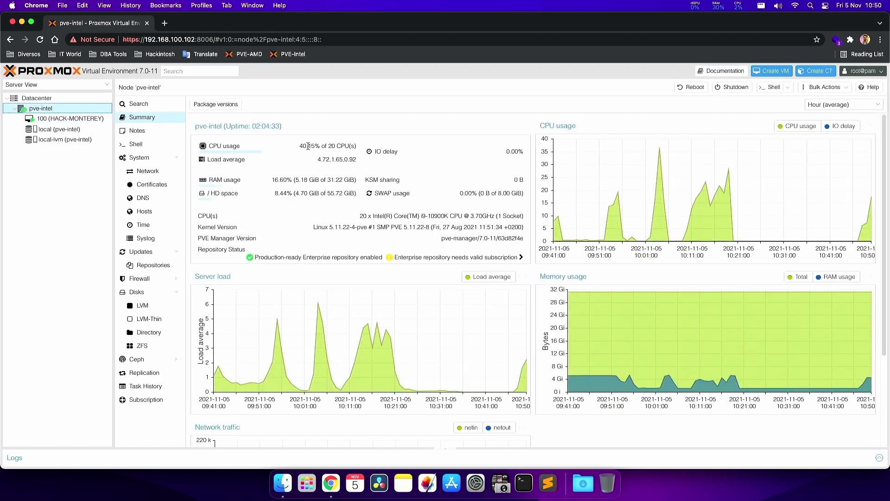
Calculate 20-40% in Calculator, then quit it.
key(super+space)
text(calc)
key(Return)
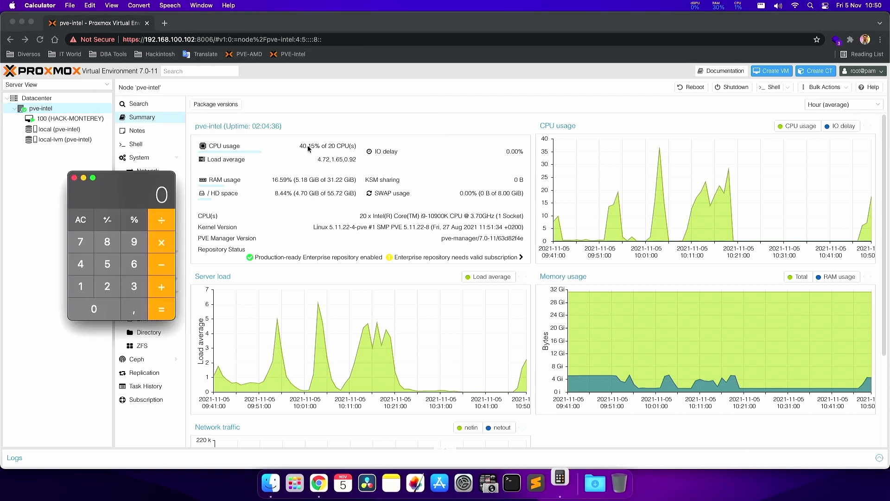
drag(146, 191, 171, 193)
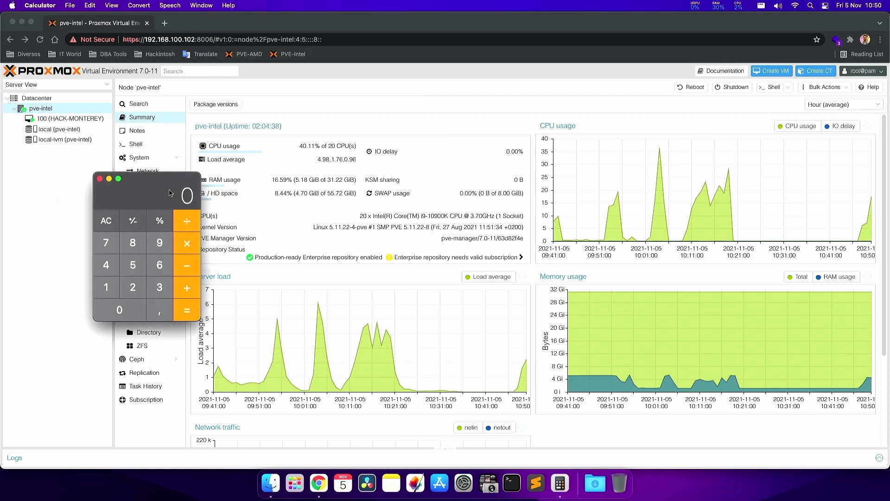
text(20-40%)
key(super+q)
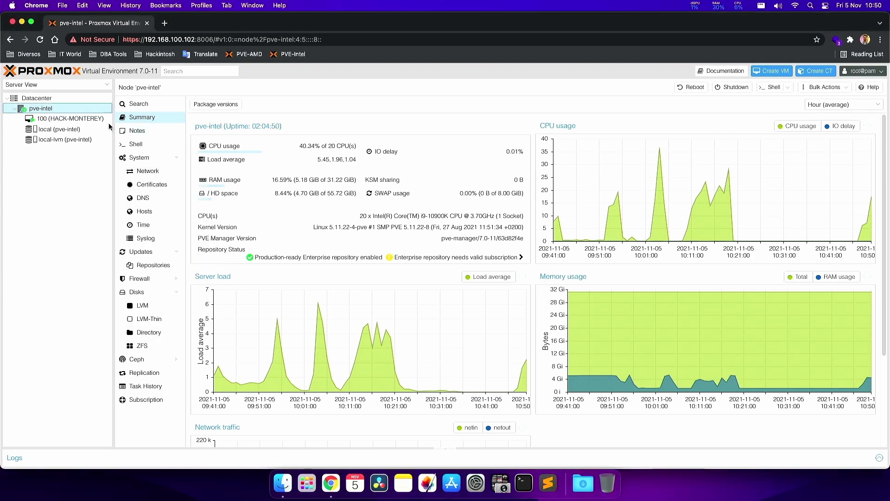
Return to the HACK-MONTEREY console and quit CPU Stress Test in the guest.
click(91, 119)
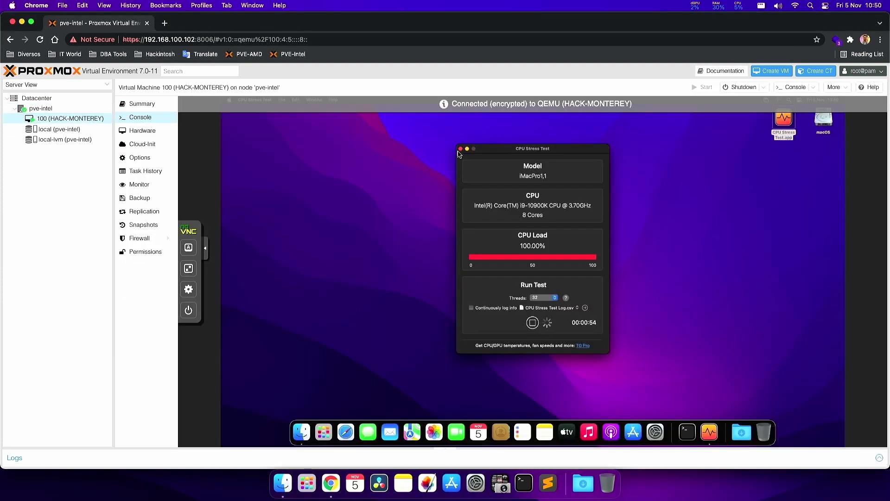
click(254, 100)
click(255, 163)
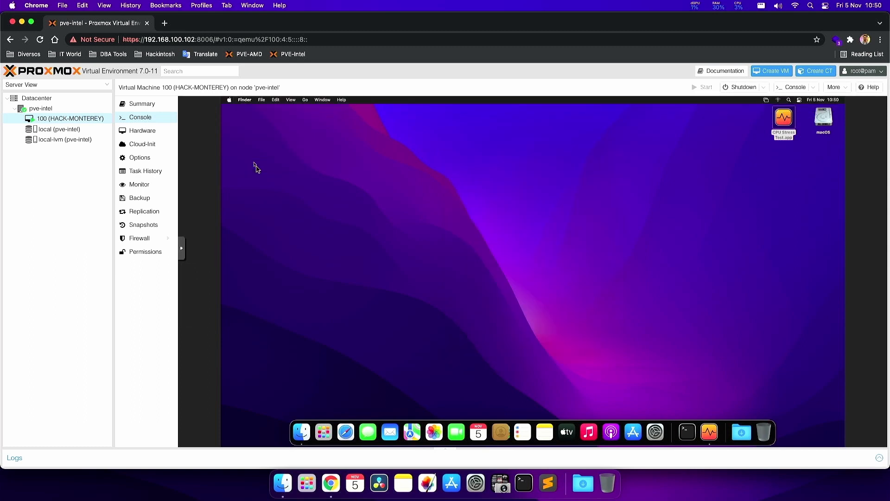
Force the HACK-MONTEREY VM off with the console's Stop command and confirm it.
click(182, 248)
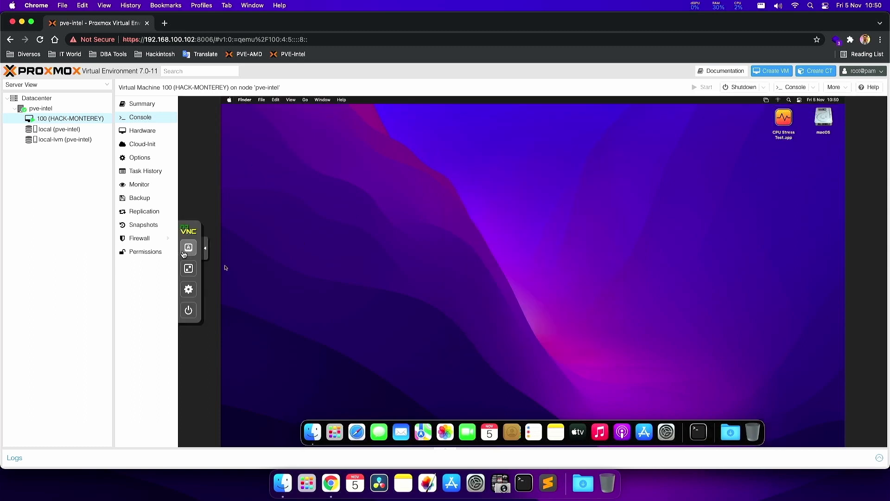
click(194, 313)
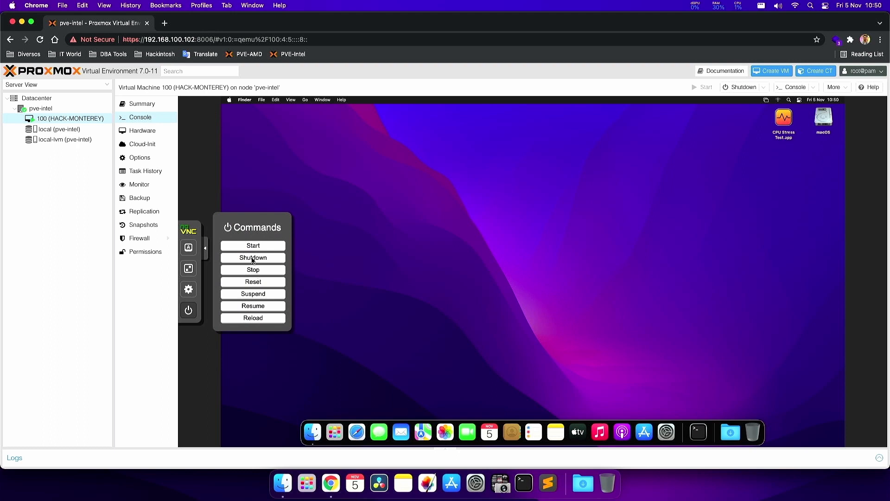
click(229, 101)
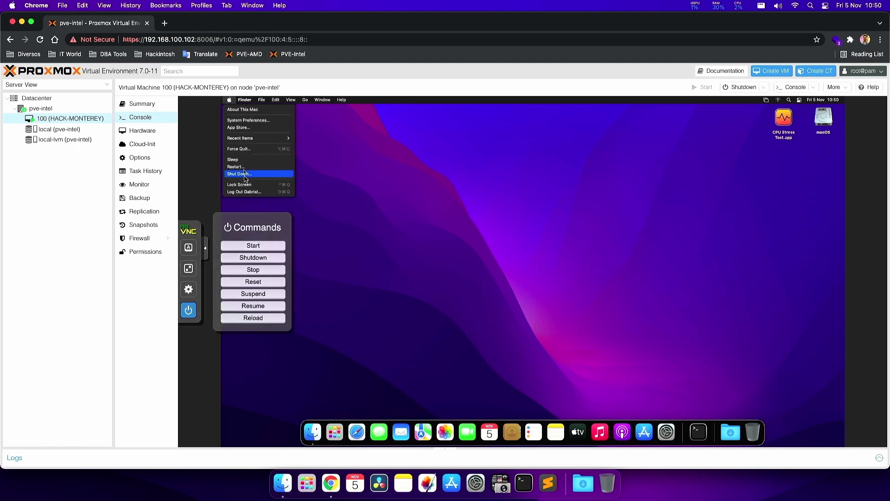
click(424, 253)
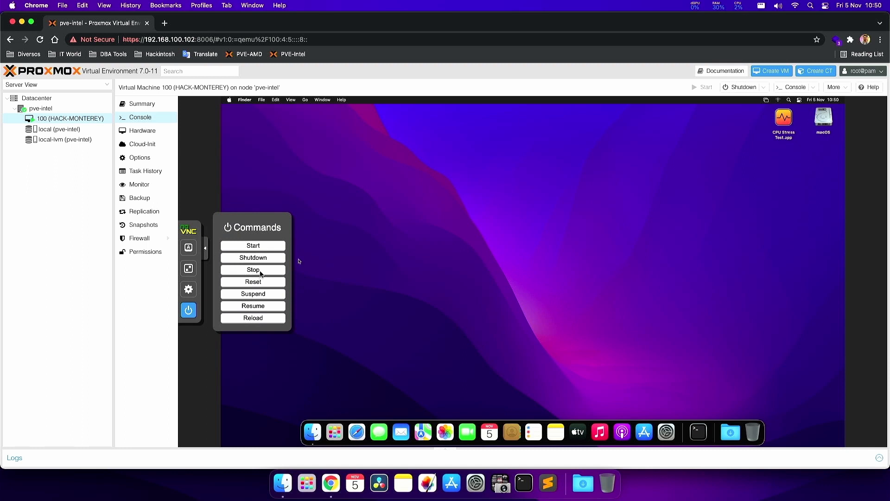
click(258, 272)
click(529, 94)
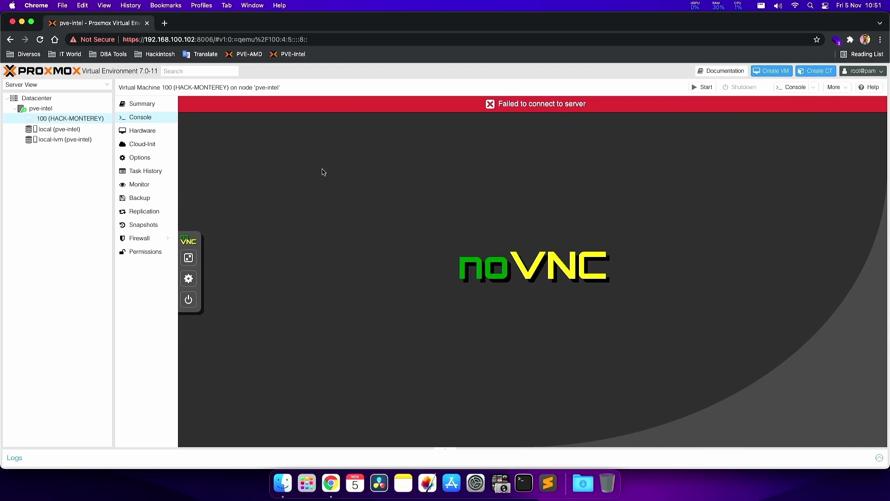
Open the processor settings in HACK-MONTEREY's hardware and raise the sockets to 4.
click(67, 119)
click(150, 136)
double_click(307, 133)
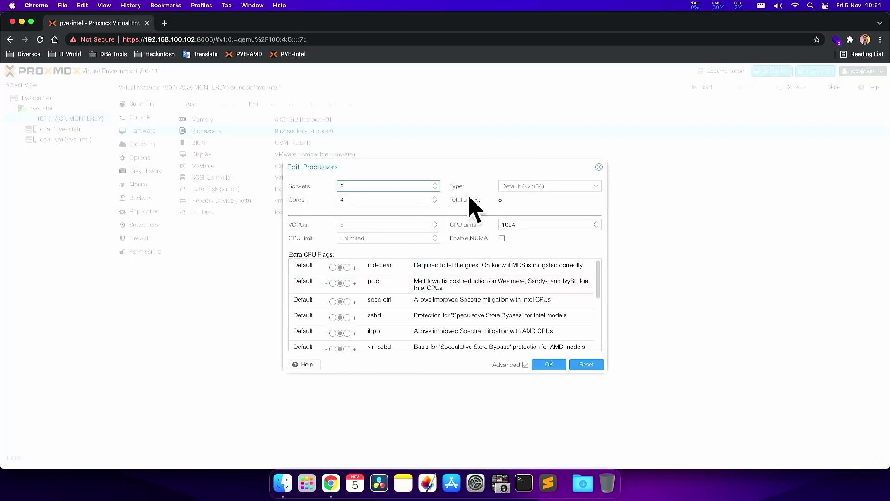
click(435, 184)
click(435, 184)
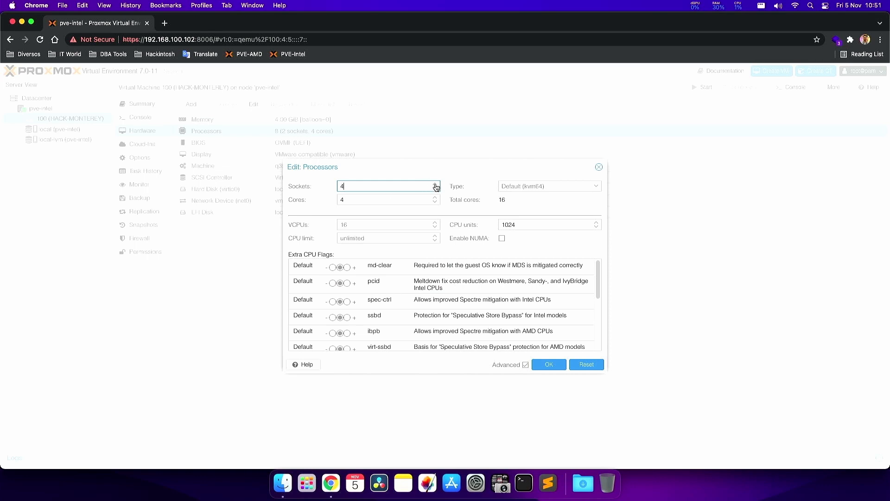
double_click(342, 199)
click(503, 199)
Set the VM's processors to 1 socket and 20 cores and apply the change.
double_click(342, 187)
text(1)
click(345, 201)
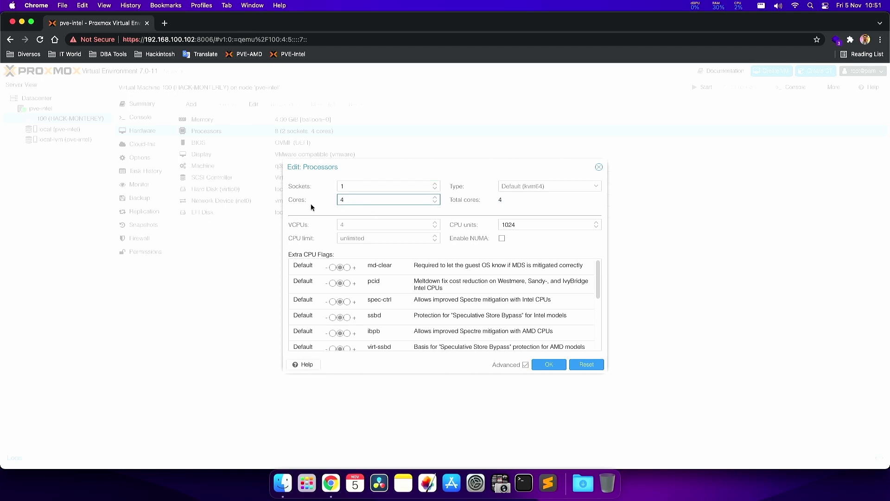
key(BackSpace)
text(20)
click(545, 365)
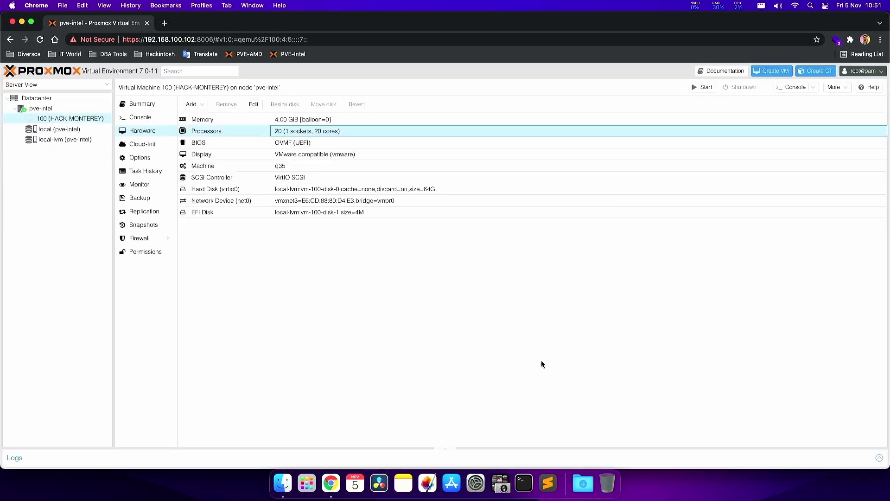
Start HACK-MONTEREY from its console to test booting macOS with the 20-core setup.
click(155, 115)
click(188, 300)
click(253, 245)
click(520, 92)
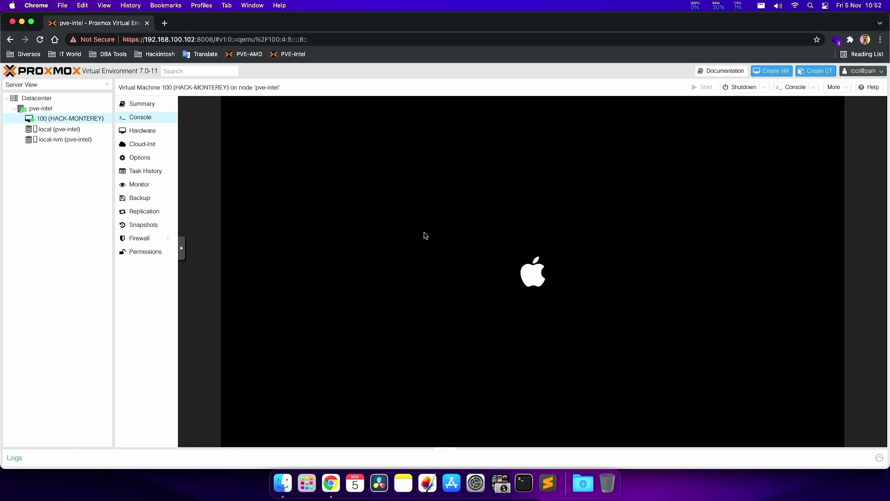
Stop HACK-MONTEREY from its console and reopen its processor settings at the number of cores.
click(181, 248)
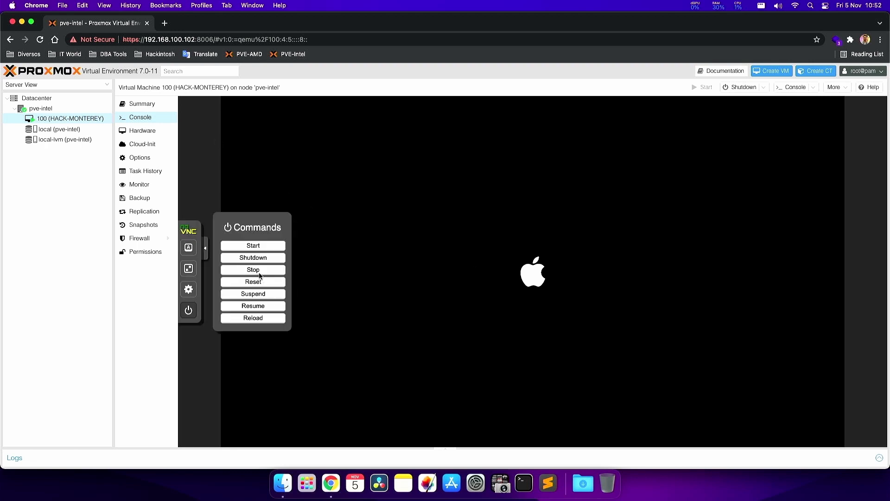
click(254, 270)
click(537, 95)
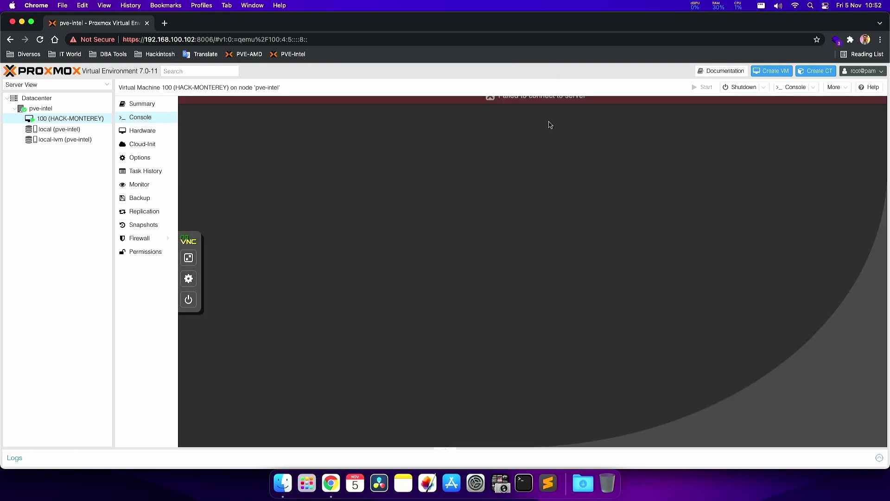
click(147, 133)
double_click(297, 137)
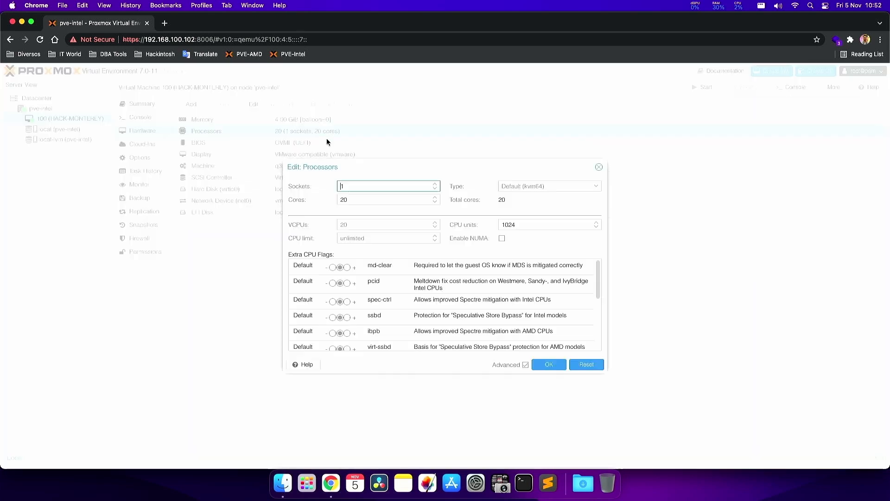
click(368, 200)
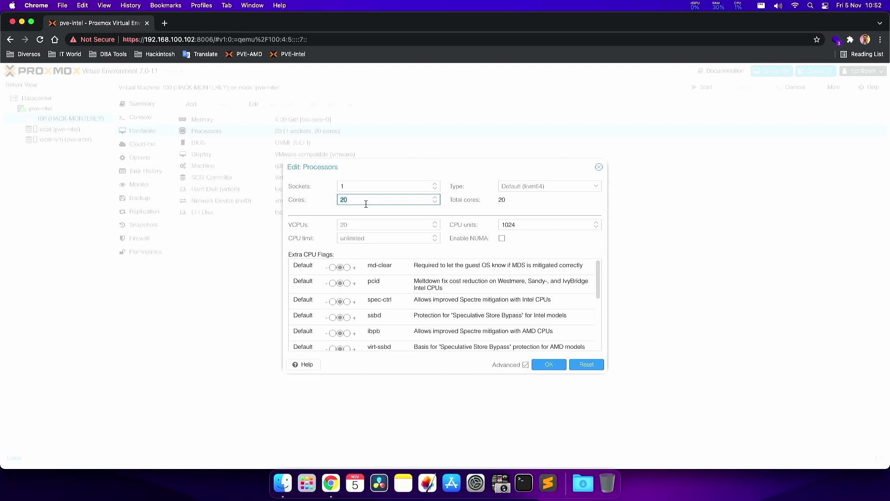
Open the everymac.com website in a new browser tab.
click(168, 20)
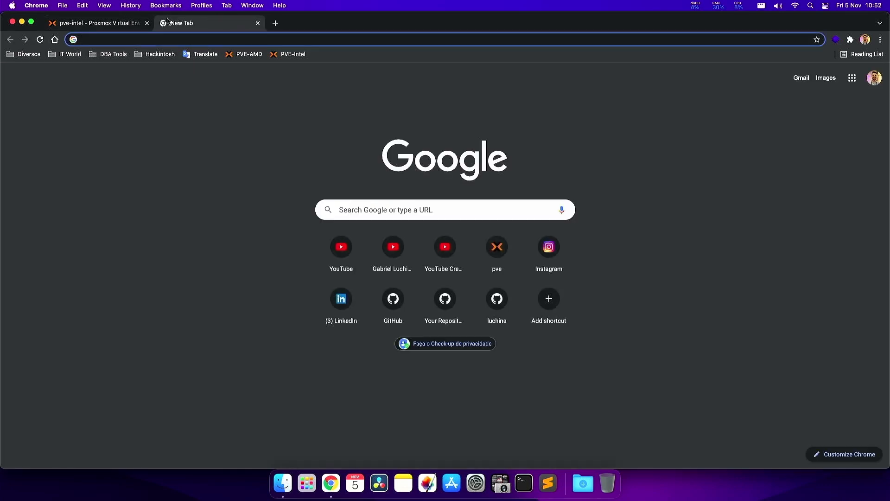
text(every)
key(Return)
click(185, 168)
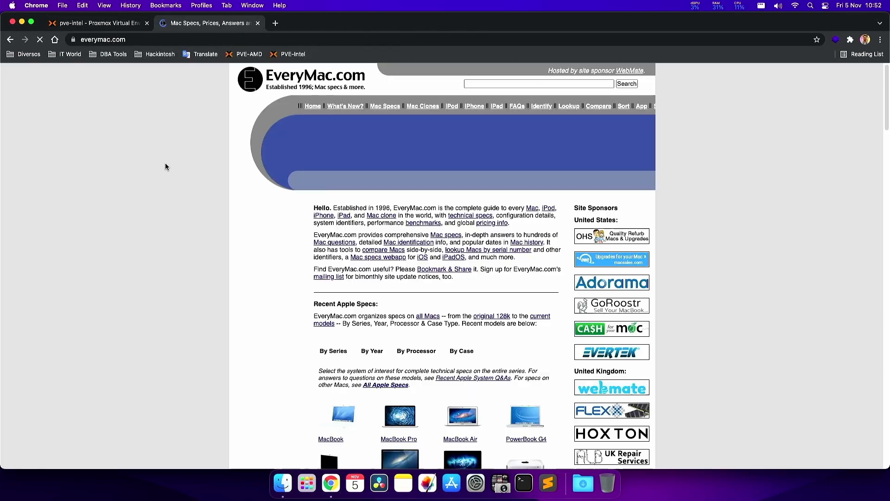
Browse the Mac specs by processor, examine the processor types in the Core i7 list, and close the EveryMac tab.
scroll(488, 343, down, 3)
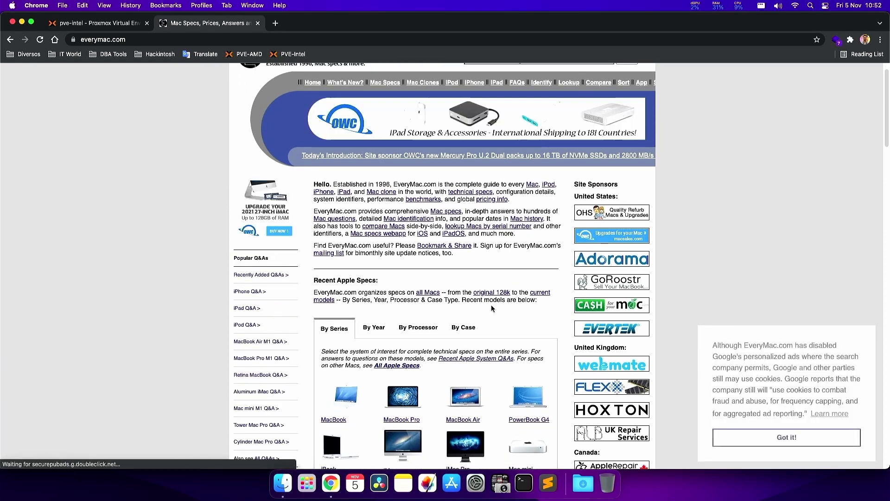
scroll(488, 341, down, 2)
click(348, 175)
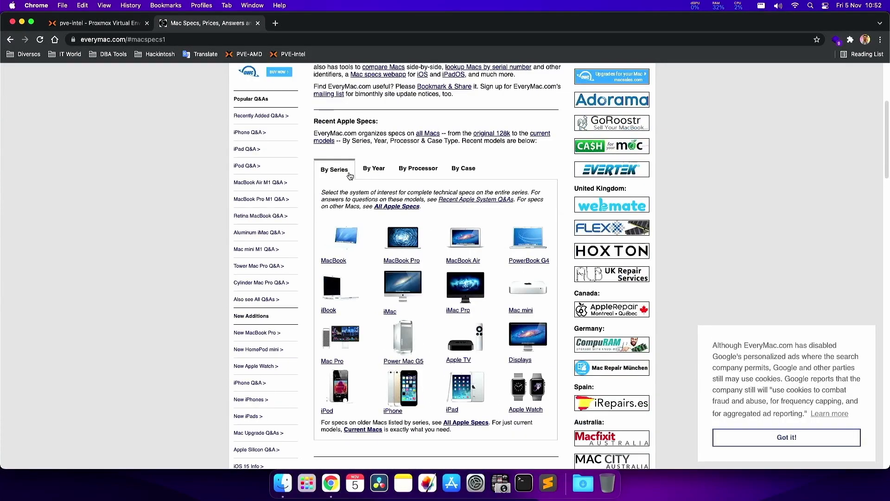
click(420, 173)
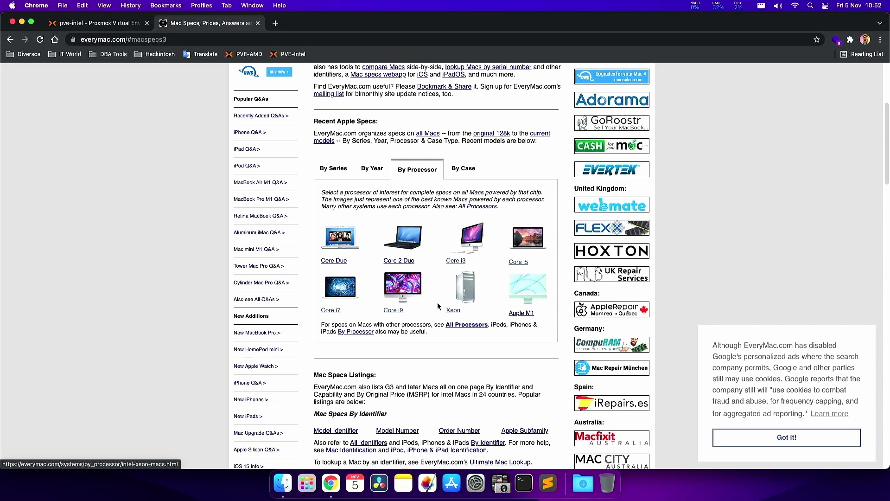
click(348, 290)
scroll(476, 286, down, 5)
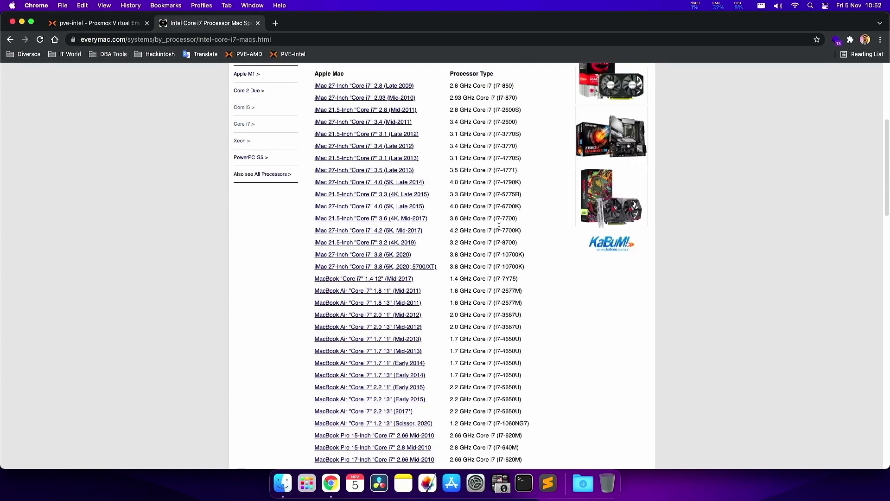
scroll(500, 220, down, 4)
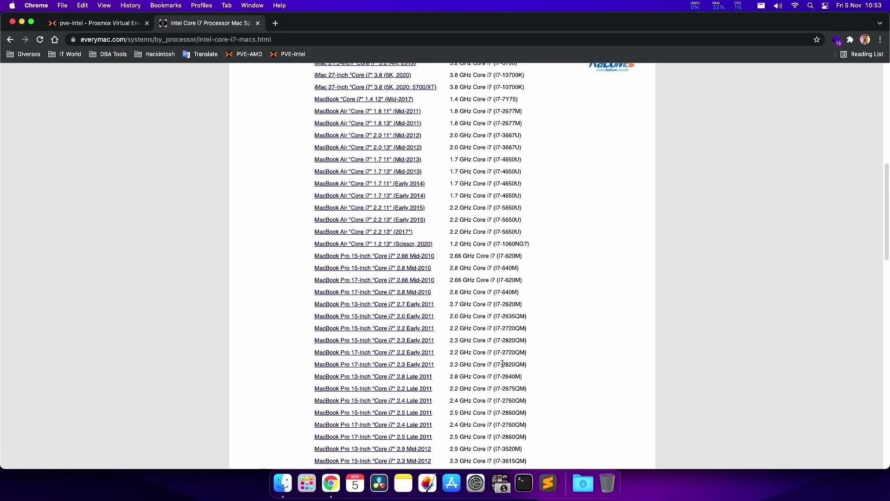
scroll(501, 349, down, 6)
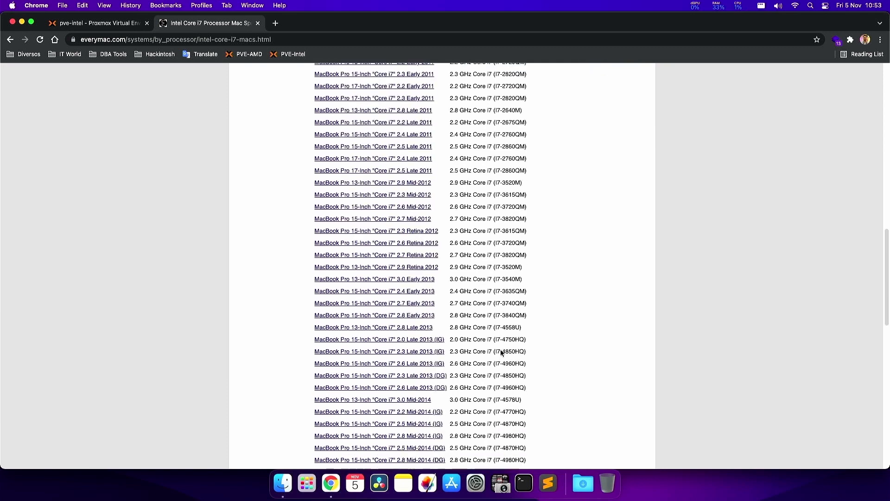
middle_click(223, 26)
Set the VM's processor cores to 4 and apply the change.
click(357, 197)
double_click(347, 198)
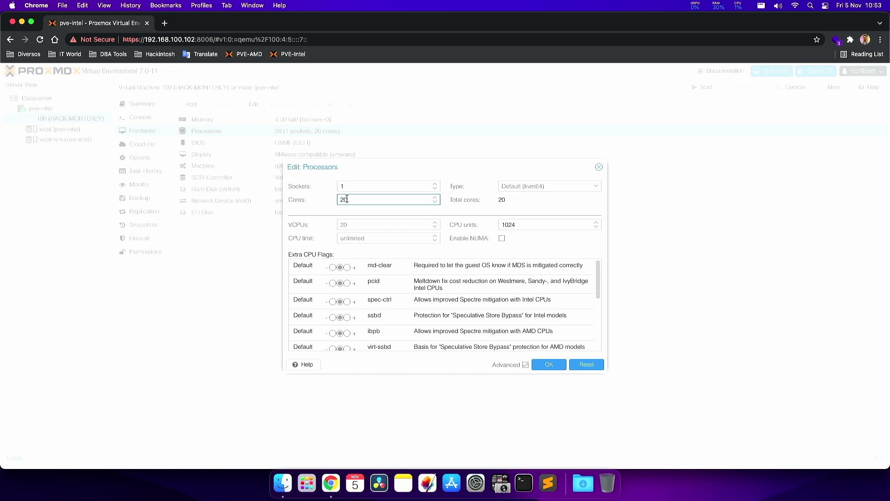
drag(359, 199, 291, 202)
key(BackSpace)
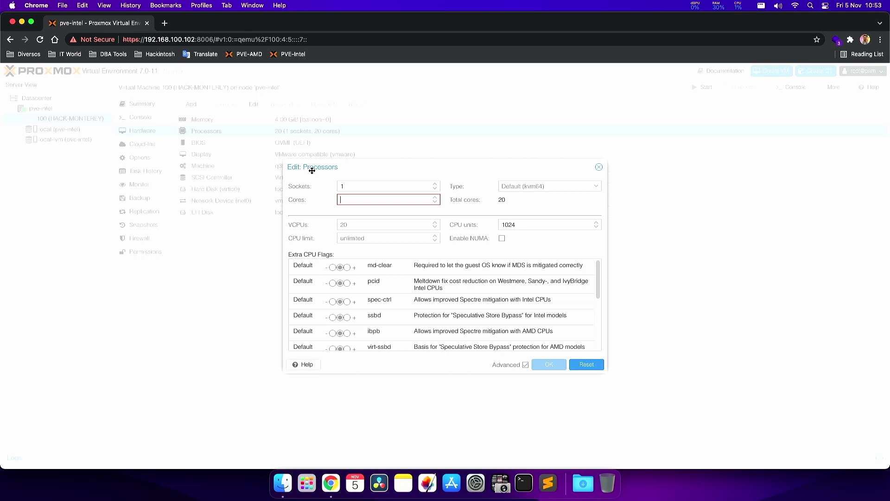
text(4)
click(548, 365)
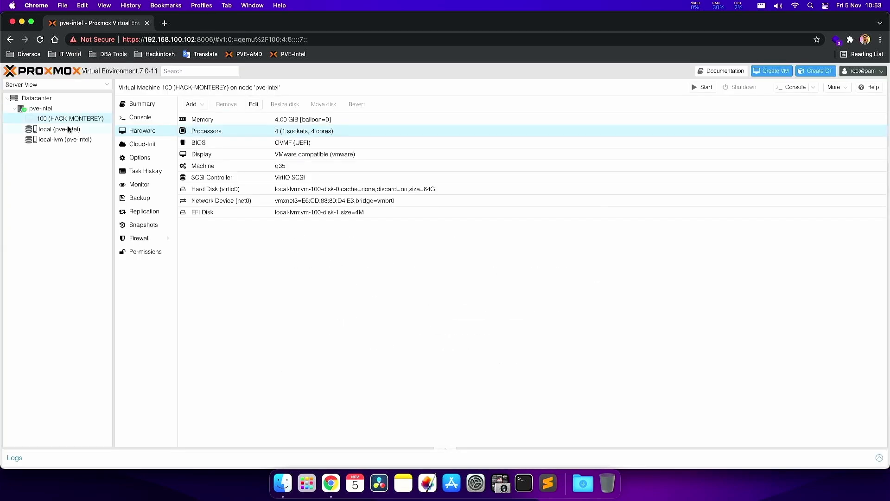
Open the pve-intel node's shell and check the kernel version with uname -a.
click(42, 109)
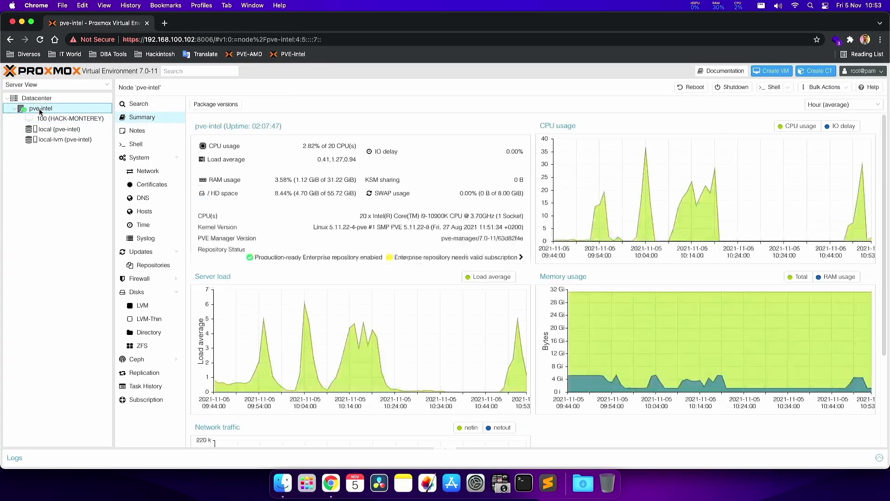
click(136, 145)
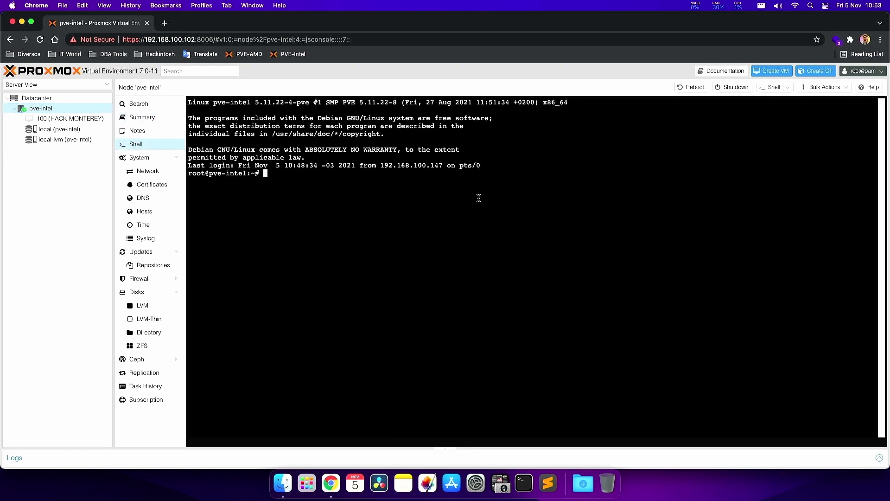
drag(231, 129, 412, 180)
click(407, 186)
text(uname -a)
key(Return)
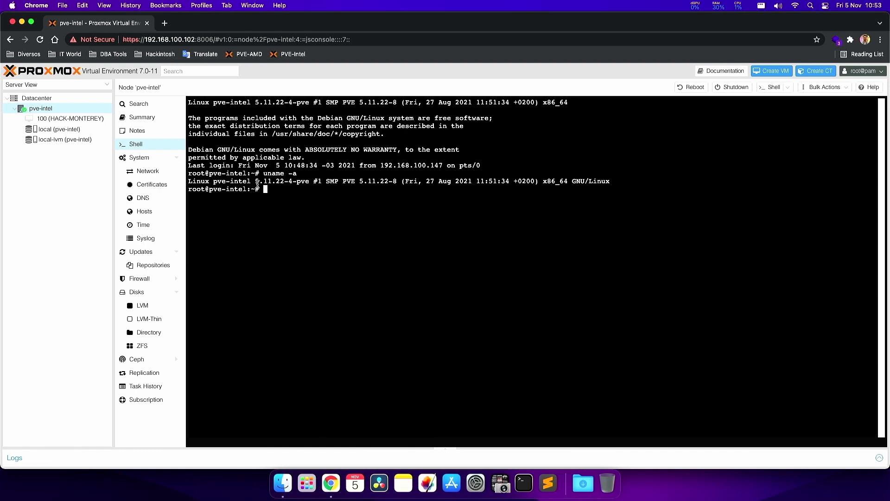
Print the host's distribution details with cat /etc/*-release and examine the Linux name and version.
text(cat /etc/*-release)
key(Return)
drag(208, 205, 263, 205)
double_click(319, 197)
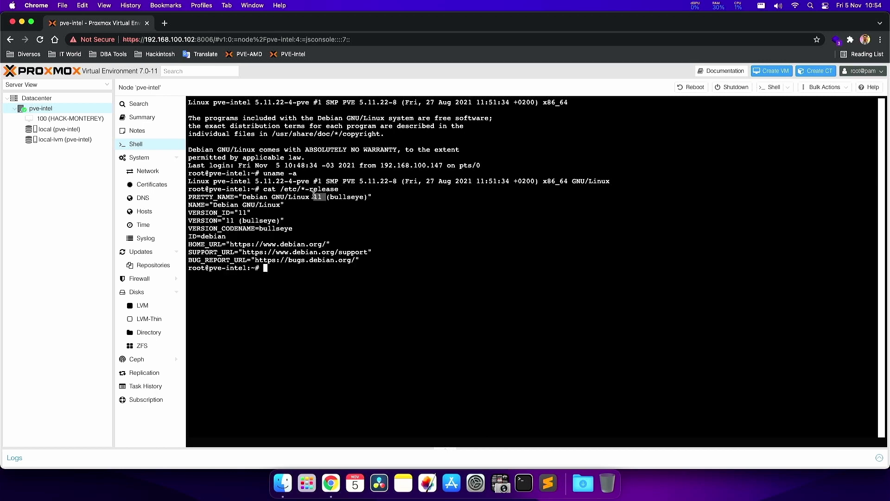
drag(243, 196, 322, 197)
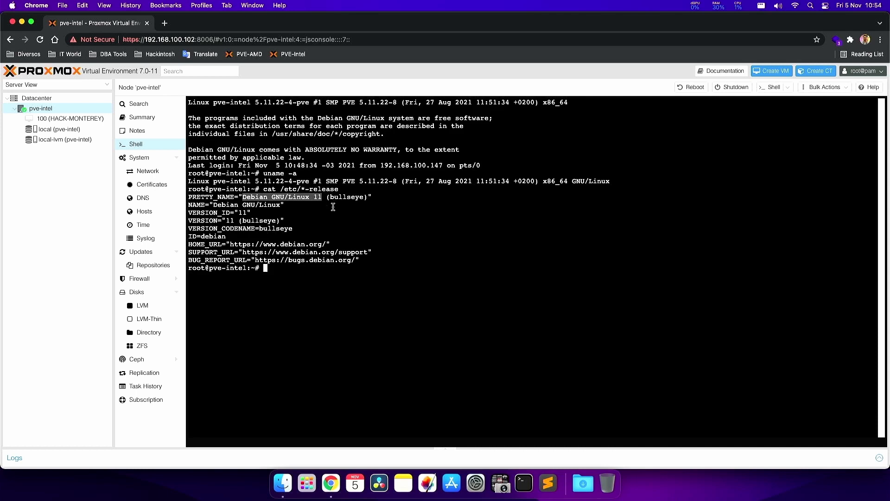
click(387, 244)
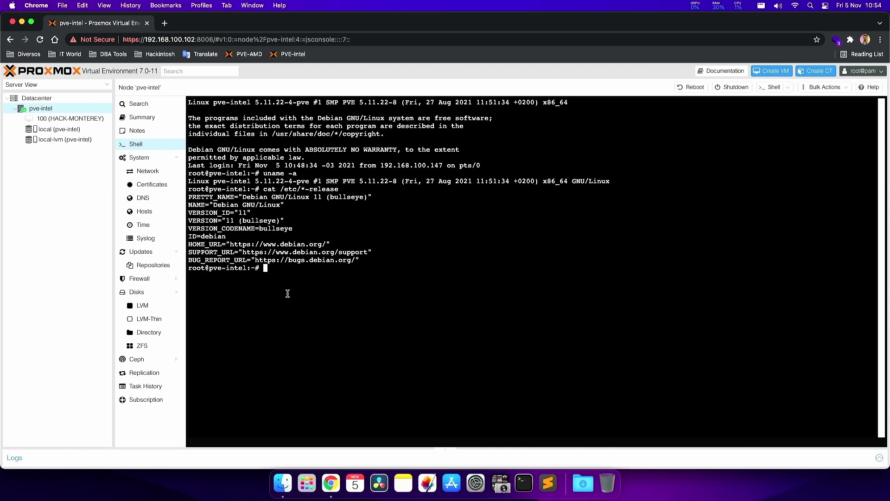
Change to the /etc/pve/qemu-server directory and list its files with ls -l.
text(cd /etc/pv)
key(Tab)
text(qe)
key(Tab)
key(Return)
text(ls -l)
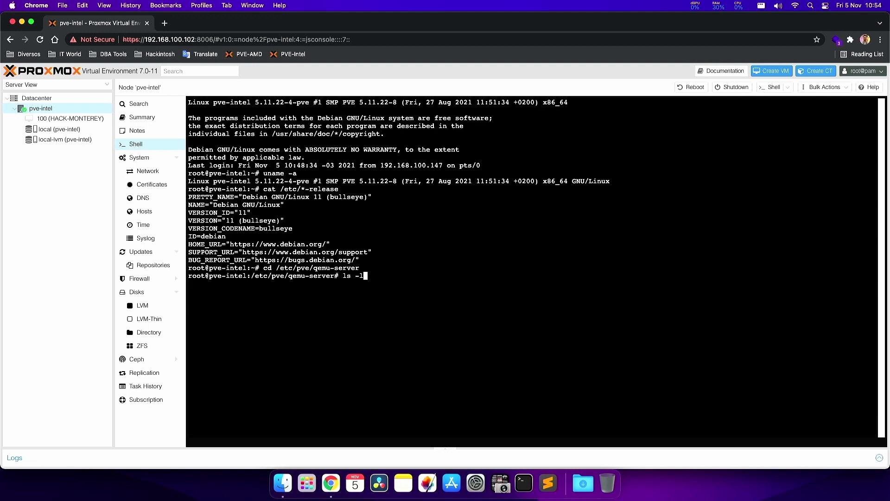
key(Return)
Compare the 100.conf file name with the ID of the HACK-MONTEREY VM and return to the pve-intel shell.
drag(372, 291, 413, 291)
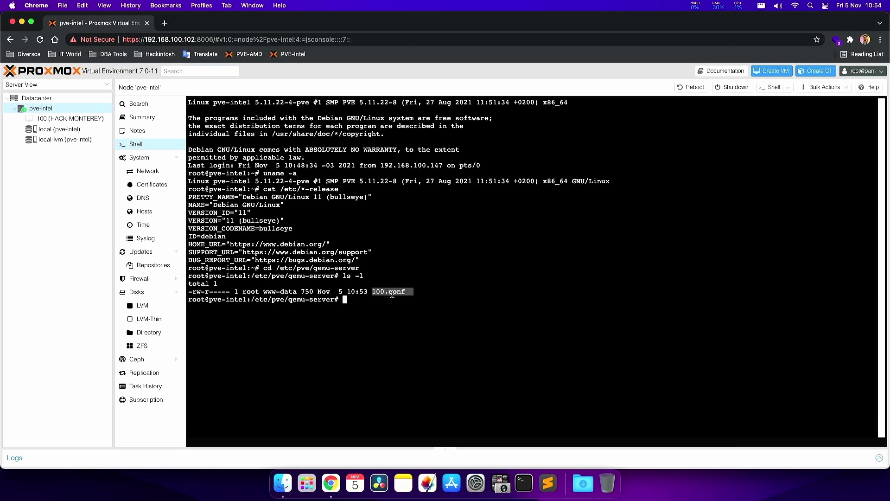
click(39, 119)
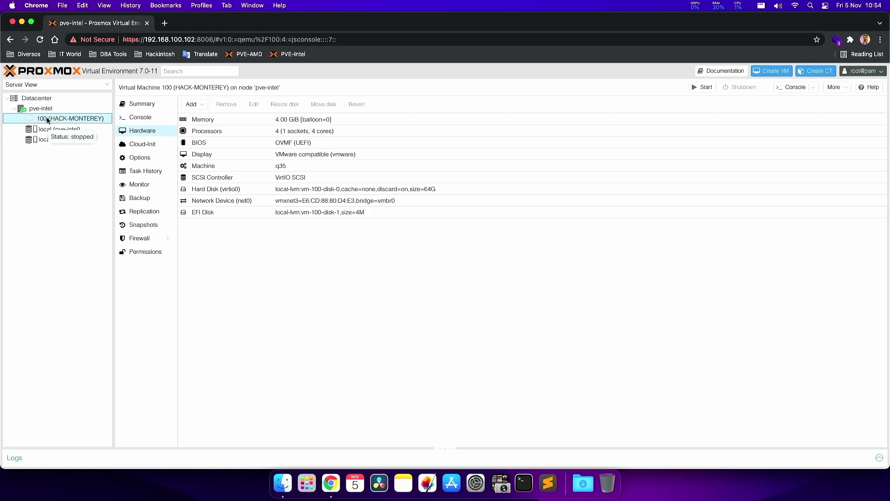
click(93, 111)
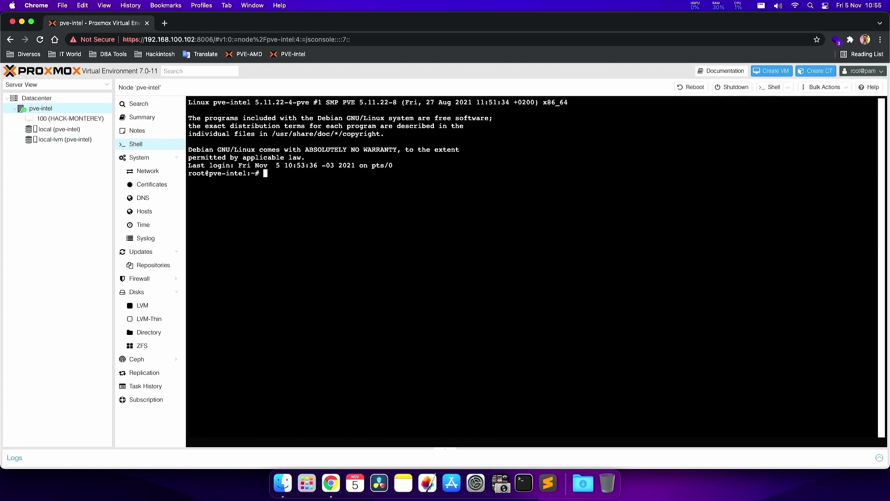
Change to the /etc/pve/qemu-server directory in the pve-intel shell and list its files with ls.
text(cd /etc/pve/qemu-server)
key(Return)
text(ls)
key(Return)
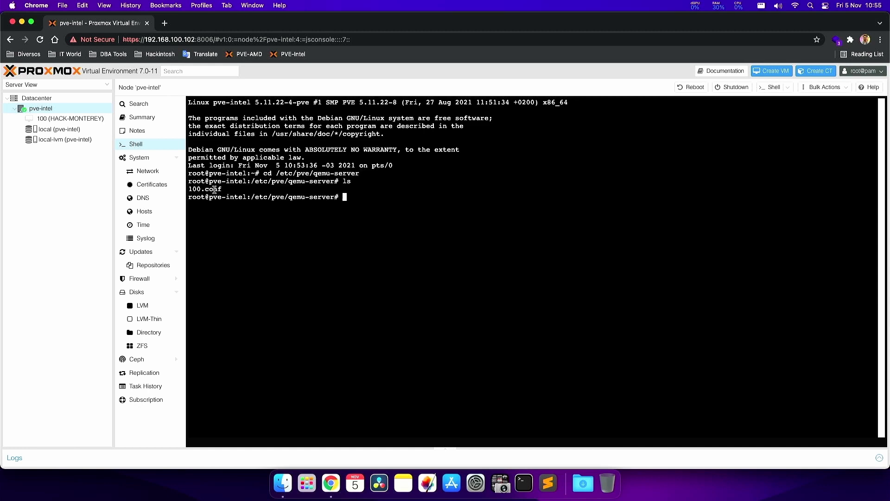
Print the 100.conf file with cat and examine the VM's full configuration.
drag(223, 189, 189, 189)
text(cat)
double_click(198, 188)
key(super+c)
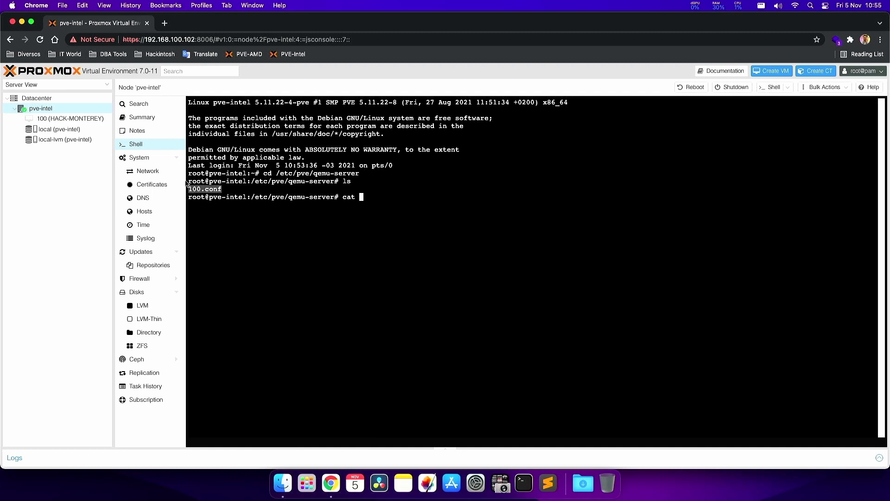
drag(343, 196, 355, 195)
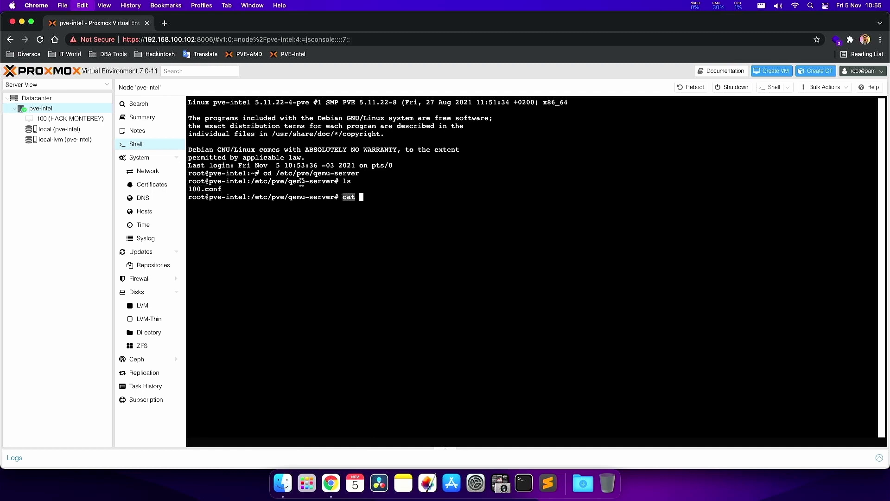
double_click(211, 188)
key(super+v)
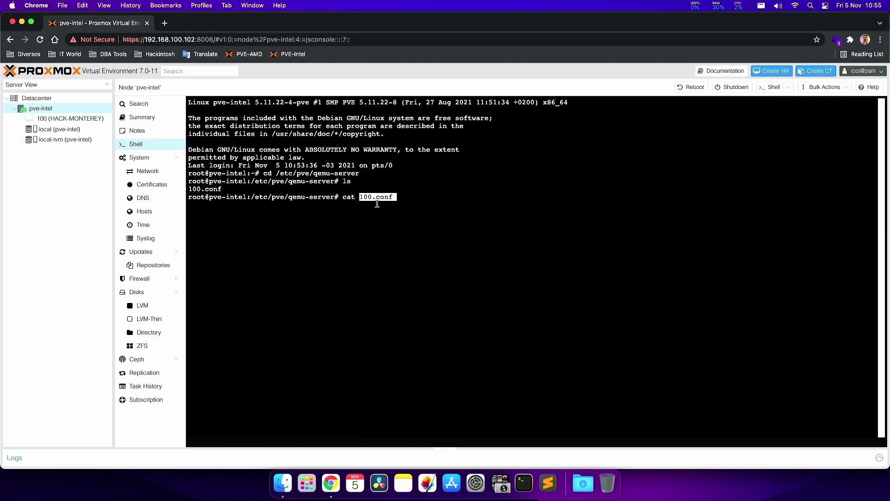
key(Return)
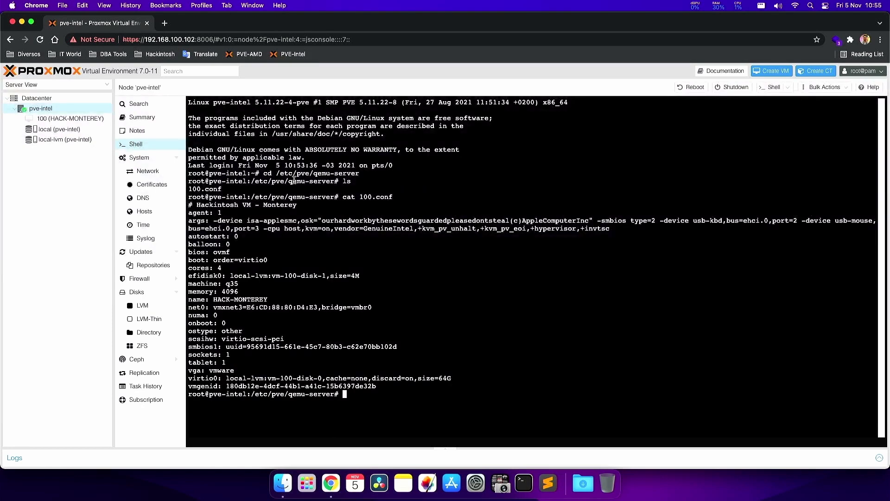
drag(189, 204, 299, 270)
drag(453, 372, 478, 387)
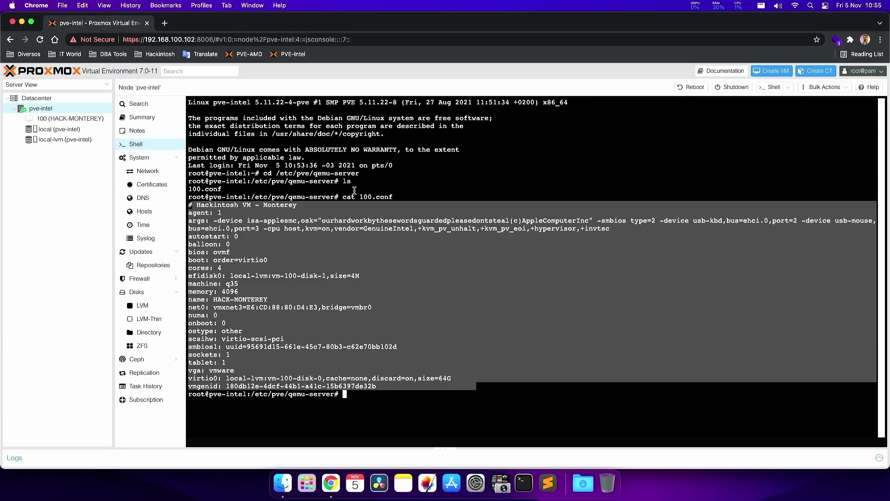
click(547, 263)
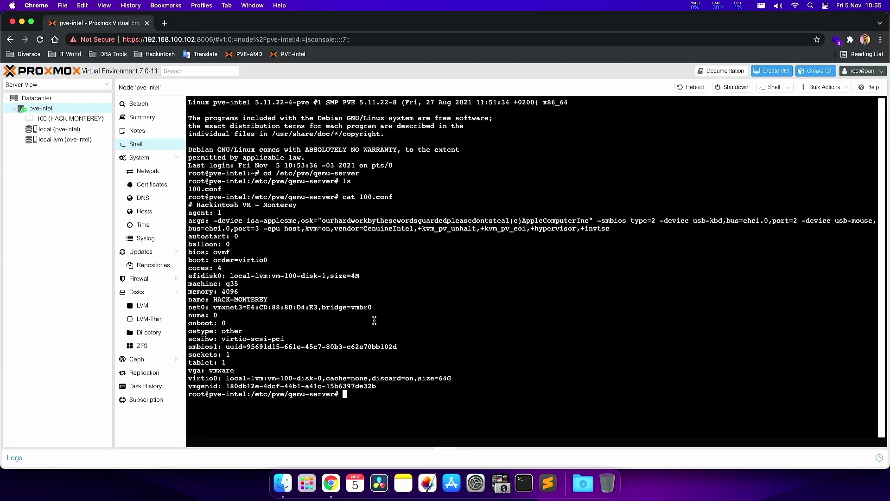
Switch to Sublime Text and examine the INTEL processor list from its 01 entry to its 32 entry.
click(549, 483)
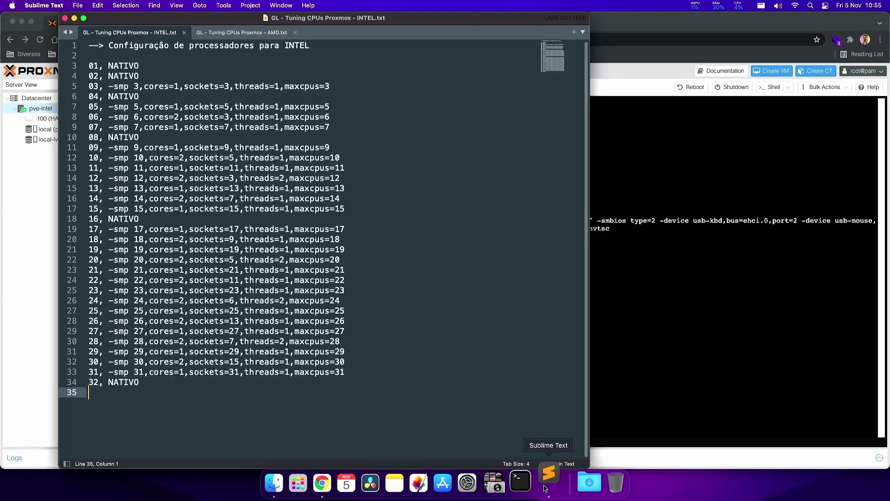
drag(381, 24, 504, 23)
click(317, 218)
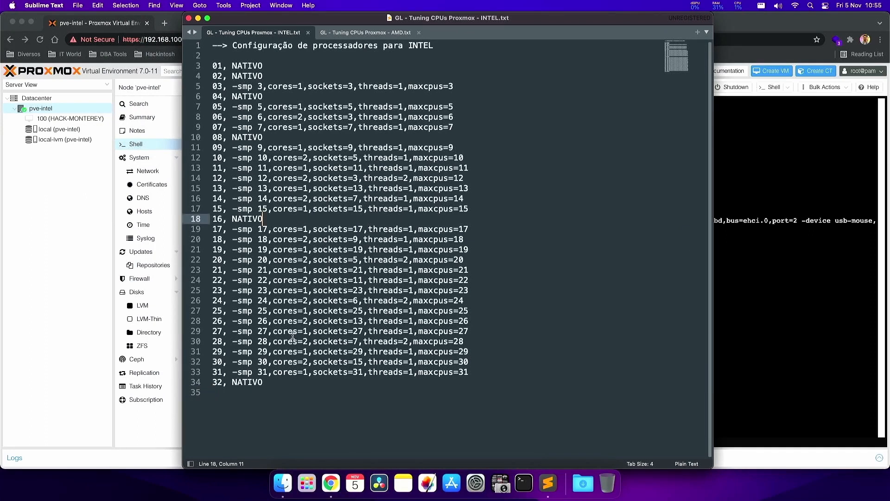
drag(214, 67, 227, 68)
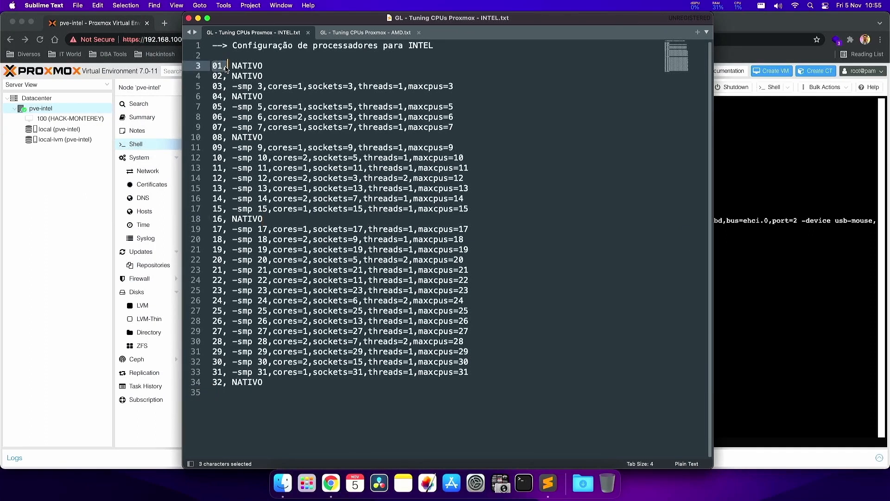
click(276, 385)
drag(276, 384, 207, 381)
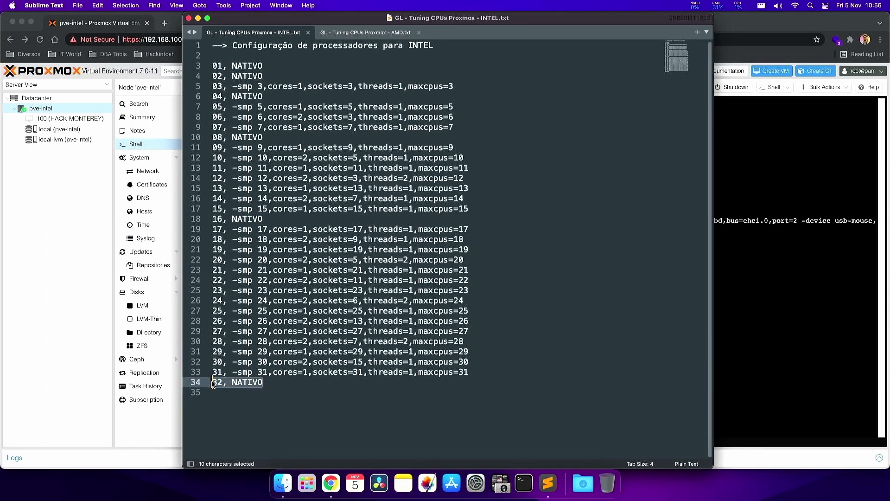
Examine the NATIVO entries for 16, 08, 04, 02 and 01 processors in the INTEL list.
drag(270, 219, 205, 218)
click(268, 138)
drag(268, 137, 211, 138)
drag(274, 97, 213, 97)
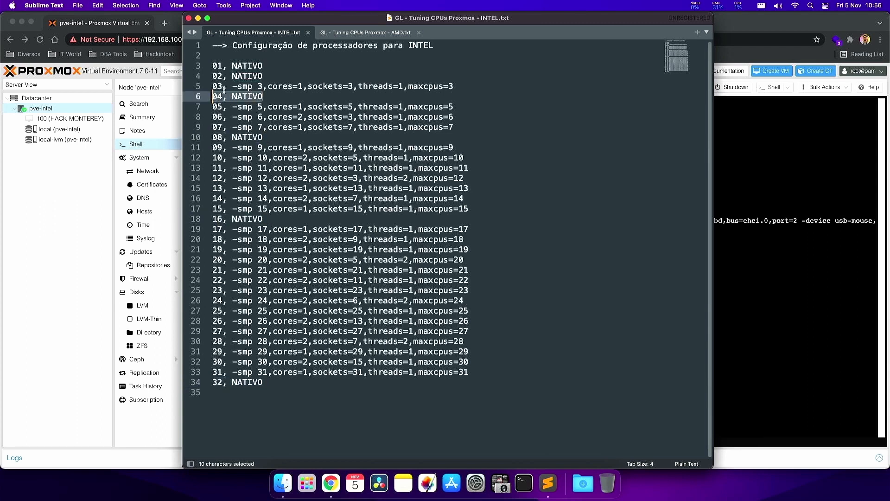
drag(264, 76, 205, 74)
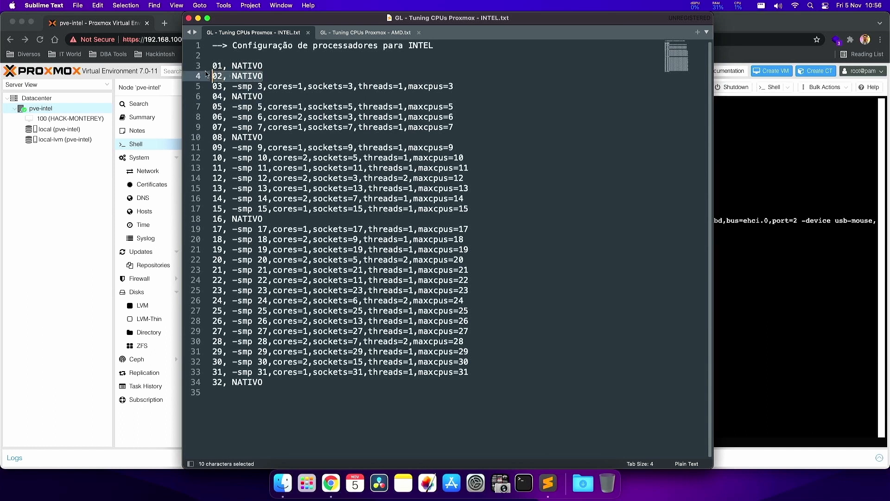
drag(274, 67, 206, 64)
drag(280, 75, 211, 76)
drag(265, 96, 211, 94)
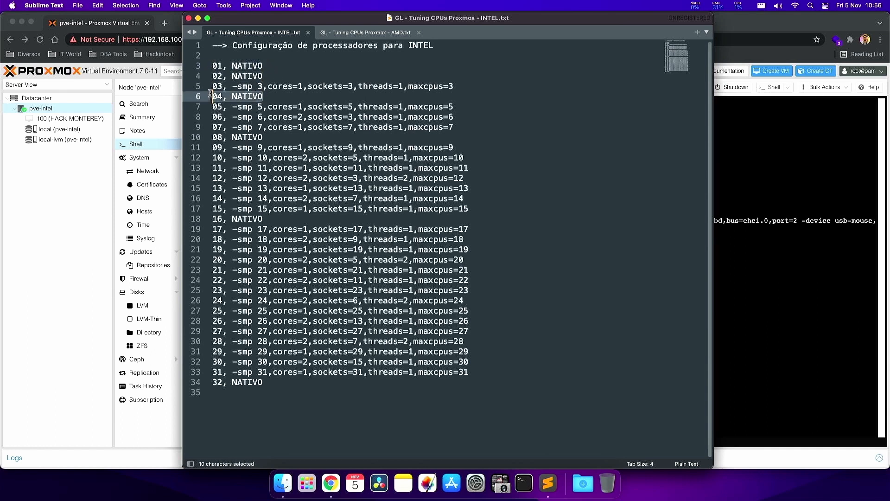
Switch to Chrome and try 4 sockets in the HACK-MONTEREY VM's processor settings without saving the change.
click(87, 187)
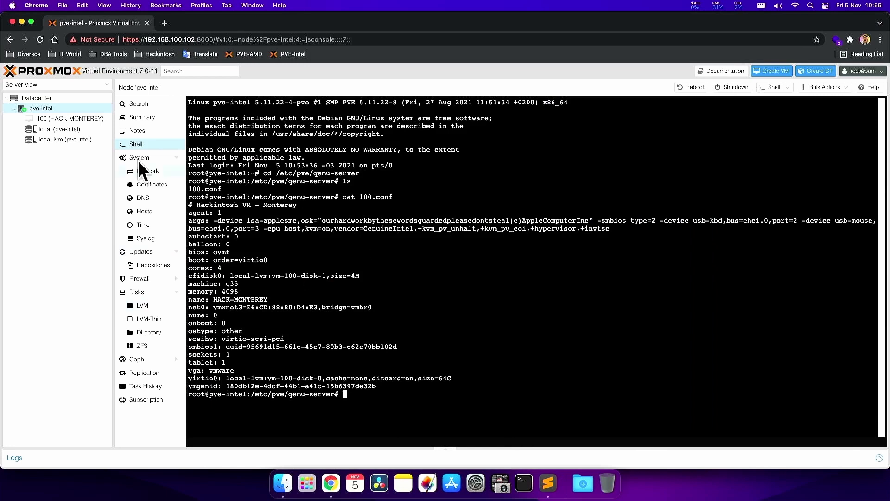
click(60, 119)
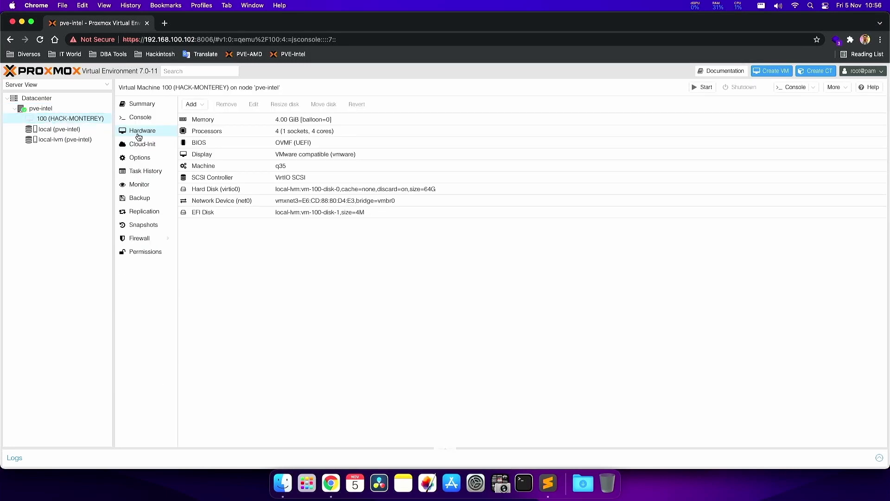
double_click(227, 131)
double_click(389, 200)
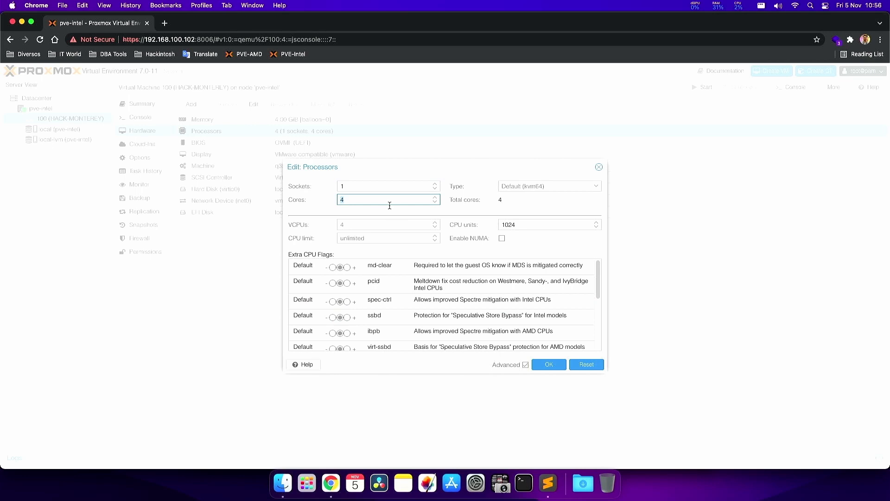
double_click(352, 187)
text(4)
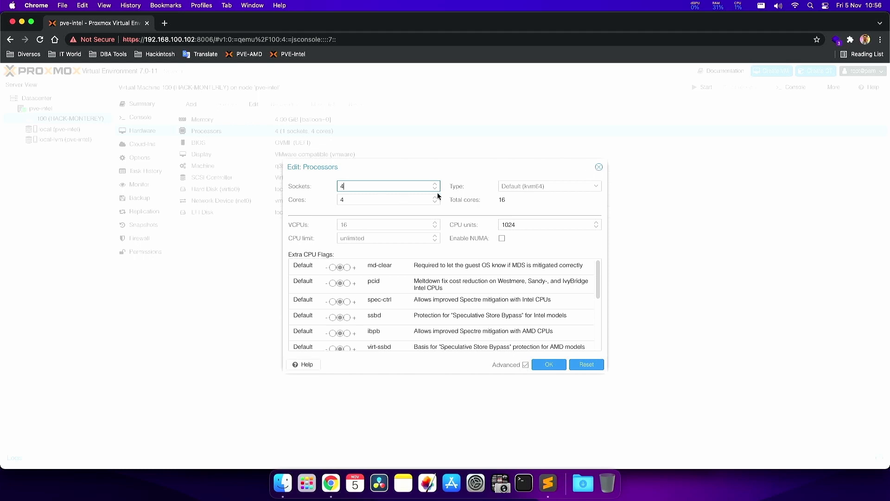
click(598, 167)
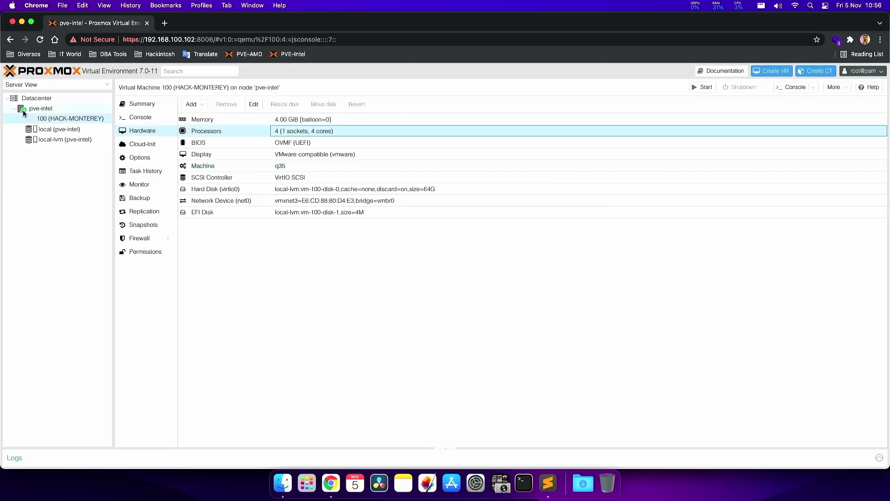
Return to the pve-intel shell, change to /etc/pve/qemu-server and print 100.conf with cat.
click(32, 111)
text(cat 100.conf)
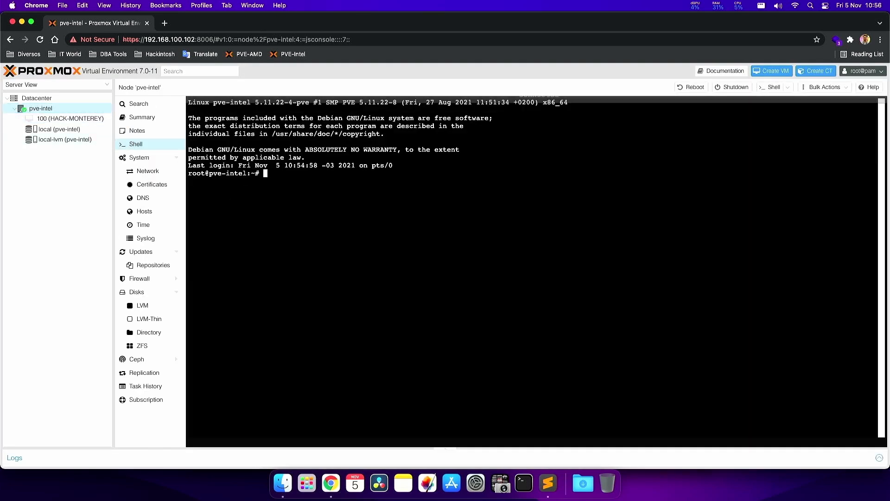
key(Up)
key(Up)
key(Return)
key(Up)
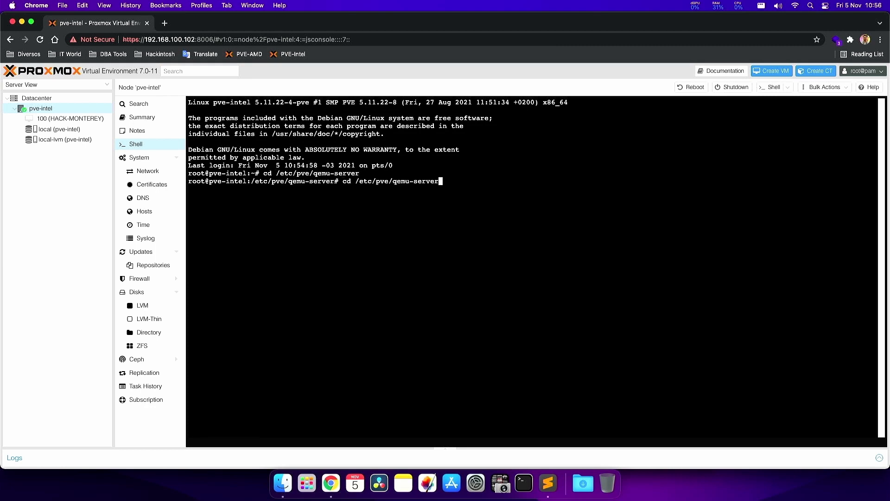
key(Up)
key(Up)
key(Return)
Examine the args line of 100.conf and the settings from autostart down to sockets.
drag(189, 205, 613, 213)
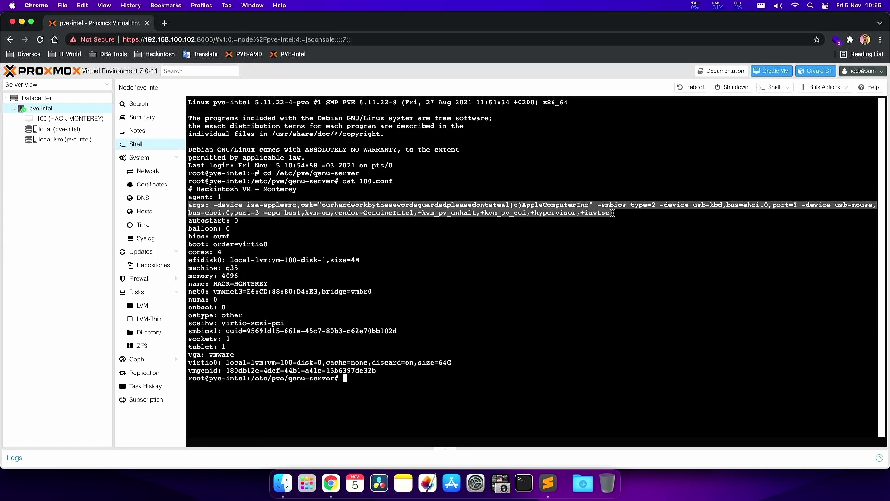
click(211, 207)
drag(191, 205, 613, 213)
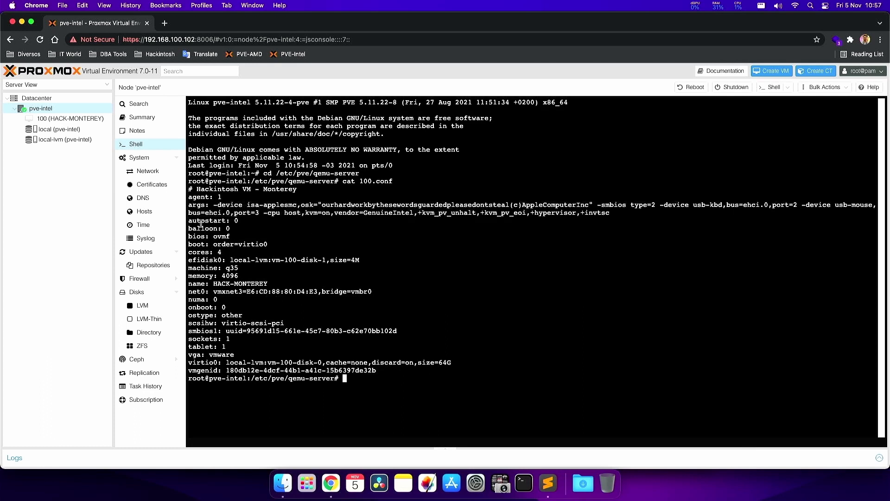
drag(200, 222, 240, 341)
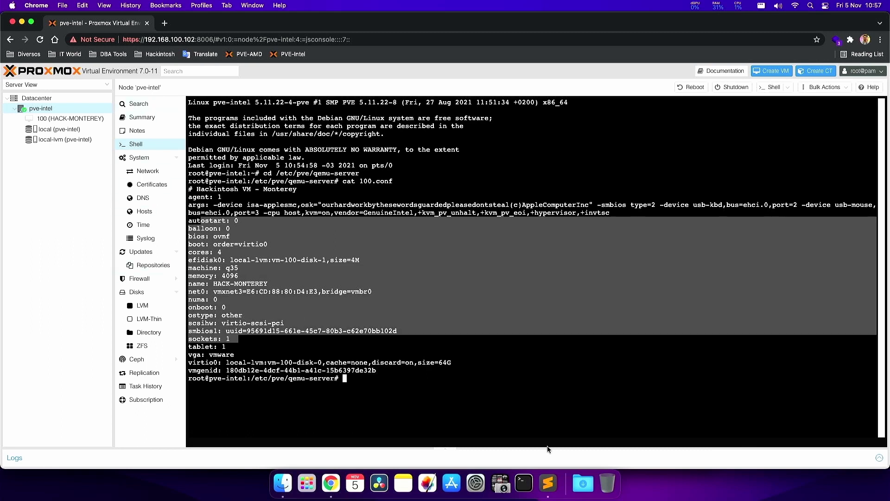
Compare the 05 entry's -smp arguments in Sublime Text's INTEL list with the args line of 100.conf in Chrome.
click(548, 483)
drag(224, 107, 452, 105)
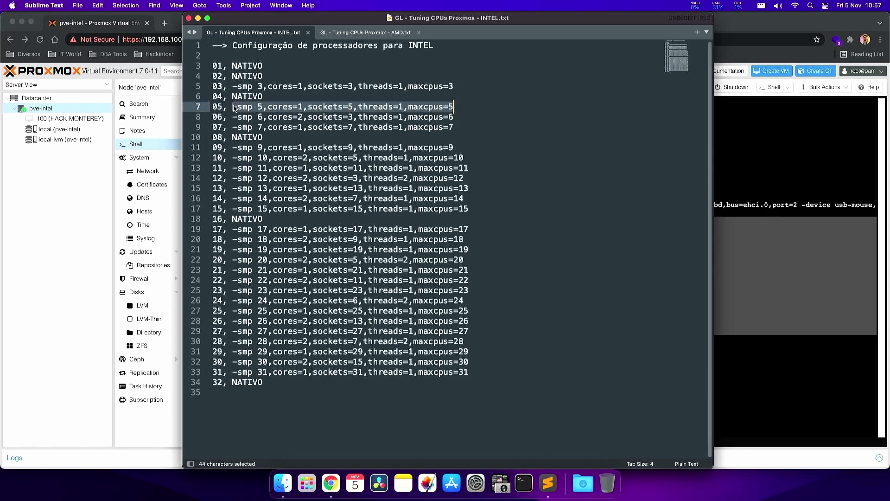
key(super+Tab)
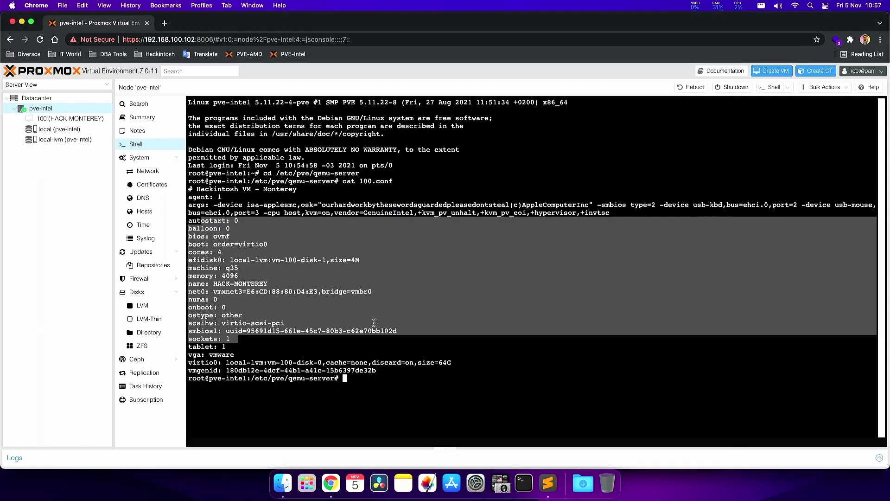
triple_click(392, 214)
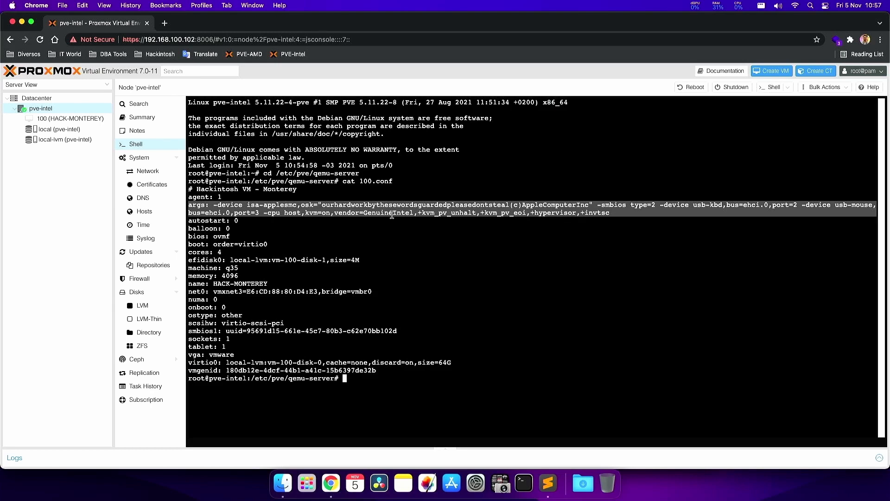
Open the 100.conf file from /etc/pve/qemu-server in the vi editor.
text(vi)
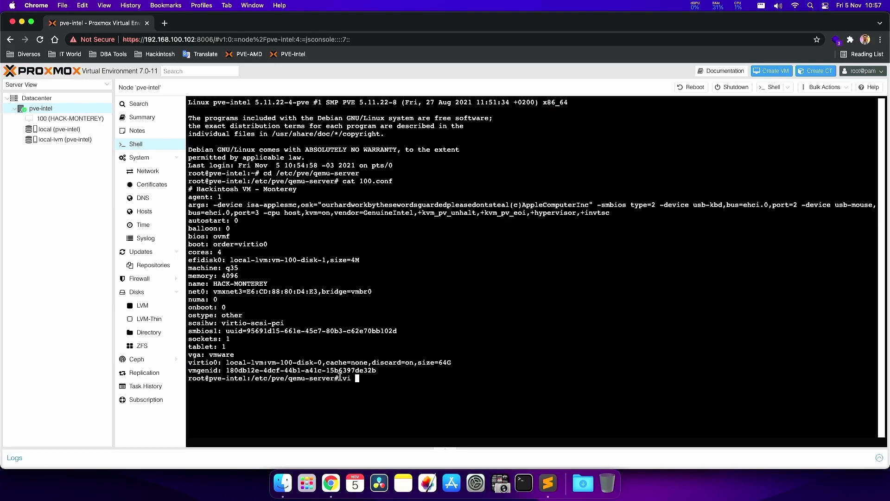
drag(344, 378, 352, 379)
text(100.conf)
drag(334, 378, 259, 378)
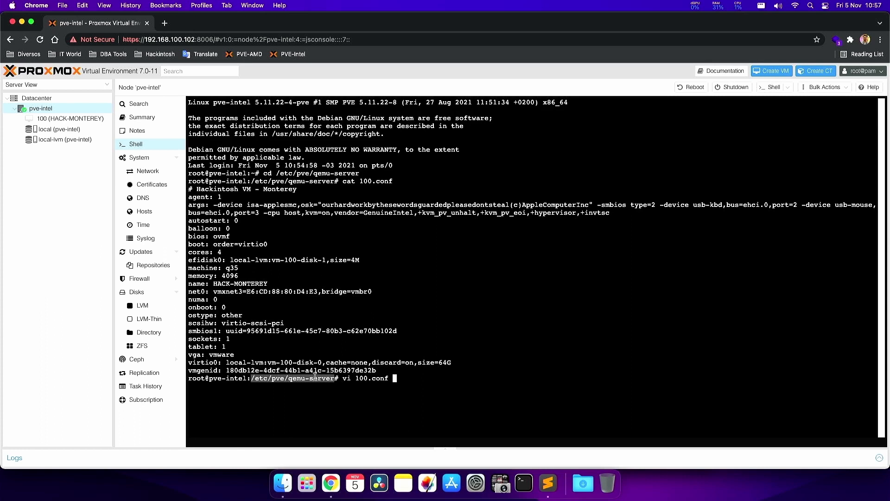
key(Return)
Move through the first lines of 100.conf in vi and examine its settings.
key(Down)
key(Down)
key(Down)
key(Down)
key(Down)
key(Down)
key(Up)
key(Up)
key(Up)
key(Up)
key(Up)
key(Down)
key(Down)
key(Down)
key(Down)
key(Down)
key(Down)
key(Down)
key(Up)
key(Up)
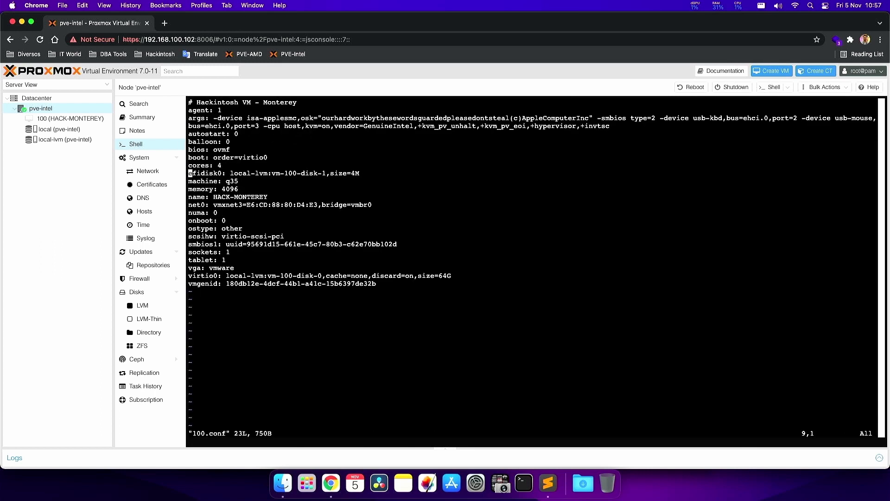
Move through 100.conf in vi from the efidisk0 line to the last lines and back, examining the settings.
key(Right)
key(Right)
key(Right)
key(Down)
key(Down)
key(Down)
key(Right)
key(Right)
key(Right)
key(Down)
key(Down)
key(Down)
key(Down)
key(Down)
key(Down)
key(Down)
key(Down)
key(Down)
key(Up)
key(Up)
drag(392, 256, 495, 319)
drag(260, 143, 450, 258)
drag(452, 259, 302, 172)
click(465, 240)
key(Up)
key(Up)
key(Up)
key(Up)
key(Up)
key(Up)
key(Up)
key(Up)
key(Up)
key(Up)
key(Down)
key(Down)
key(Down)
key(Down)
key(Down)
key(Down)
key(Down)
key(Down)
key(Down)
key(Down)
key(Down)
key(Up)
key(Up)
key(Up)
key(Up)
key(Up)
key(Up)
key(Up)
key(Up)
key(Up)
key(Up)
key(Up)
key(Up)
key(Down)
key(Down)
key(Down)
key(Down)
key(Down)
key(Down)
key(Down)
key(Down)
key(Down)
key(Down)
key(Down)
key(Down)
key(Down)
Append a space at the end of the args line in 100.conf, after +invtsc.
key(Up)
key(Up)
key(Up)
key(Up)
key(Up)
key(Up)
key(Up)
key(Up)
key(Up)
key(Up)
key(Up)
key(Up)
key(Up)
key(Up)
key(Up)
key(Up)
key(Right)
key(Left)
key(Left)
key(Left)
key(Left)
key(Left)
key(Left)
key(Left)
key(Left)
key(Right)
key(Right)
key(Right)
key(Left)
key(Left)
key(Left)
key(Left)
key(Right)
key(Right)
key(Right)
key(Right)
key(Right)
key(Right)
key(shift+a)
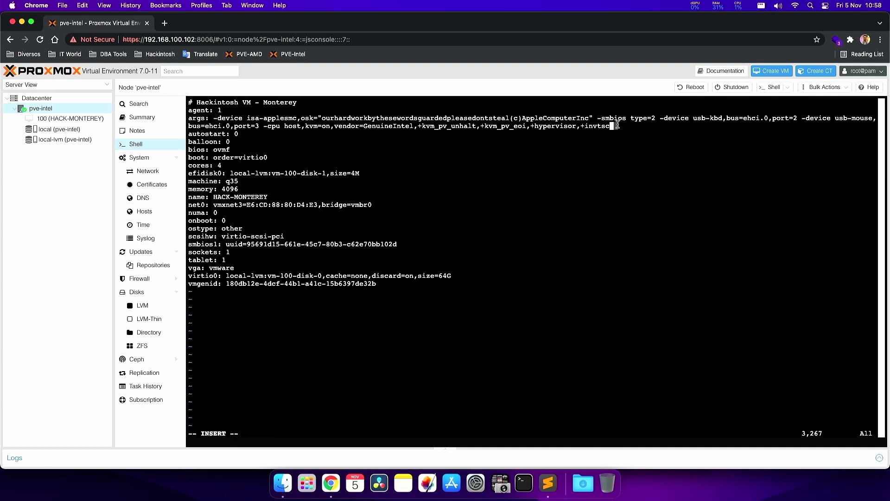
drag(194, 116, 609, 129)
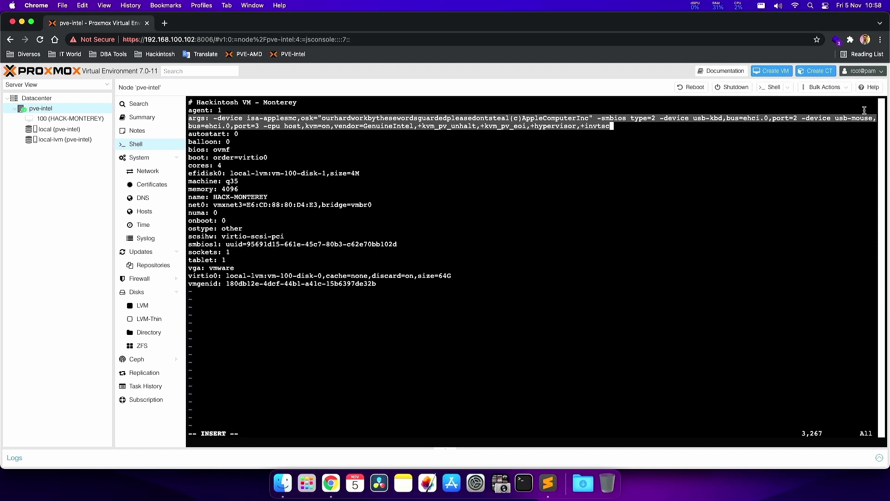
click(628, 125)
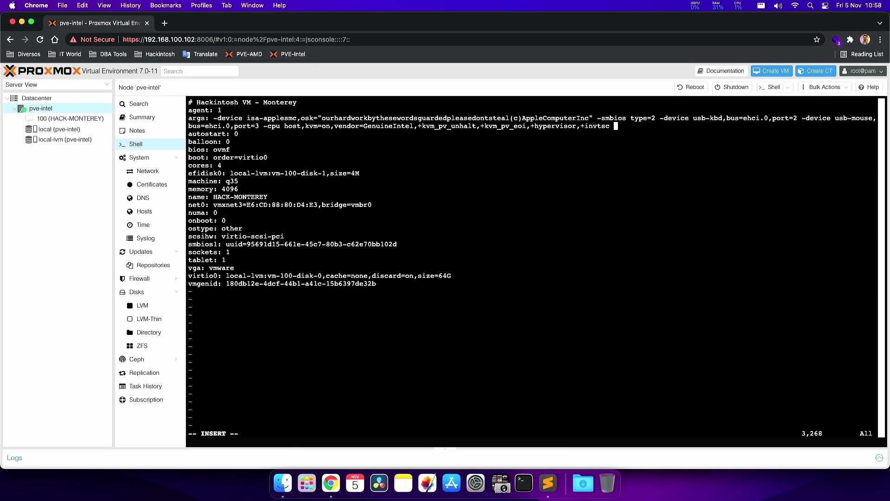
text(ddddddddddd)
key(BackSpace)
key(BackSpace)
key(BackSpace)
key(BackSpace)
key(BackSpace)
key(BackSpace)
key(BackSpace)
key(BackSpace)
key(BackSpace)
key(BackSpace)
key(BackSpace)
Switch to Sublime Text and copy the 05 entry's arguments, -smp 5,cores=1,sockets=5,threads=1,maxcpus=5, from the INTEL list.
click(549, 483)
click(301, 229)
drag(238, 120, 403, 121)
drag(243, 178, 417, 179)
drag(253, 250, 412, 259)
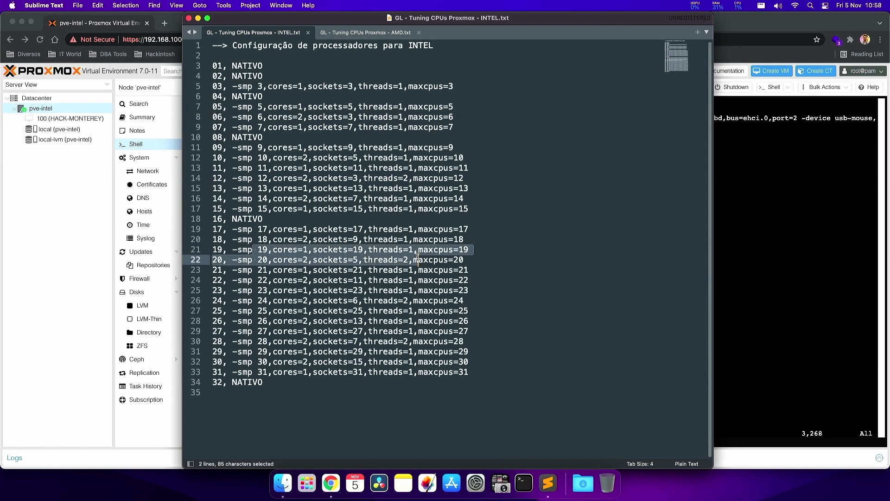
click(347, 319)
drag(232, 108, 454, 106)
key(super+c)
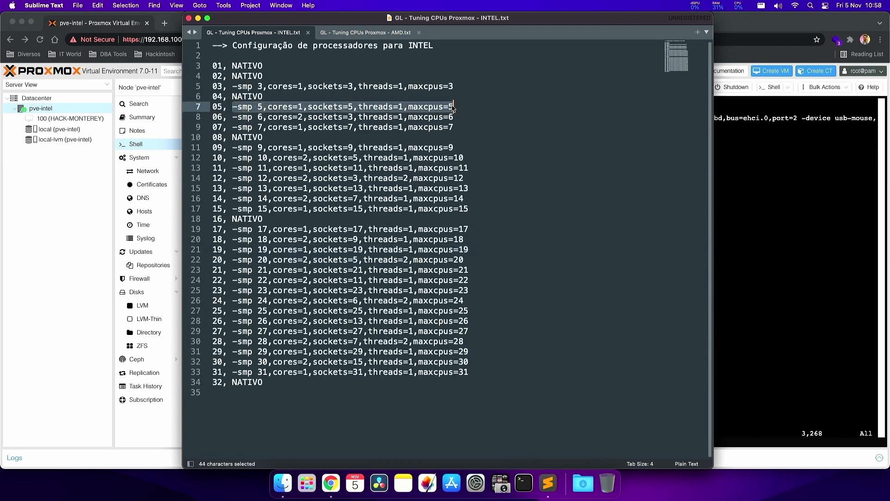
Back in Chrome, paste the copied -smp 5 arguments at the end of the args line, then save 100.conf and quit vi.
click(772, 196)
key(super+v)
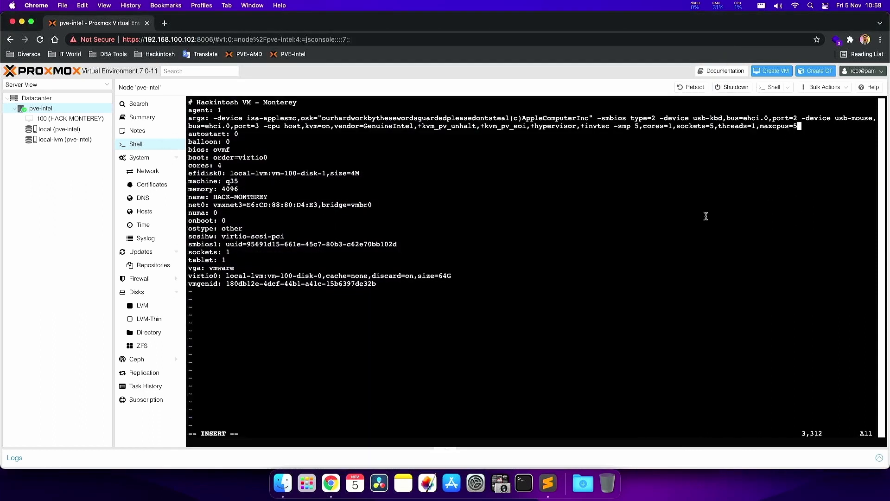
key(Escape)
text(:)
text(wq!)
key(Return)
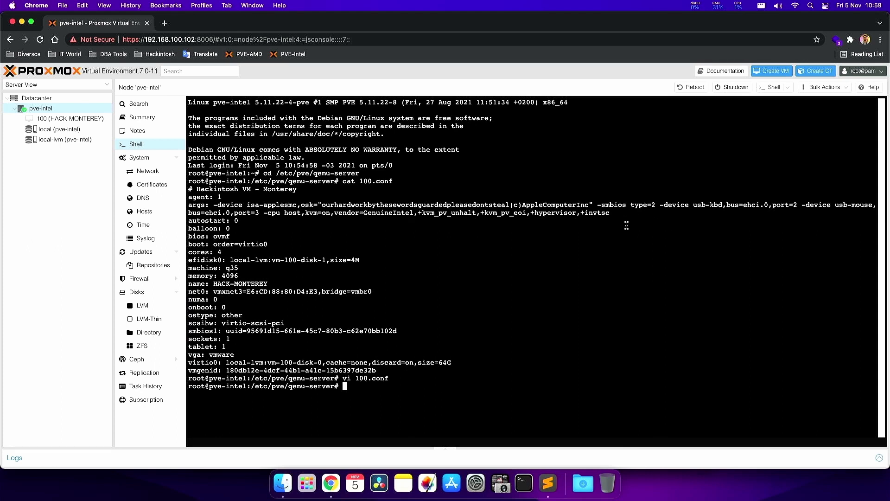
Print 100.conf with cat and check the -smp arguments at the end of its args line.
drag(189, 181, 494, 366)
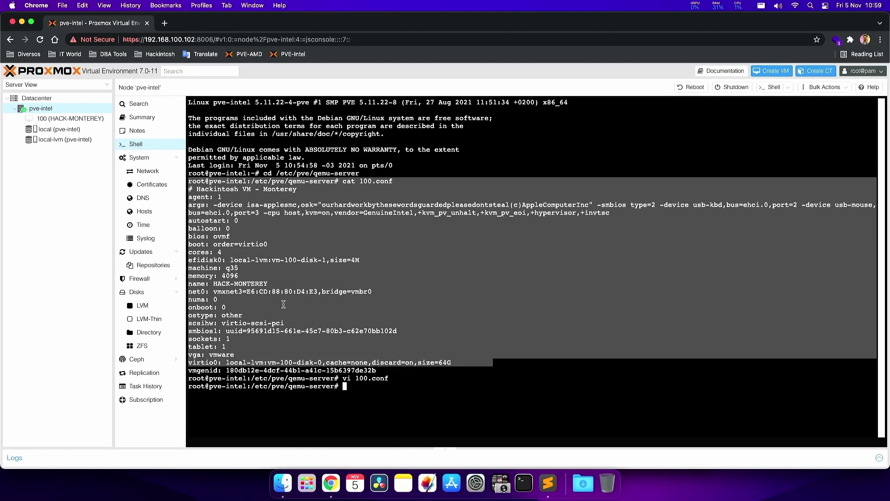
text(cat)
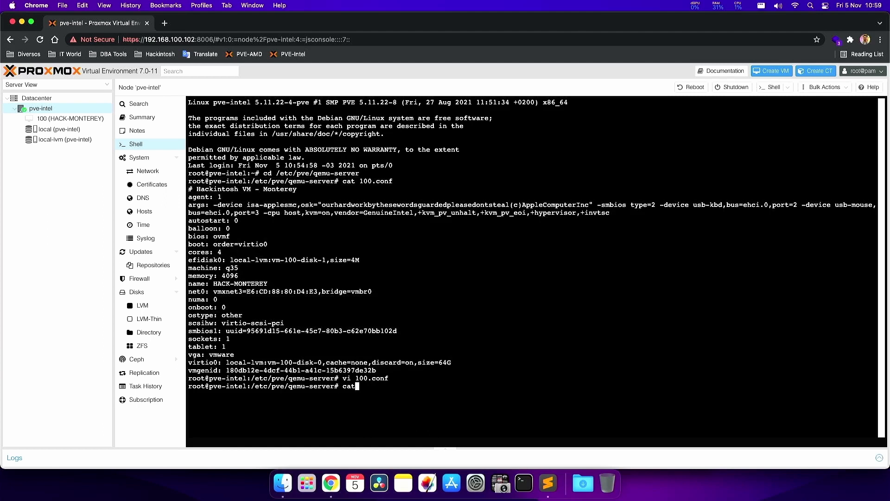
text( 100.conf)
key(Return)
drag(802, 265, 609, 268)
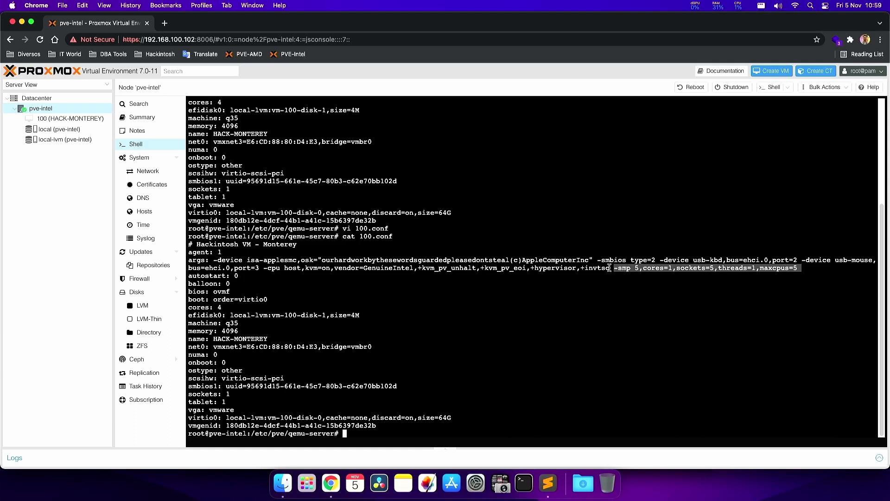
click(506, 265)
drag(615, 267, 651, 268)
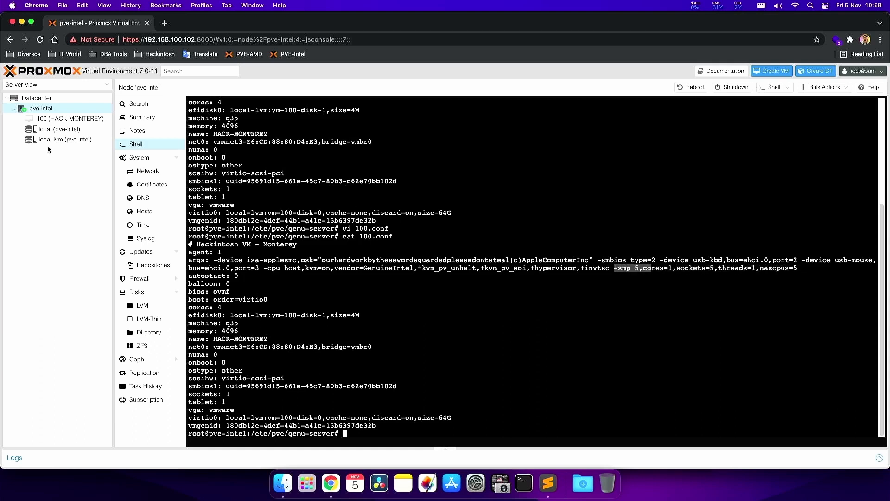
Check the Processors entry in VM 100's hardware and start the VM from its console.
click(54, 119)
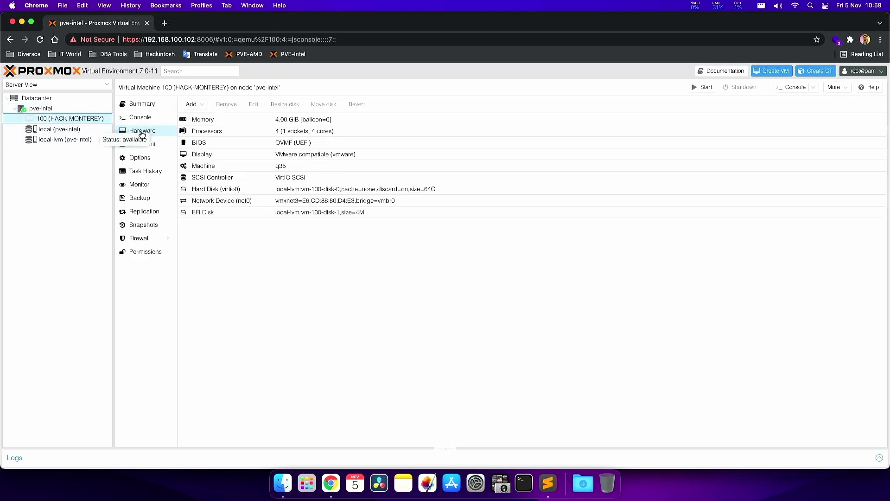
click(207, 133)
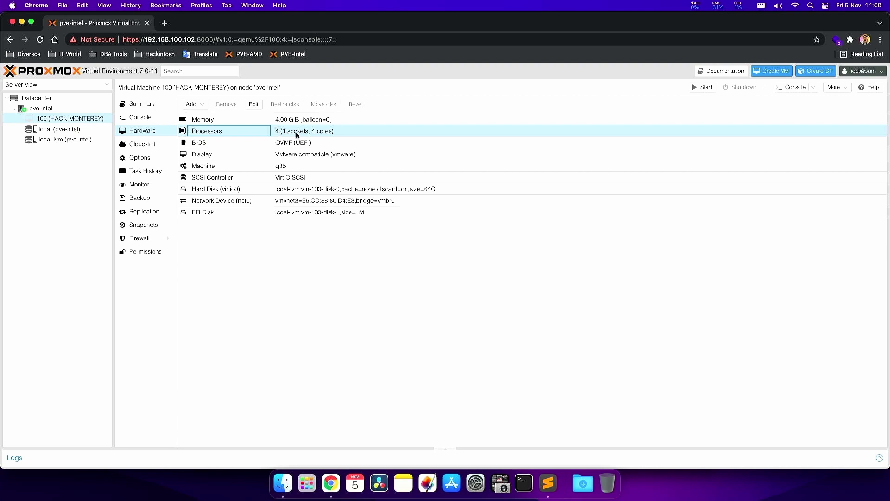
click(147, 119)
click(261, 246)
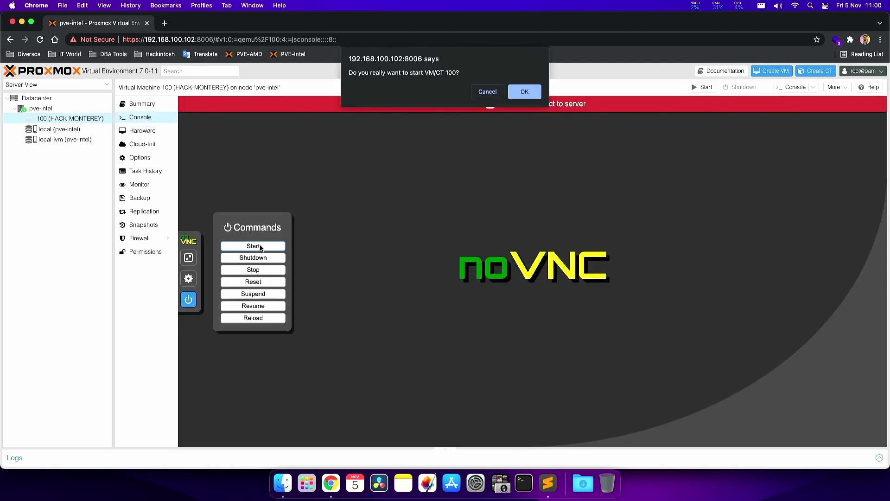
click(522, 96)
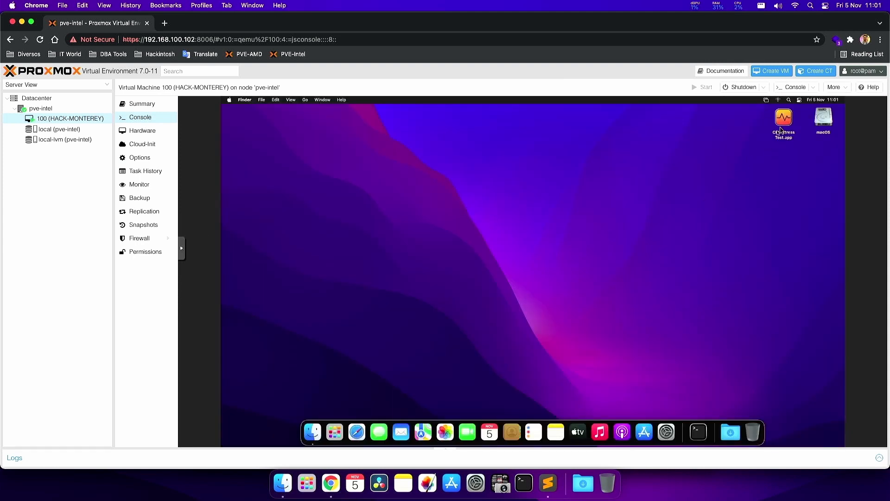
Launch CPU Stress Test inside the macOS VM and compare its core count with the VM's Processors hardware entry.
double_click(783, 124)
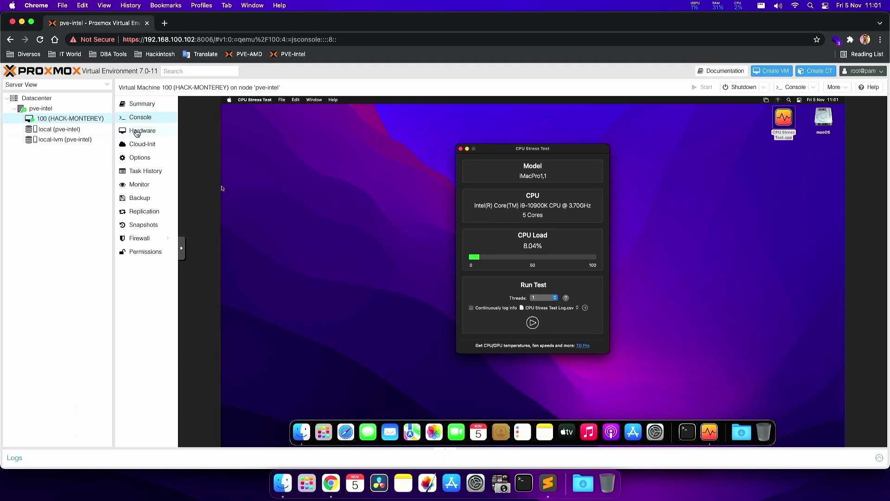
click(137, 132)
click(240, 132)
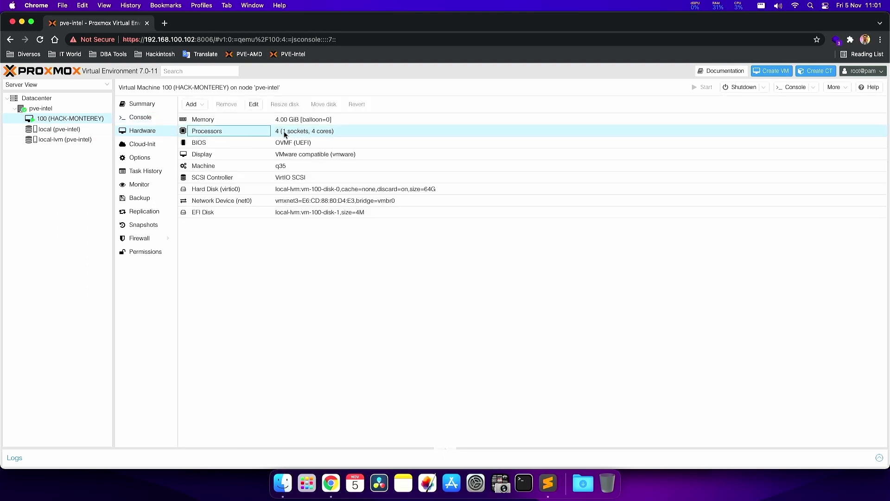
click(150, 122)
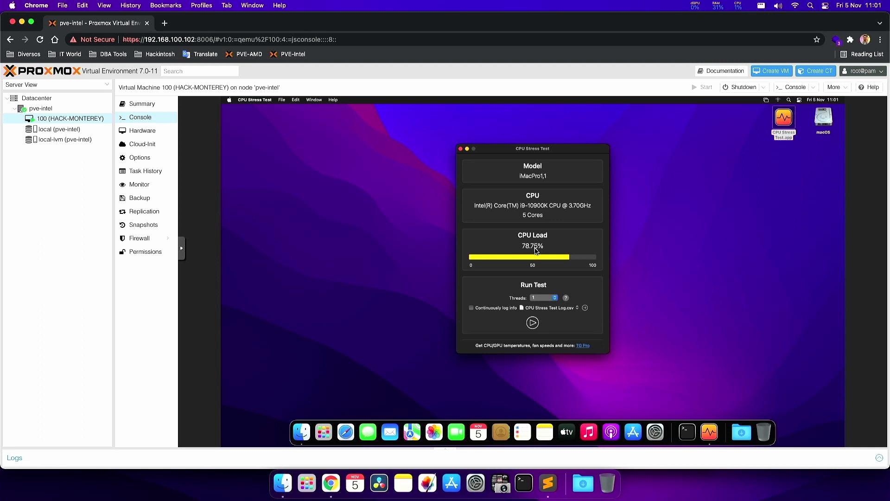
click(149, 135)
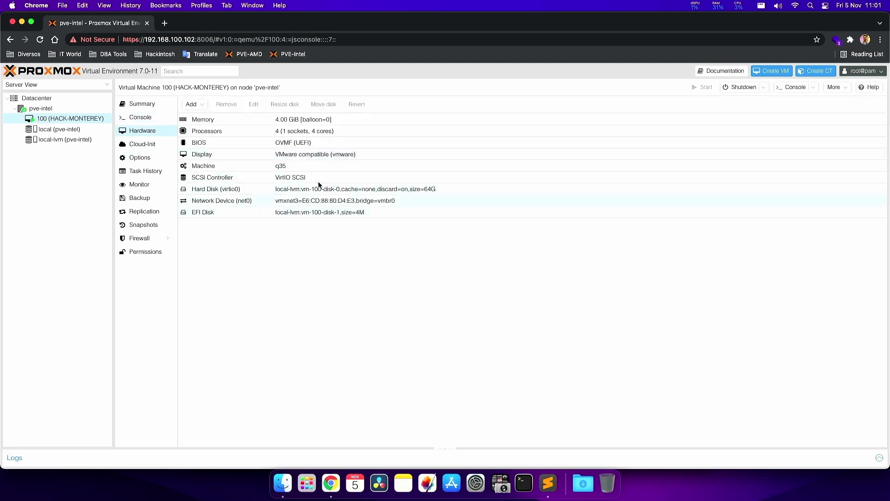
click(160, 118)
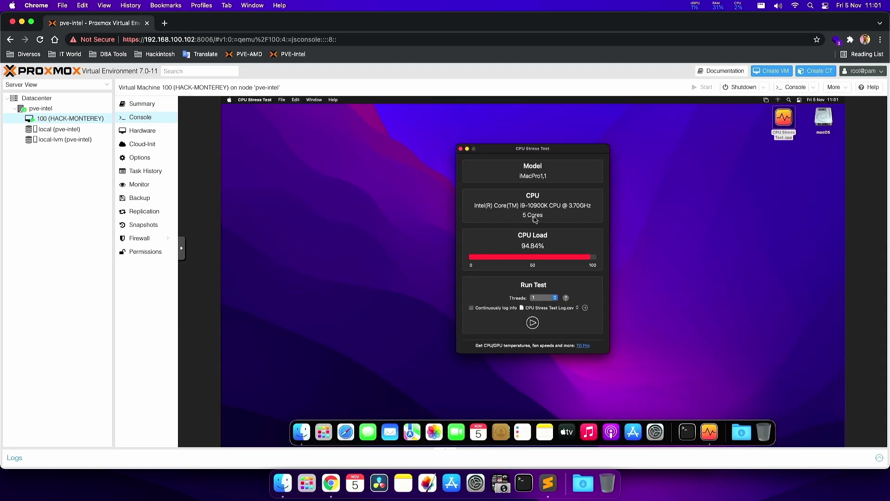
Run the CPU stress test with 32 threads and view the CPU usage in the pve-intel node's summary.
click(536, 299)
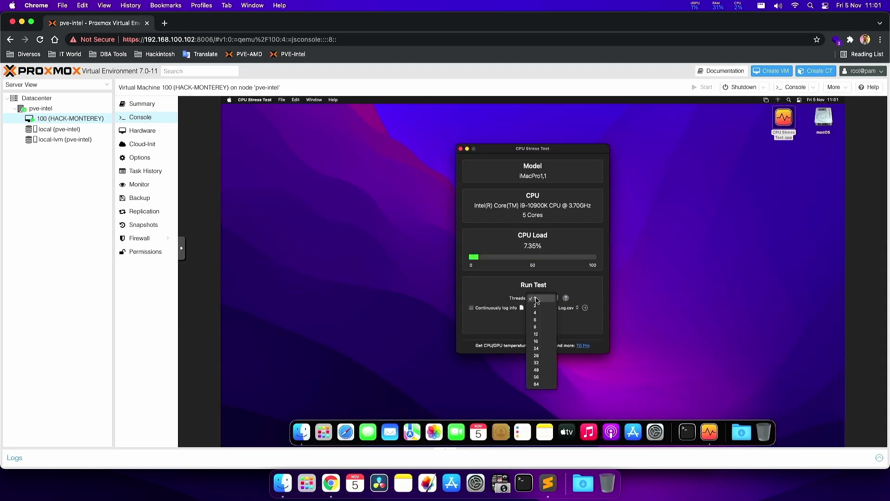
click(536, 363)
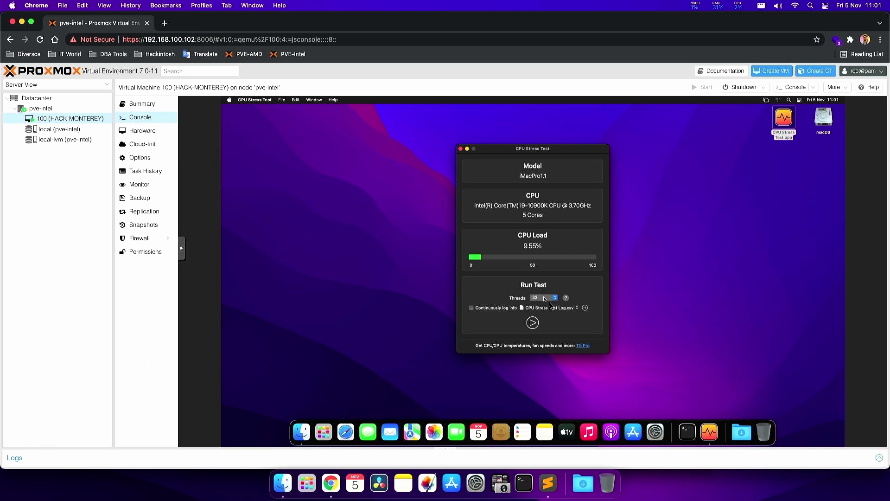
click(532, 322)
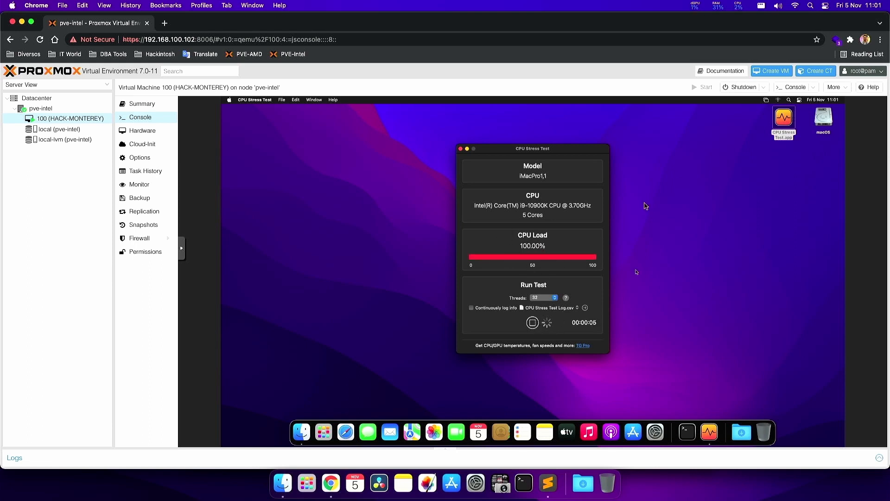
click(47, 110)
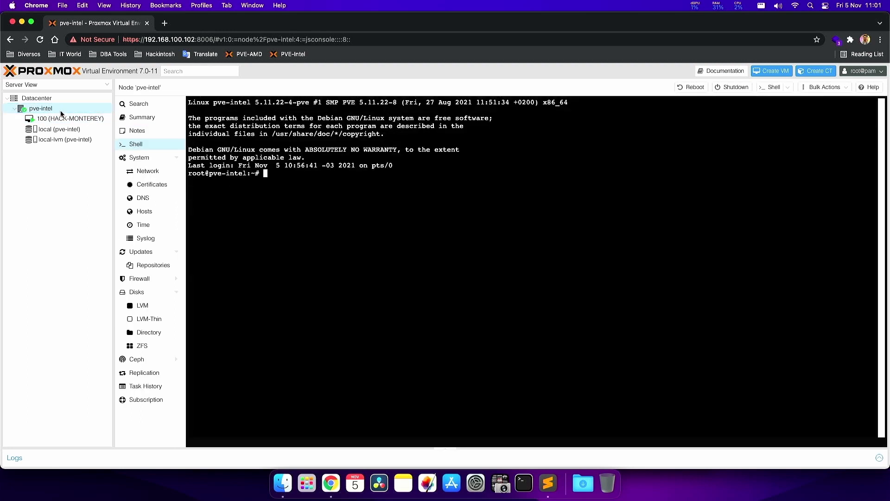
click(142, 119)
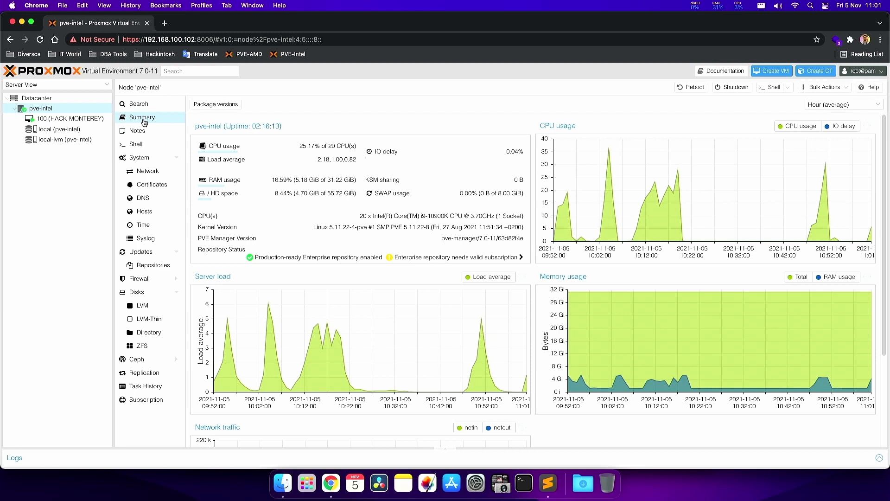
Calculate 25% of 20 in Calculator to translate the node's CPU usage into cores, and quit Calculator.
drag(299, 146, 309, 146)
key(super+space)
text(calc)
key(Return)
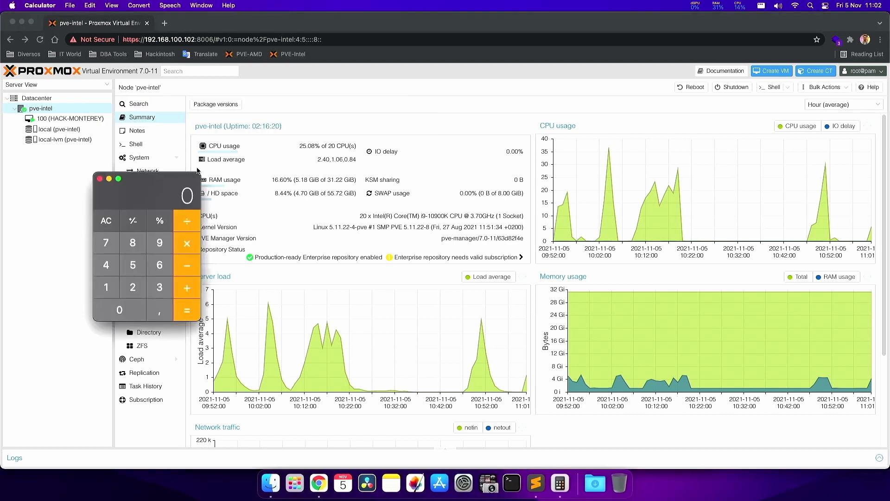
click(133, 287)
click(130, 306)
click(190, 264)
click(138, 287)
click(139, 272)
click(158, 223)
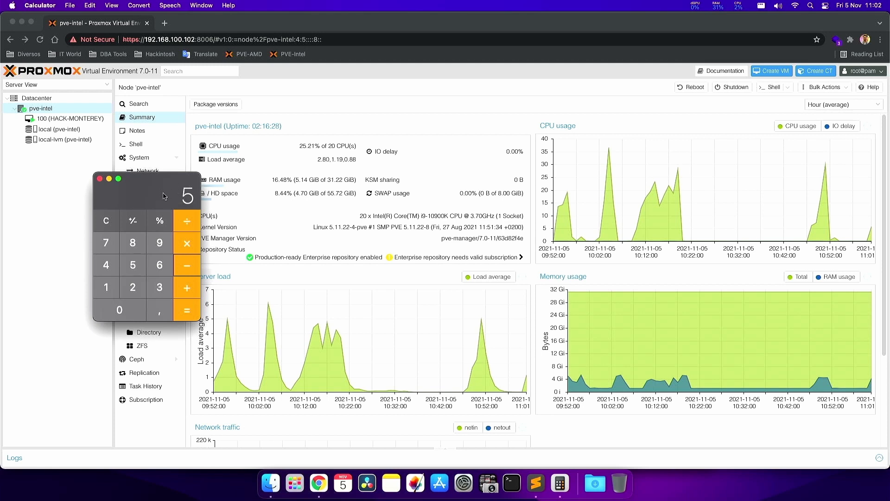
key(super+q)
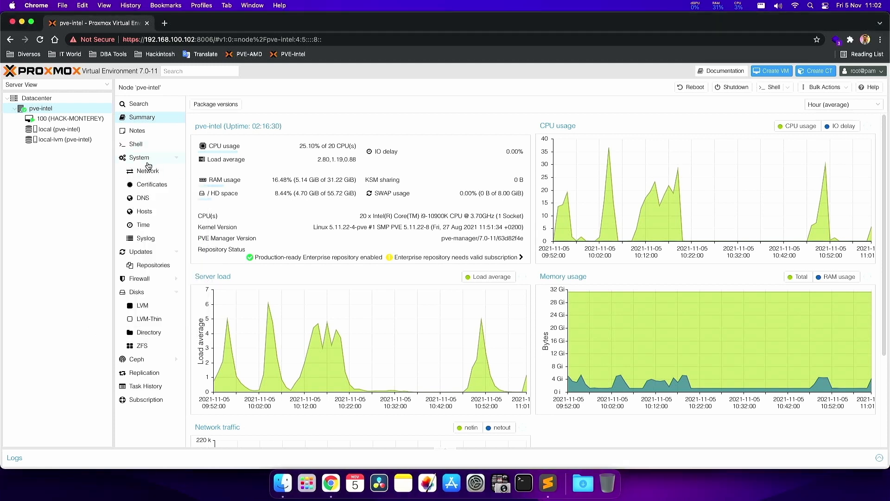
Close CPU Stress Test inside VM 100 and stop the VM from its console.
click(70, 119)
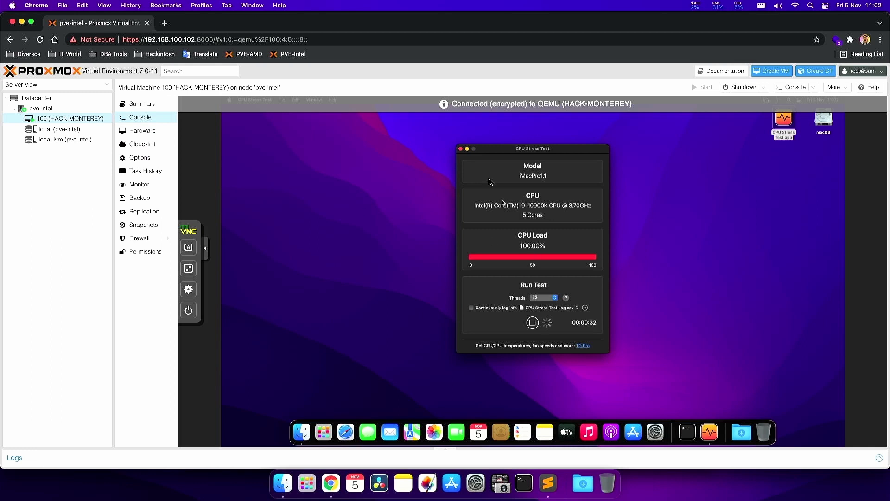
click(464, 149)
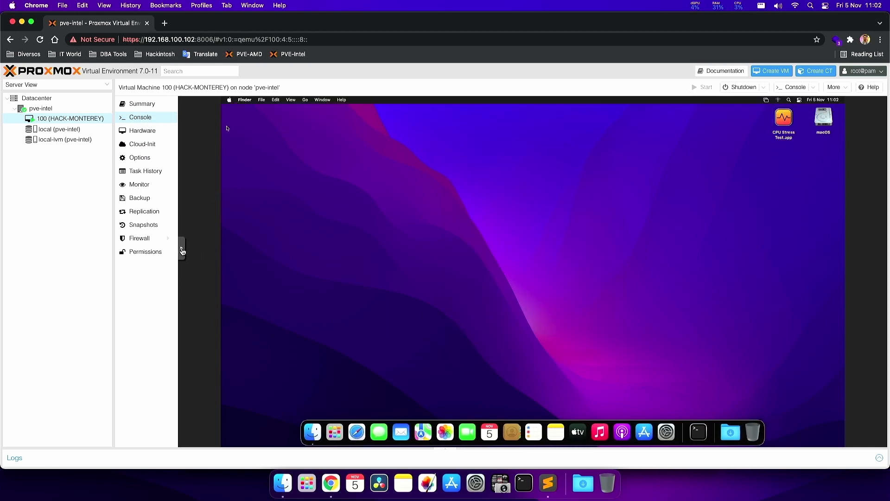
click(183, 251)
click(188, 310)
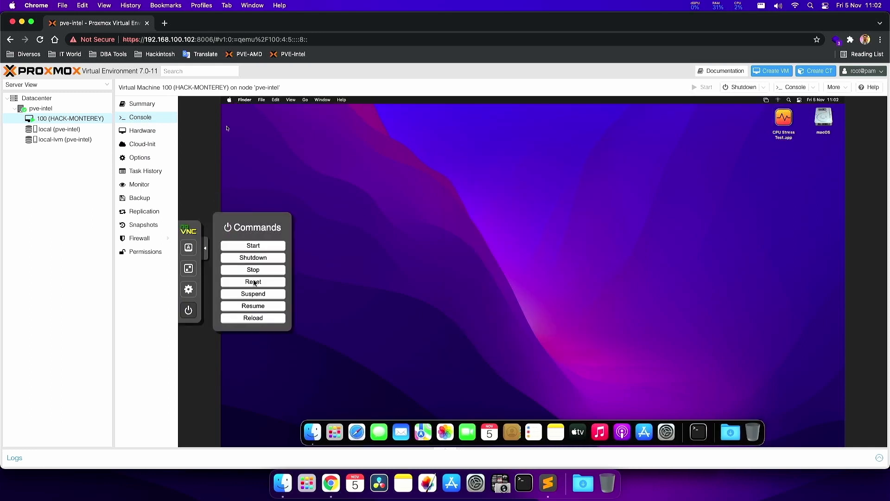
click(254, 282)
click(533, 91)
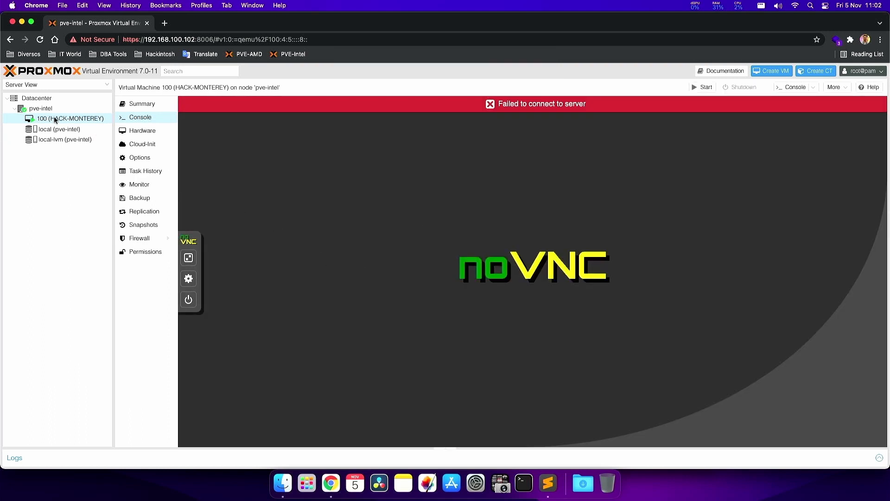
In the pve-intel node's shell, change to /etc/pve/qemu-server and open 100.conf in vi.
click(67, 120)
click(41, 109)
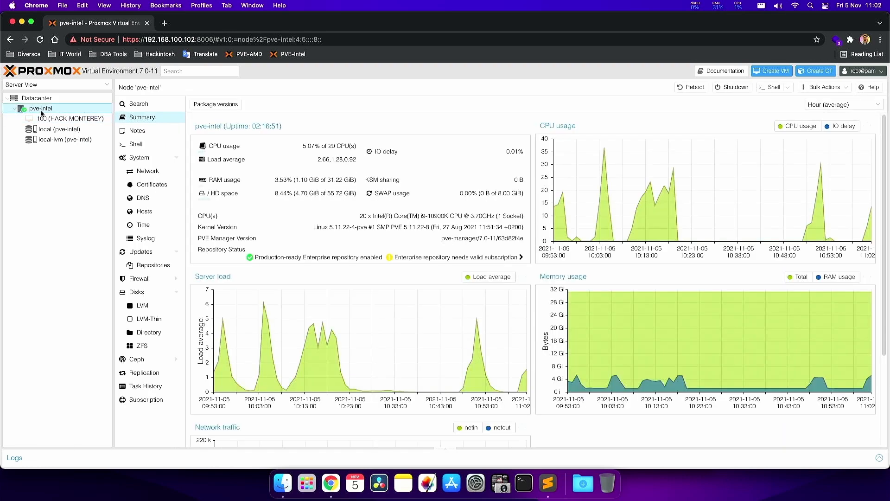
click(135, 145)
text(cd /etc/pve/)
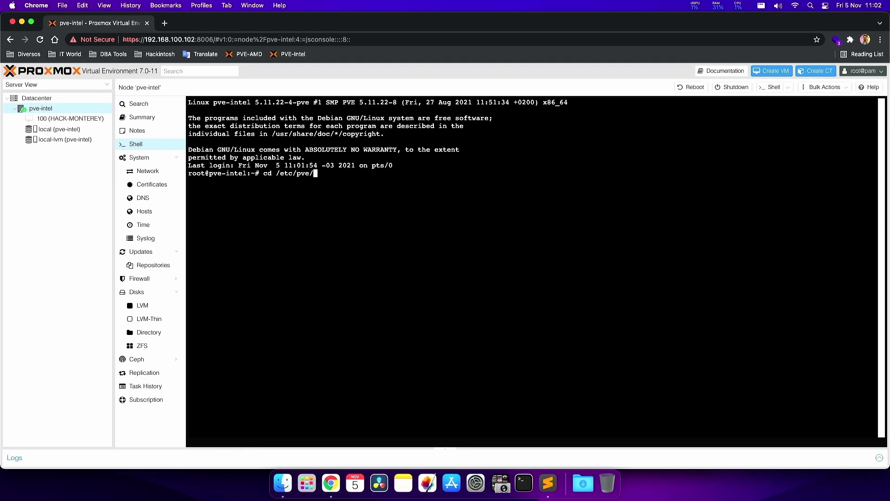
text(qe)
key(Tab)
key(Return)
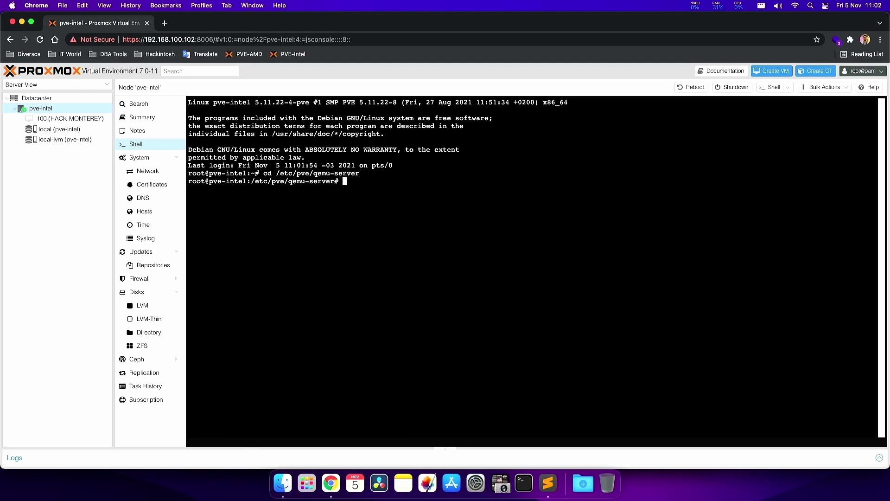
text(vi 10)
key(Tab)
key(Return)
Delete the existing -smp arguments from the end of the args line in 100.conf.
key(Down)
key(Down)
key(Right)
key(Right)
key(Right)
key(Right)
key(shift+a)
key(Left)
key(Left)
key(Left)
key(Left)
key(Left)
key(Left)
key(Left)
key(Left)
key(Left)
key(Left)
key(Left)
key(Left)
key(Left)
key(Left)
key(Left)
key(Left)
key(Left)
key(Left)
key(Left)
key(Left)
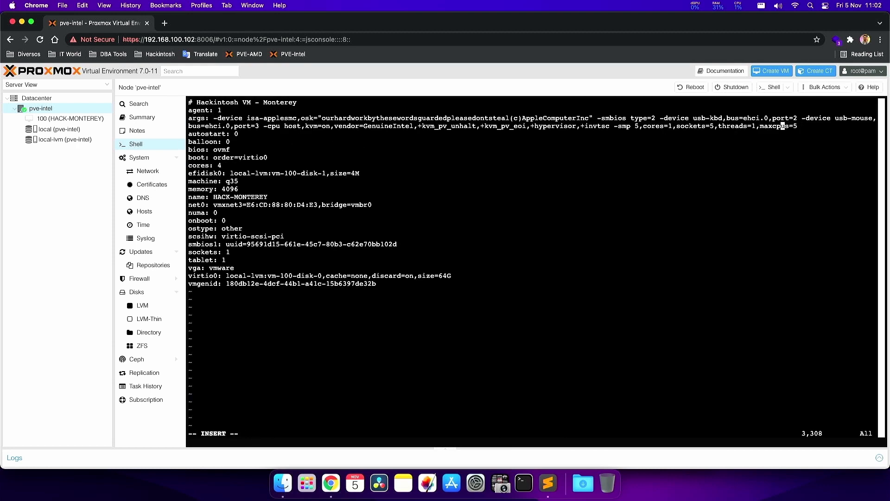
key(Left)
key(Left)
key(Left)
key(Left)
key(Left)
key(Left)
key(Left)
key(Left)
key(Left)
key(Left)
key(Left)
key(Left)
key(Left)
key(Left)
key(Left)
key(Left)
key(Left)
key(Left)
key(Left)
key(Left)
key(Delete)
key(Delete)
key(Delete)
key(Delete)
key(Delete)
key(Delete)
key(Delete)
key(Delete)
key(Delete)
key(Delete)
key(Delete)
key(Delete)
key(Delete)
key(Delete)
key(Delete)
key(Delete)
key(Delete)
key(Delete)
key(Delete)
key(Delete)
key(Delete)
key(Delete)
key(Delete)
key(Delete)
key(Delete)
key(Delete)
key(Delete)
key(Delete)
key(Delete)
key(Delete)
key(Delete)
key(Delete)
key(Delete)
key(Delete)
key(Delete)
key(Delete)
key(Delete)
key(Delete)
key(Delete)
key(Delete)
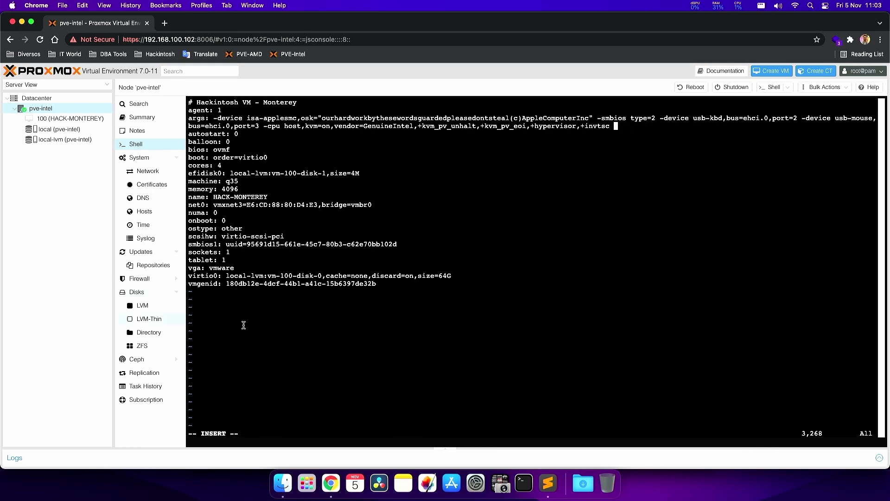
Copy "-smp 20,cores=2,sockets=5,threads=2,maxcpus=20" from the Intel notes in Sublime Text and paste it at the end of the args line.
click(549, 482)
click(314, 209)
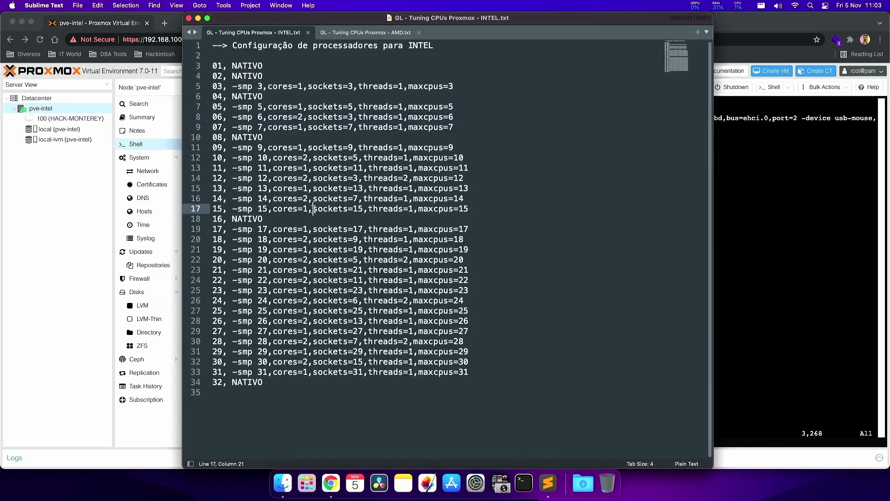
mouse_move(465, 260)
mouse_down()
mouse_move(212, 260)
mouse_move(464, 260)
mouse_up()
key(super+c)
click(246, 262)
click(736, 198)
key(super+v)
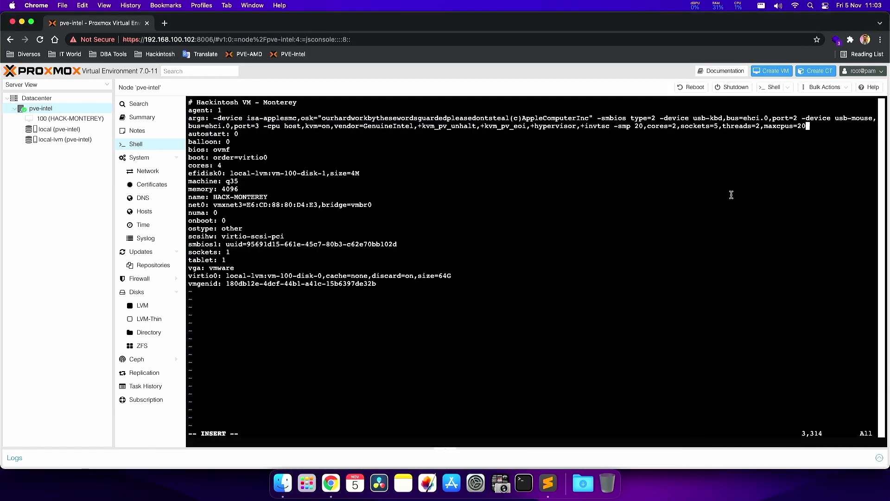
Save 100.conf, quit vi, and print the file with cat to check its -smp arguments.
key(Escape)
text(:wq!)
key(Return)
text(cat)
double_click(366, 180)
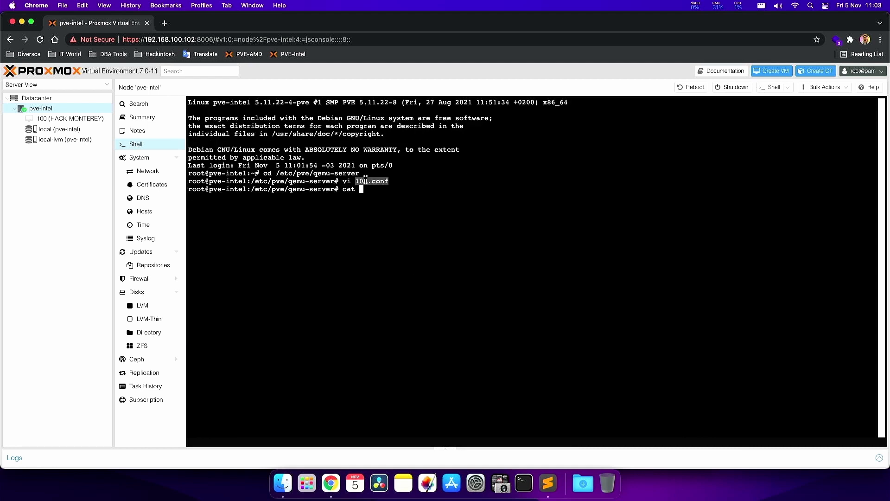
text(100.conf)
key(Return)
drag(613, 220, 807, 218)
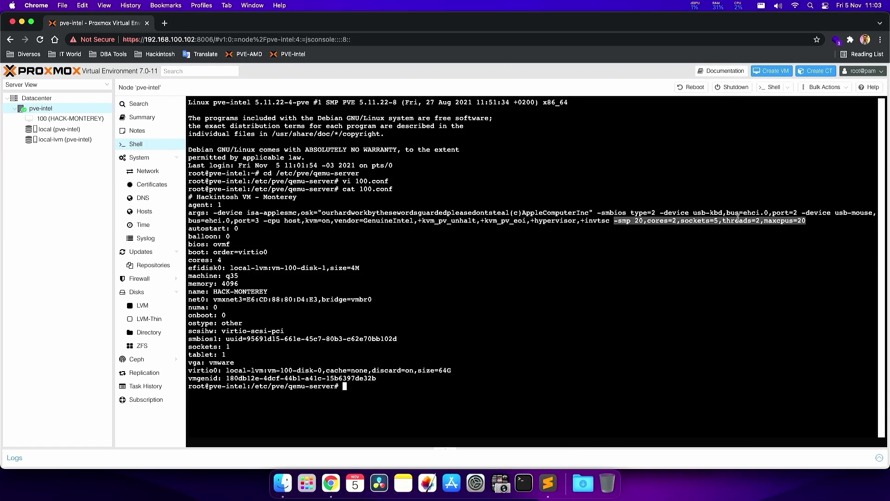
Review the Processors entry in VM 100's hardware, and start the VM from its console.
click(63, 120)
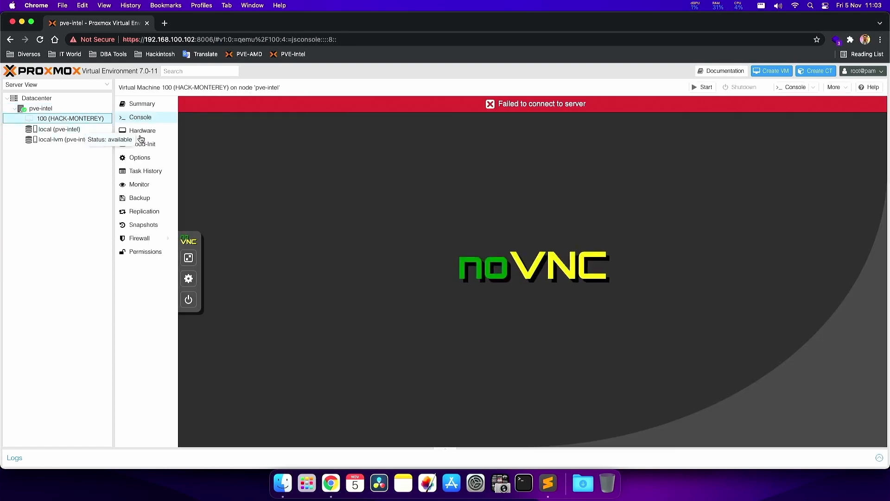
click(139, 135)
click(213, 134)
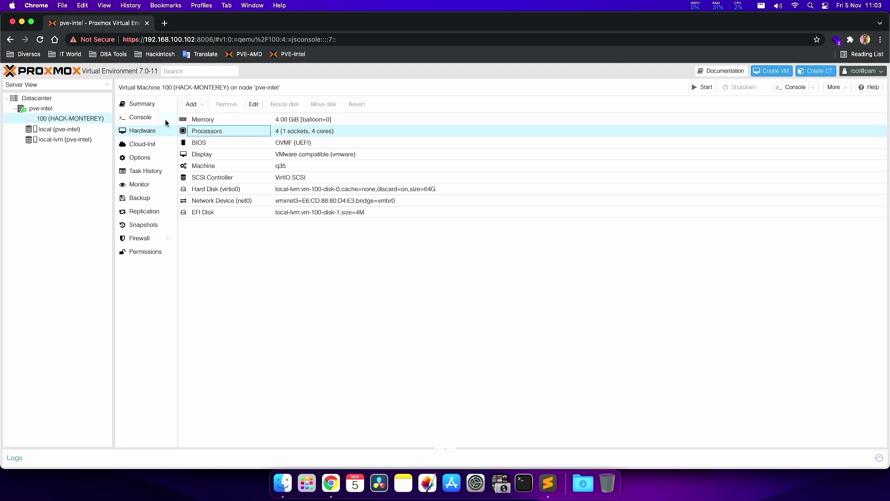
click(139, 118)
click(188, 300)
click(241, 246)
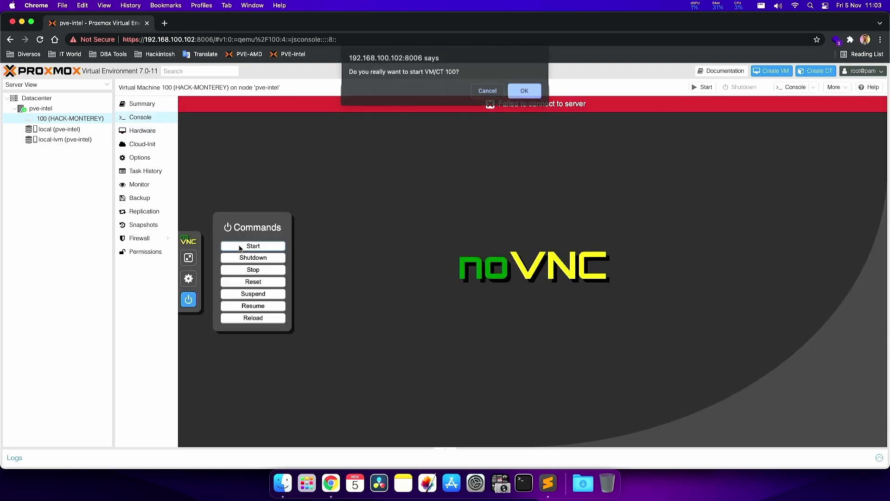
click(522, 89)
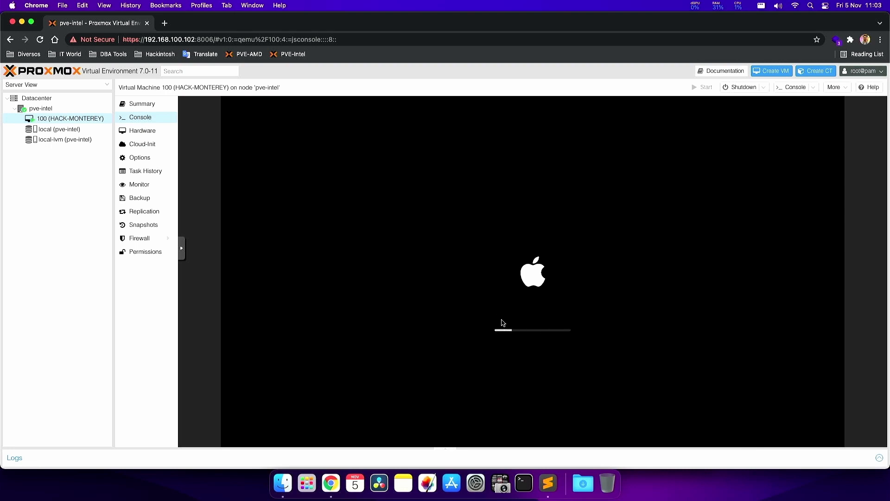
click(143, 131)
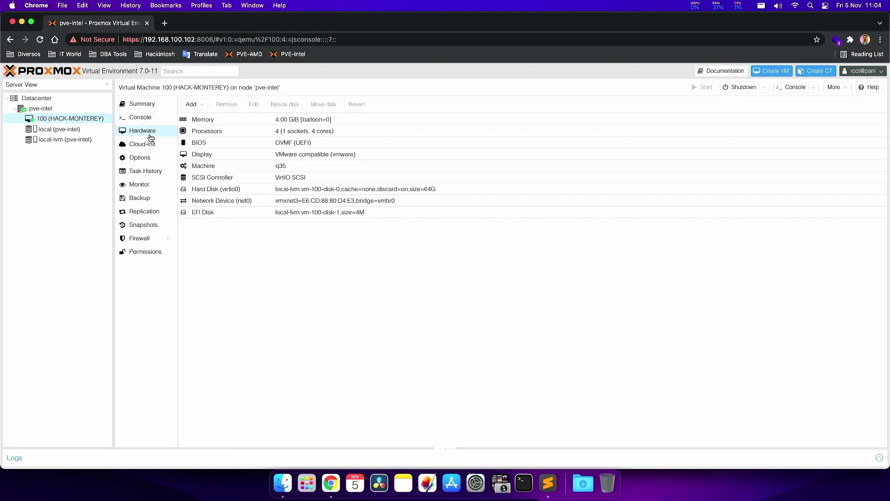
double_click(291, 135)
key(Tab)
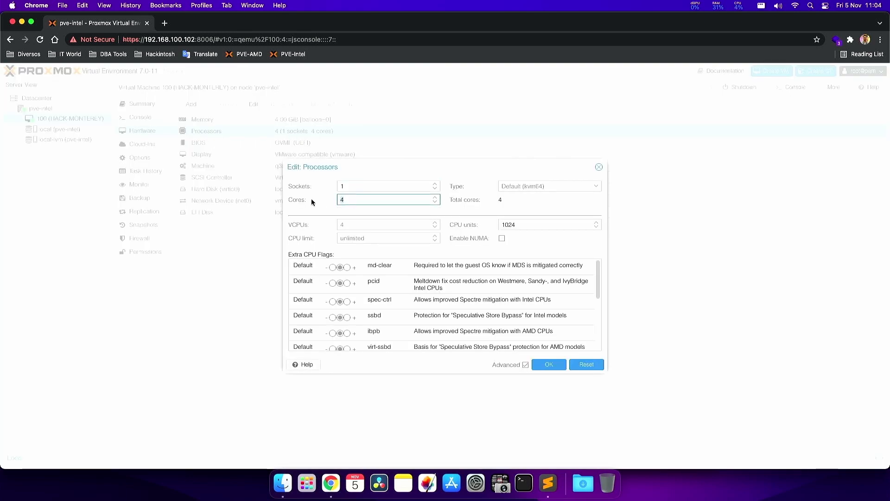
text(20)
click(599, 167)
Return to VM 100's console and check the core count shown in CPU Stress Test.
click(126, 118)
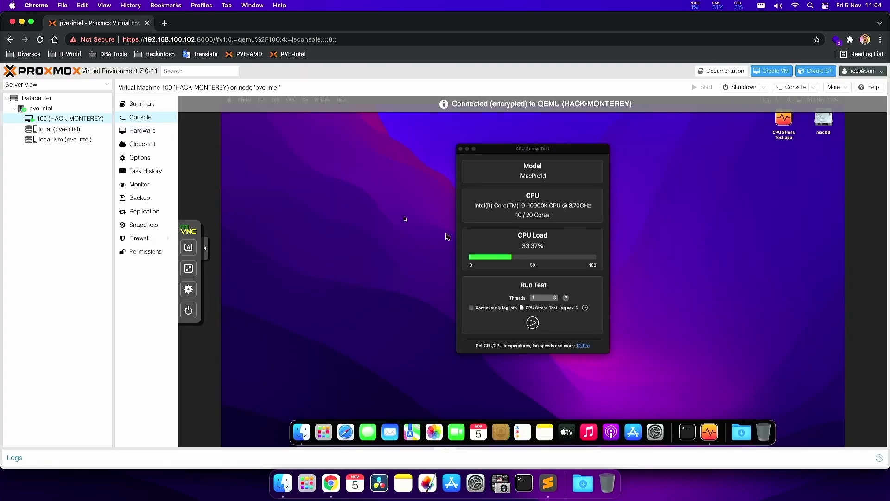
click(589, 206)
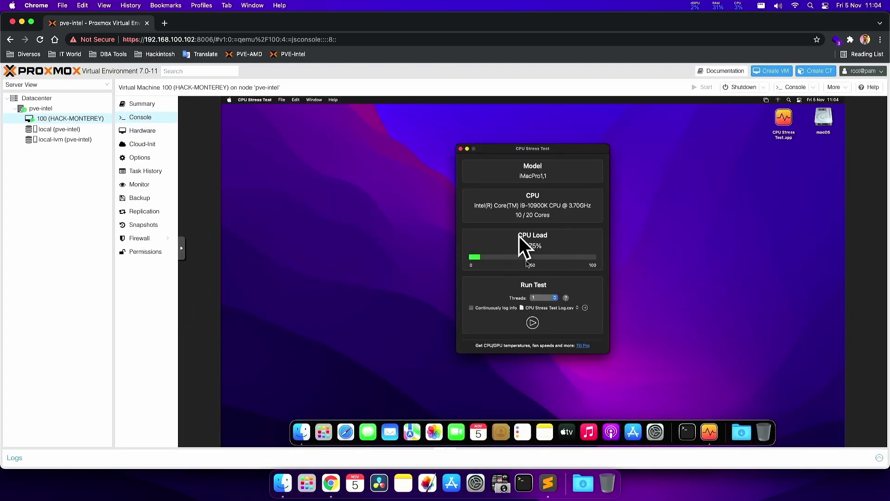
mouse_move(527, 149)
mouse_down()
mouse_move(516, 154)
mouse_move(531, 159)
mouse_move(521, 159)
mouse_up()
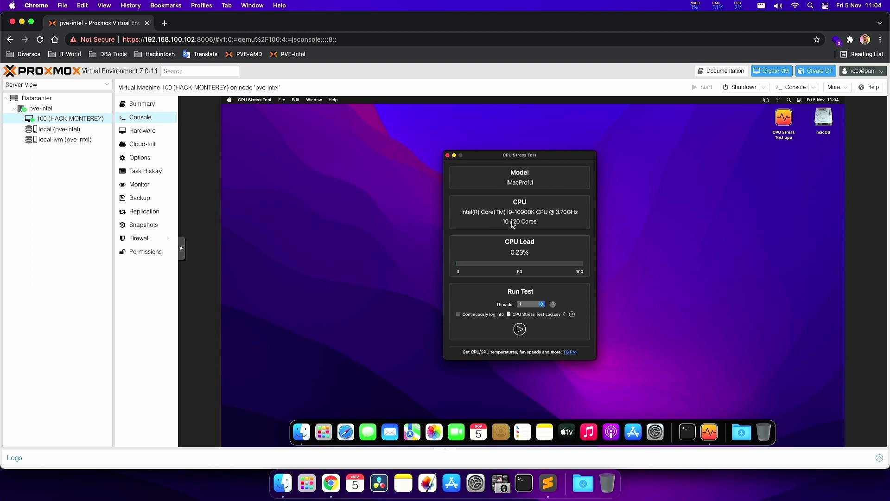
drag(529, 159, 524, 156)
Start the CPU stress test with 32 threads and check the CPU usage in the pve-intel node's summary.
click(526, 301)
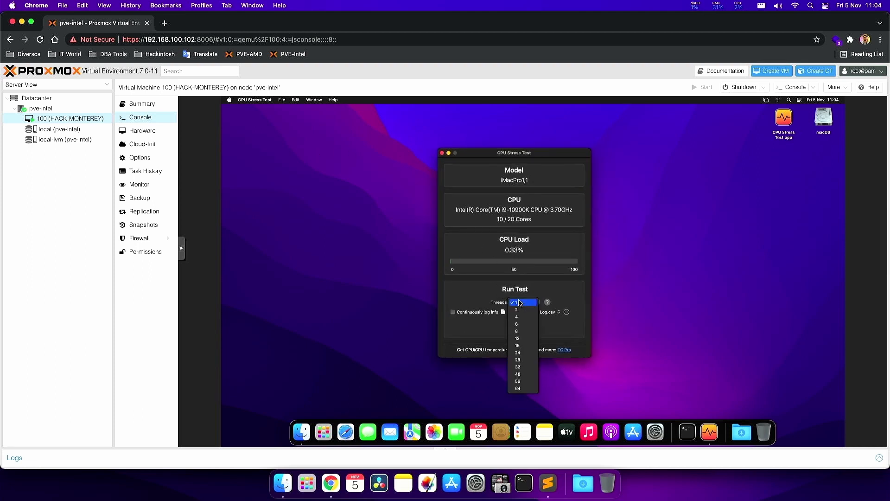
click(524, 367)
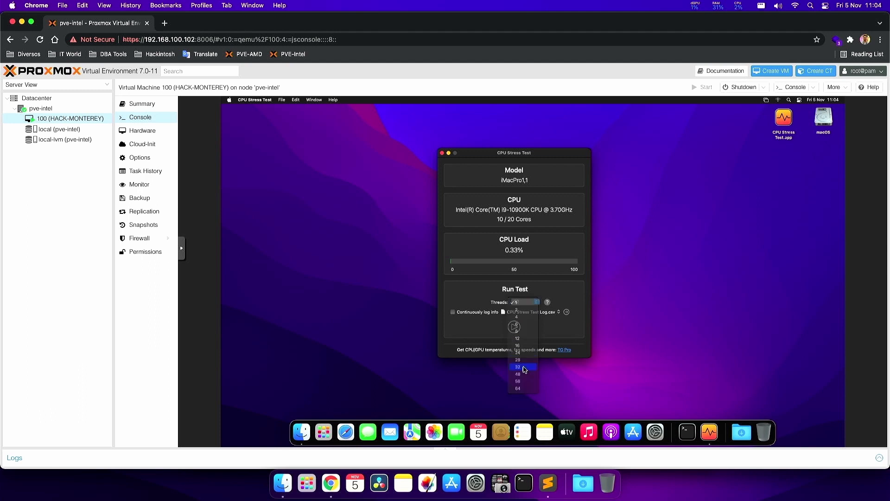
click(514, 327)
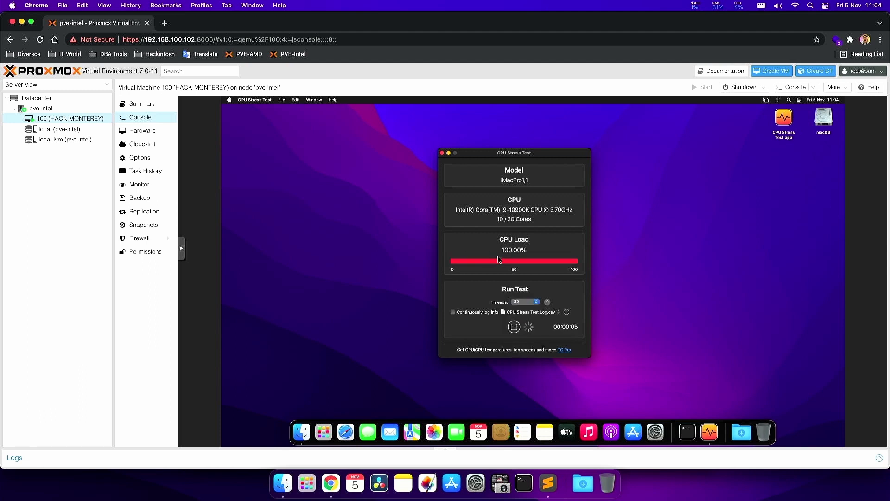
click(40, 108)
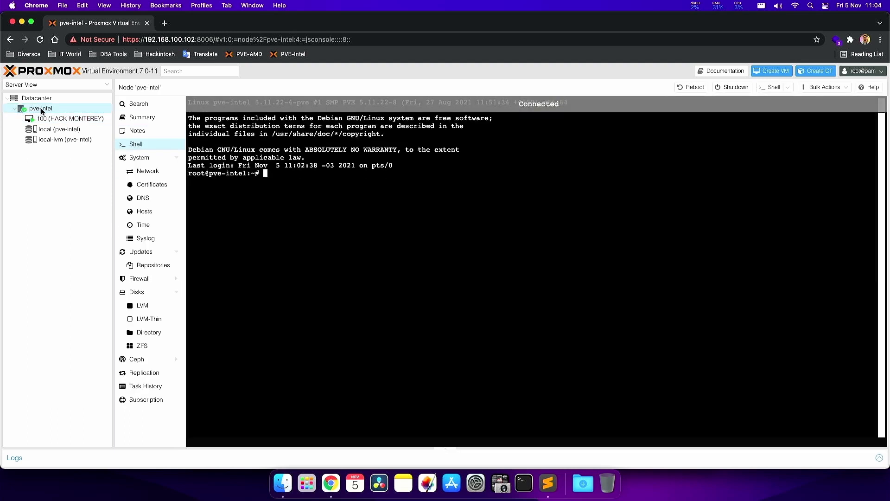
click(148, 119)
drag(356, 146, 301, 145)
click(307, 144)
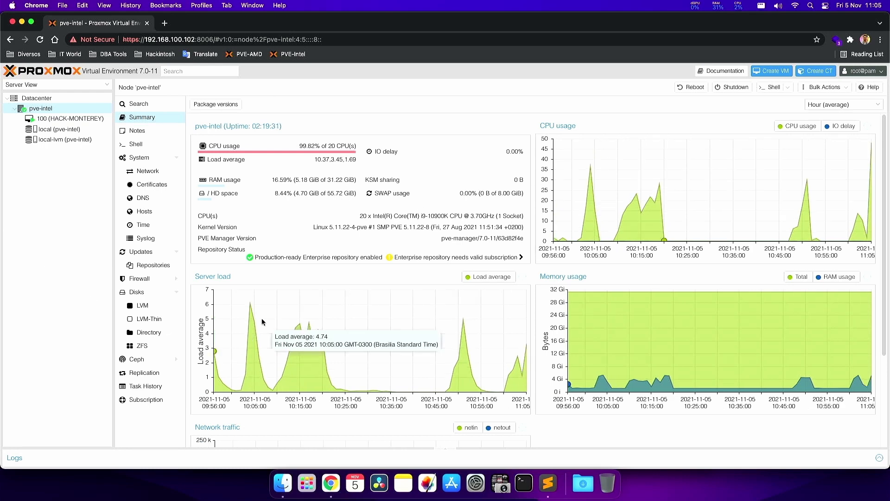
Return to VM 100's console, close CPU Stress Test, and stop the VM.
click(87, 120)
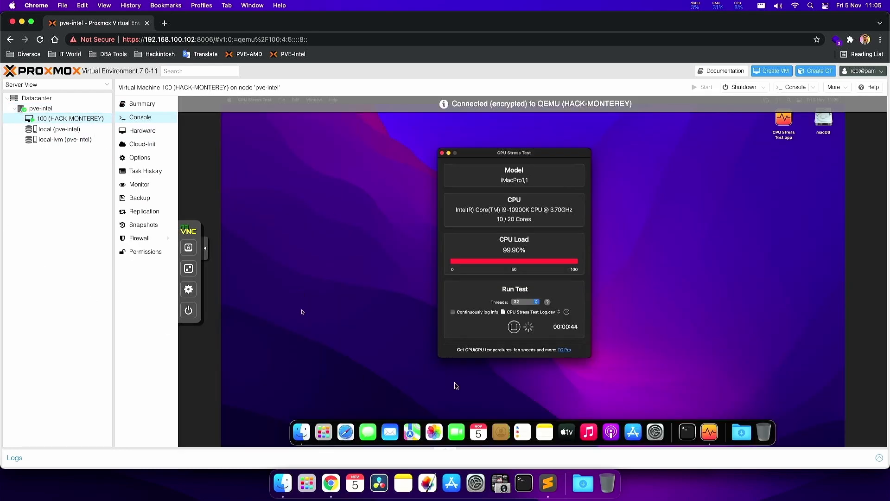
click(442, 153)
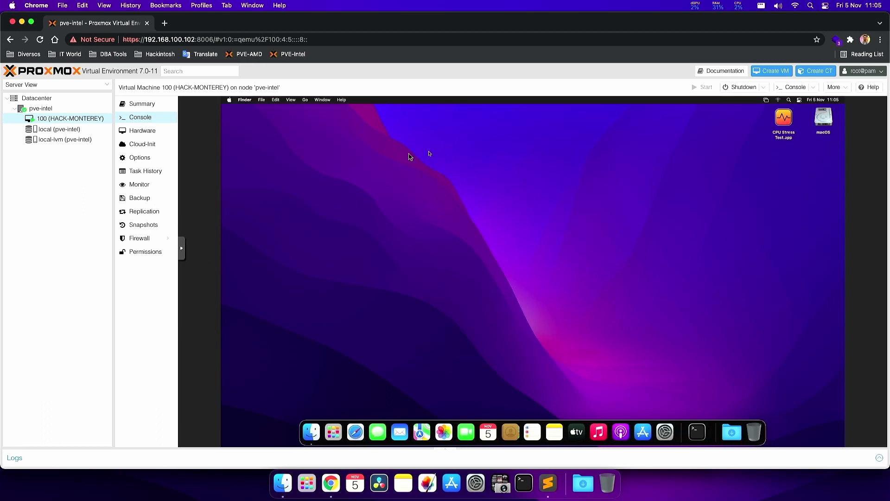
click(184, 253)
click(188, 310)
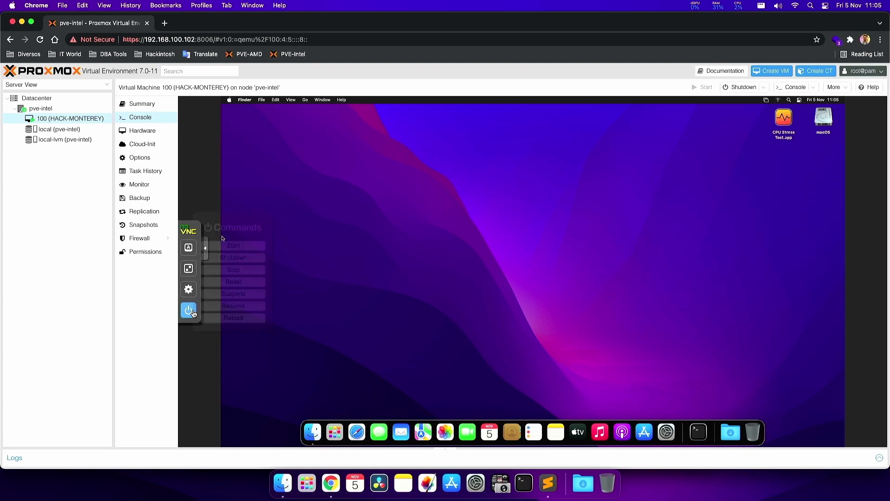
click(255, 272)
click(524, 92)
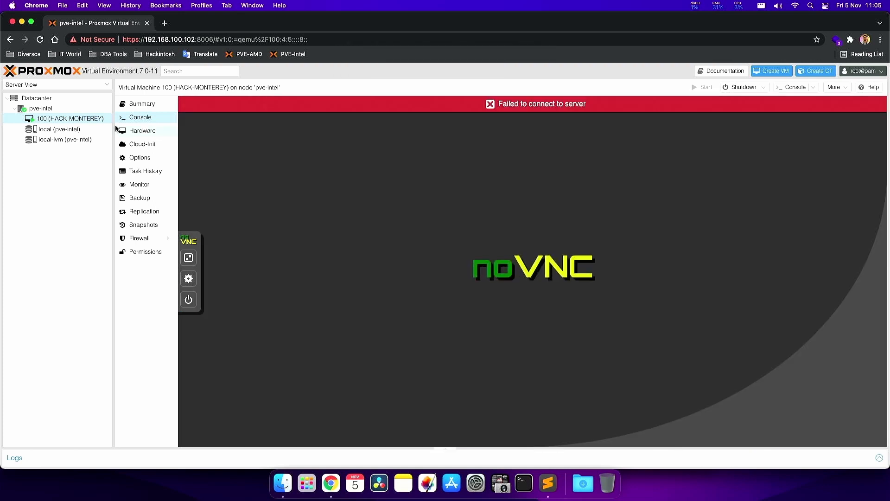
Switch to the INTEL CPU tuning notes in Sublime Text and review the list of -smp settings for 1 to 32 CPUs.
click(548, 483)
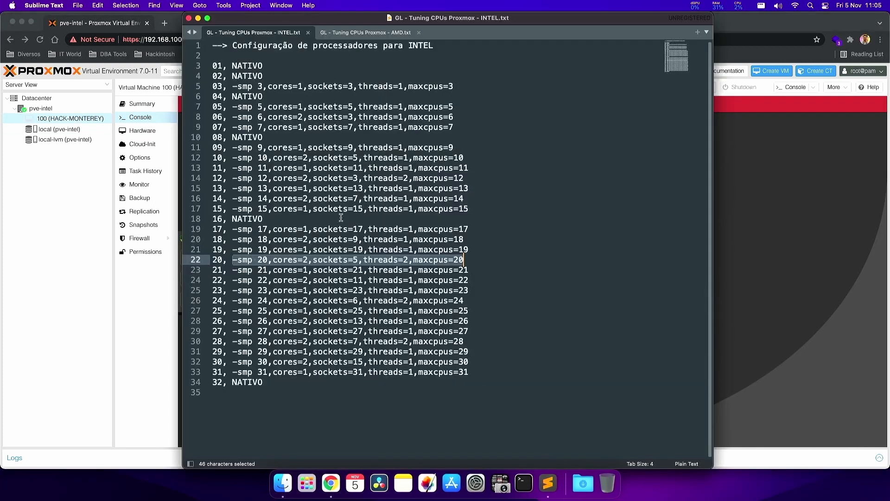
drag(483, 376, 144, 75)
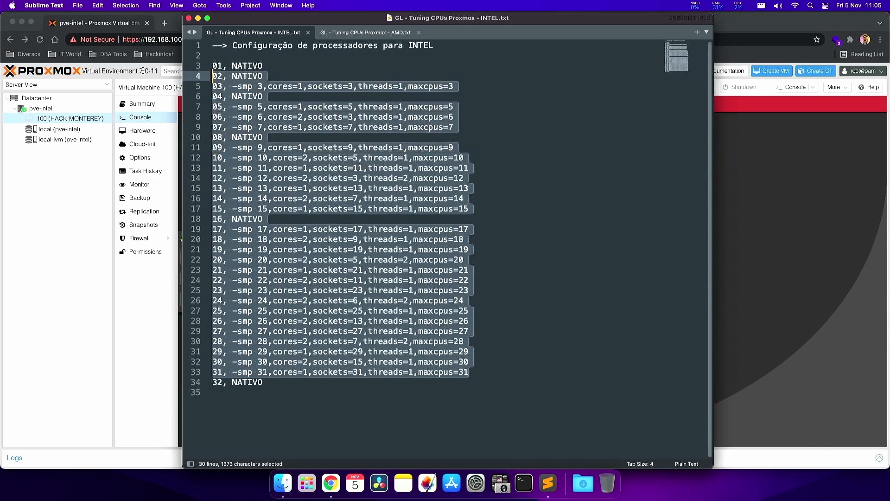
click(267, 190)
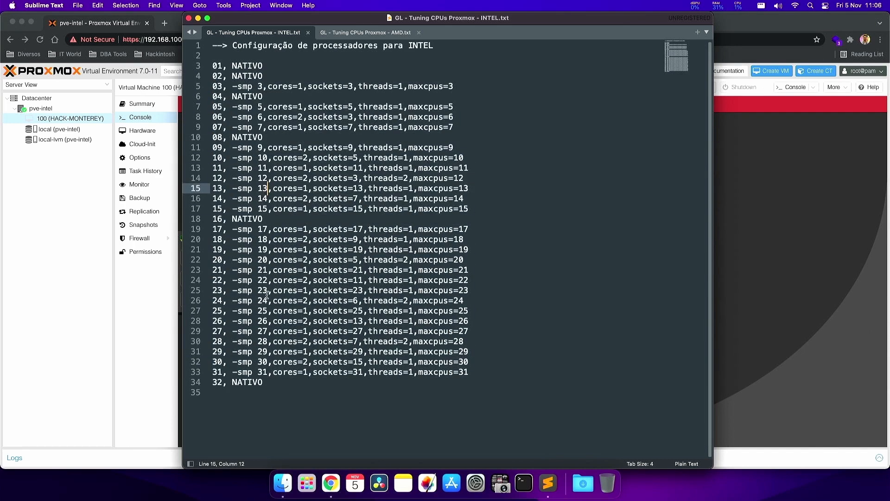
drag(263, 259, 293, 260)
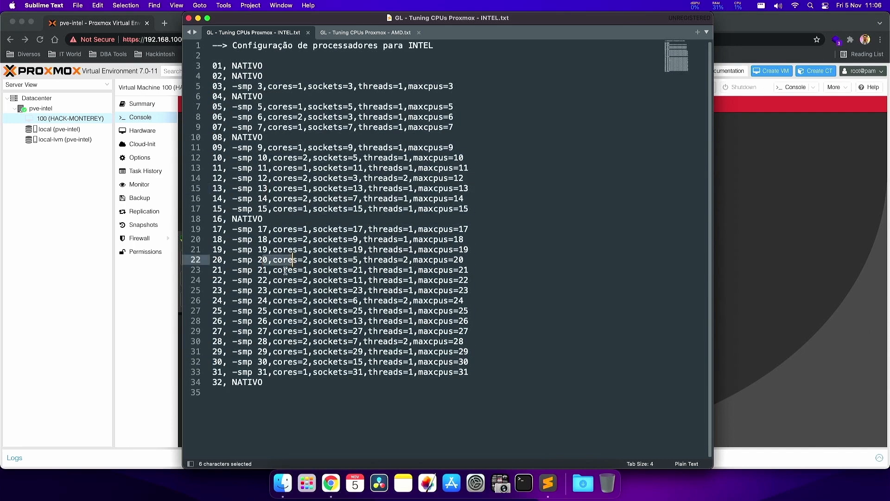
Highlight the settings in the 21-CPU line of the INTEL notes, from the CPU count through maxcpus.
drag(232, 269, 252, 269)
click(266, 270)
key(alt+Left)
key(shift+Right)
key(shift+Right)
key(shift+Right)
key(shift+Right)
key(shift+Right)
key(shift+Right)
key(shift+Right)
key(shift+Right)
key(shift+Right)
key(shift+Right)
key(shift+Right)
key(shift+Right)
key(shift+Right)
key(shift+Right)
key(shift+Right)
key(shift+Right)
key(shift+Right)
key(shift+Right)
key(shift+Right)
key(shift+Right)
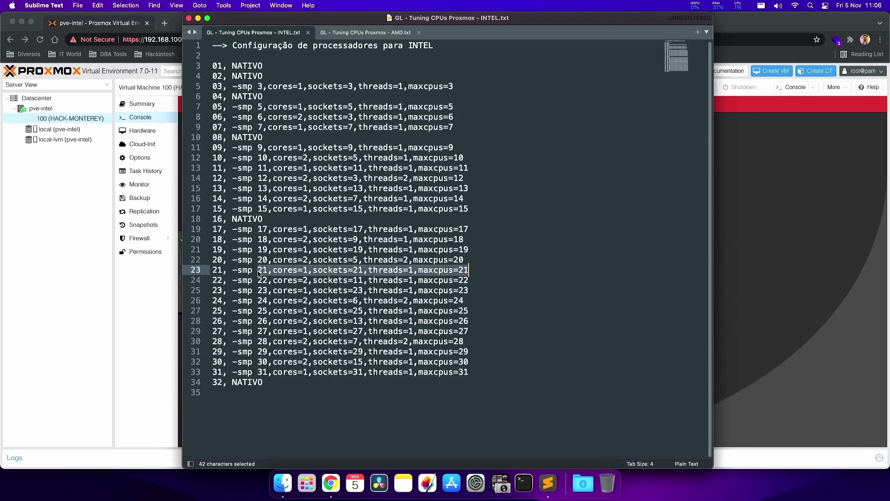
Examine the CPU count, cores, sockets, threads and maxcpus values one by one in the 21-CPU line.
click(257, 273)
double_click(264, 272)
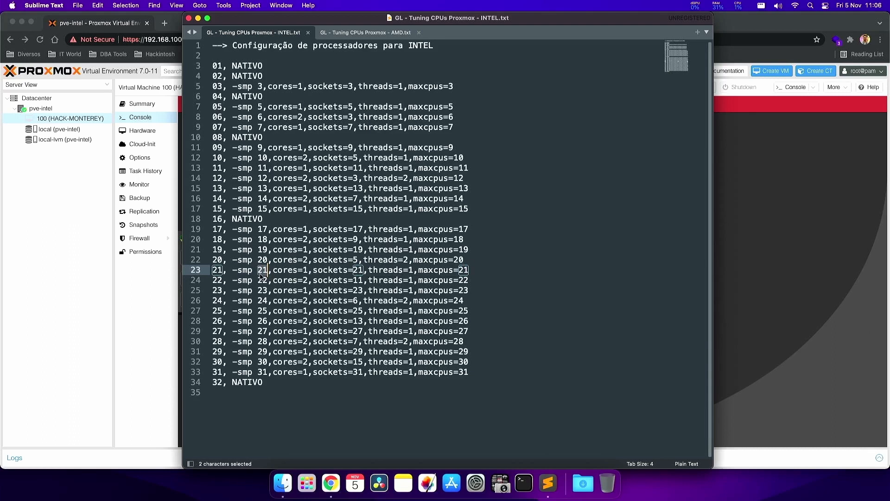
drag(273, 271, 306, 273)
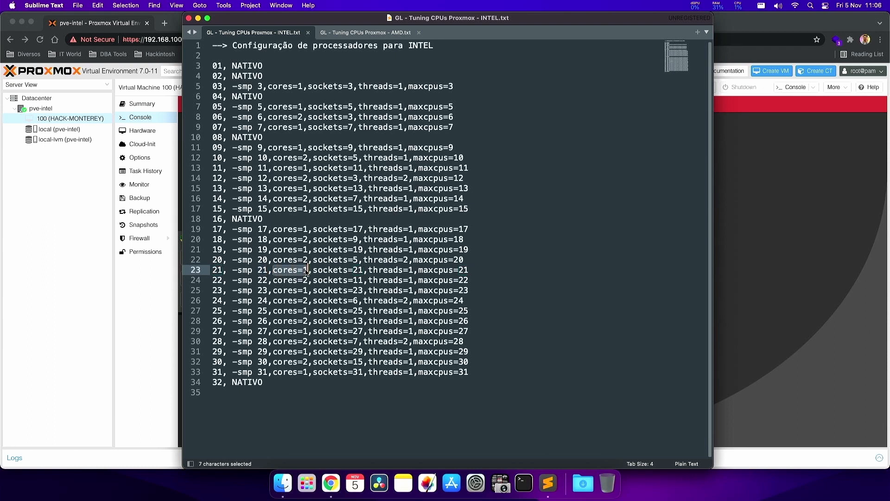
click(273, 272)
drag(275, 271, 361, 270)
click(308, 271)
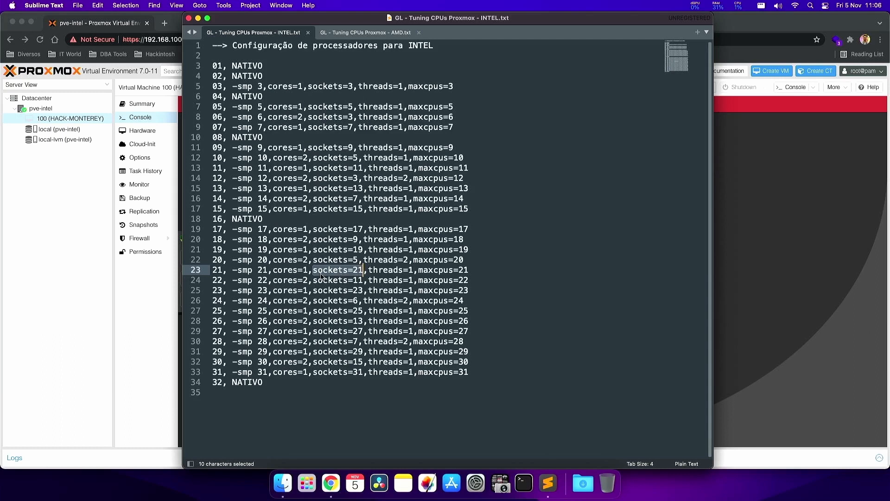
drag(298, 270, 277, 270)
click(408, 270)
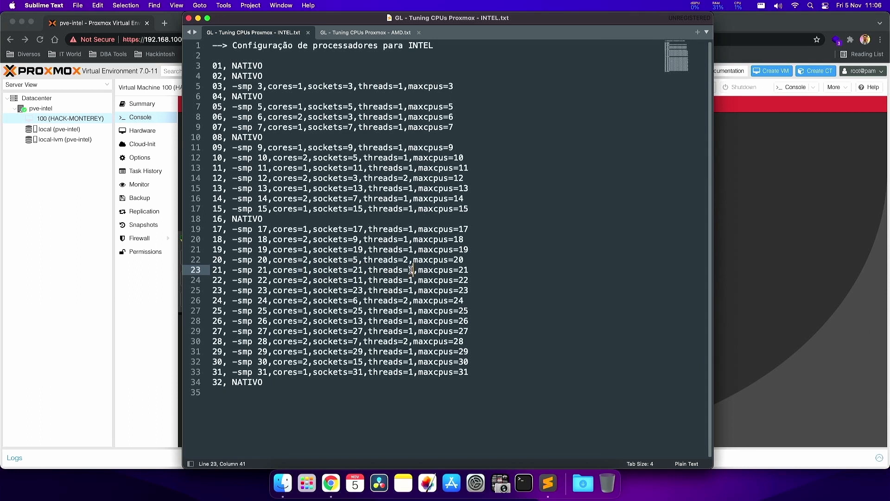
click(304, 270)
drag(469, 270, 454, 240)
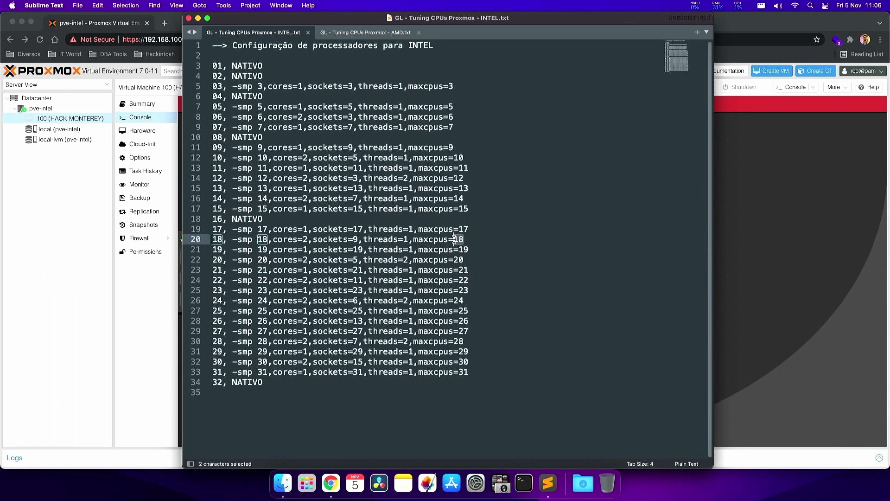
Examine how the cores, sockets and threads values relate to maxcpus in the 14-CPU line.
drag(465, 198, 454, 200)
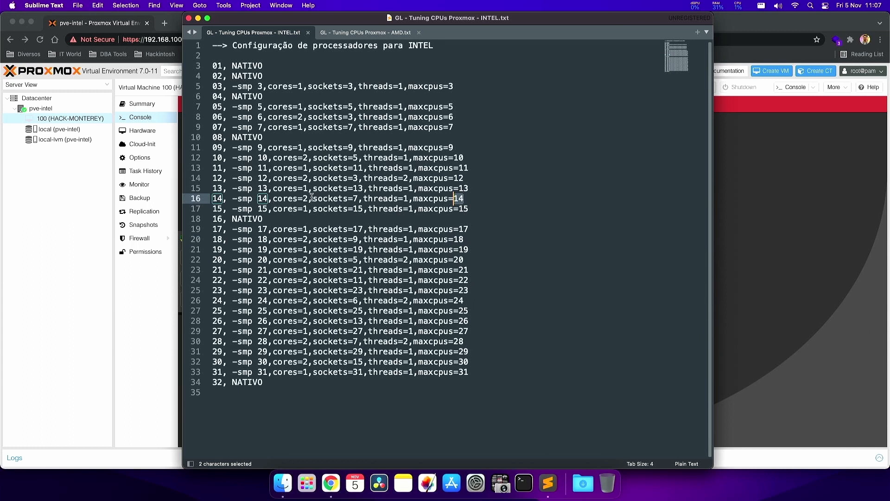
drag(273, 199, 307, 199)
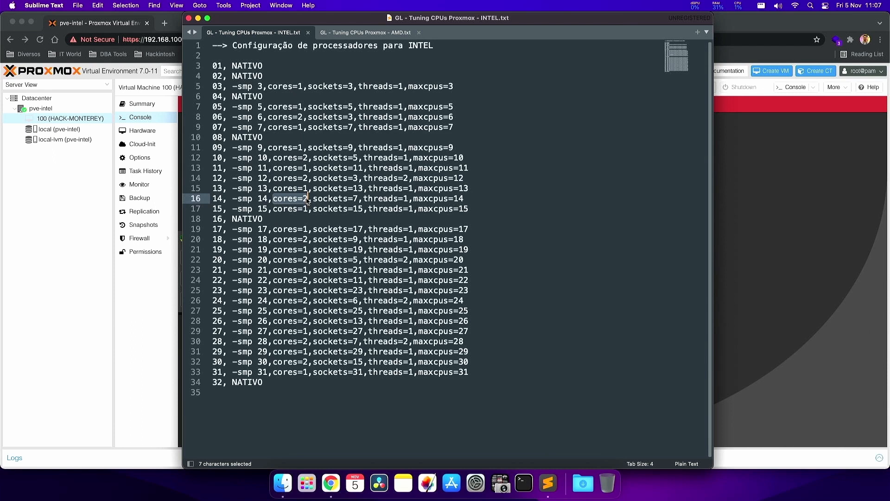
click(299, 199)
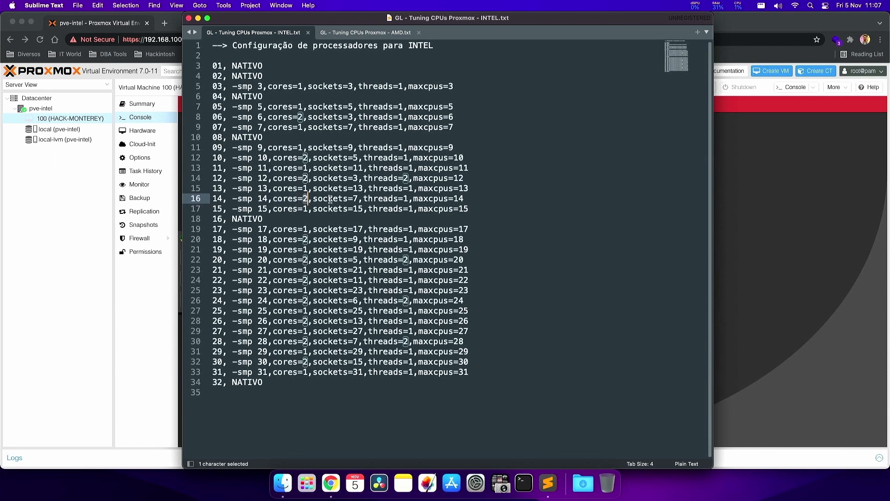
double_click(355, 199)
click(409, 199)
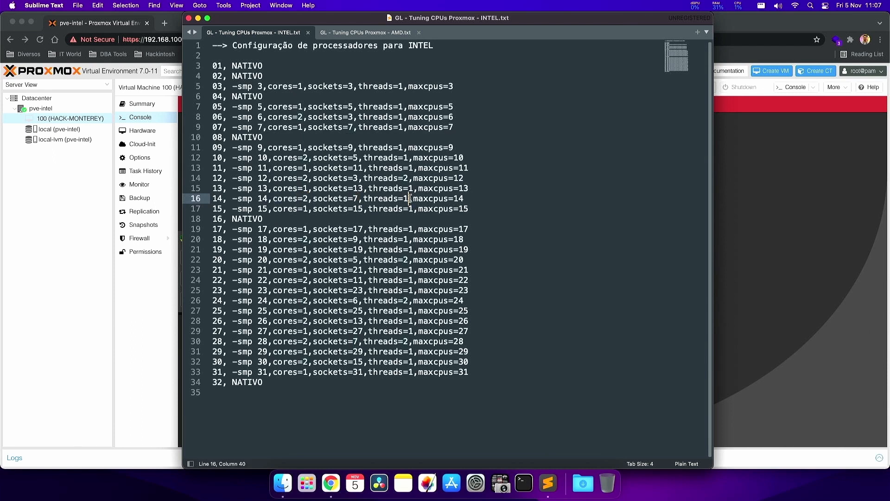
drag(464, 199, 455, 200)
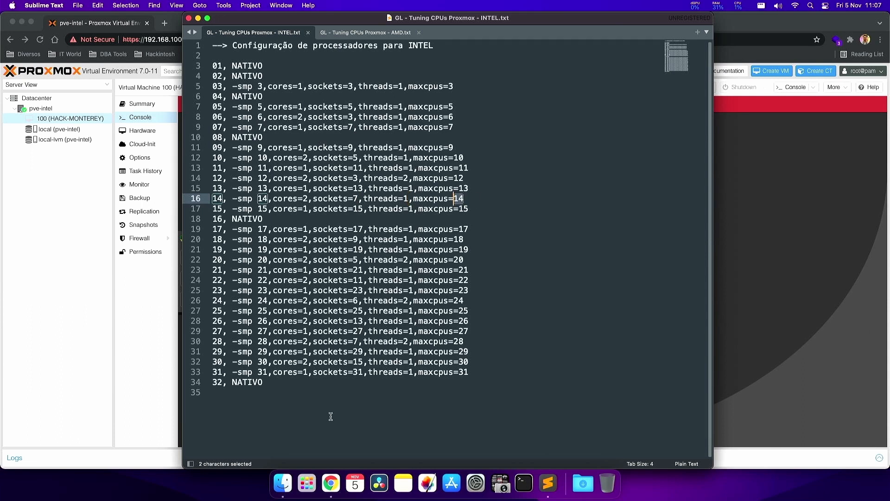
Add the CPU counts 64, 128 and 256 on separate lines below the 32 NATIVO entry, after a blank line.
drag(255, 403, 125, 51)
click(256, 402)
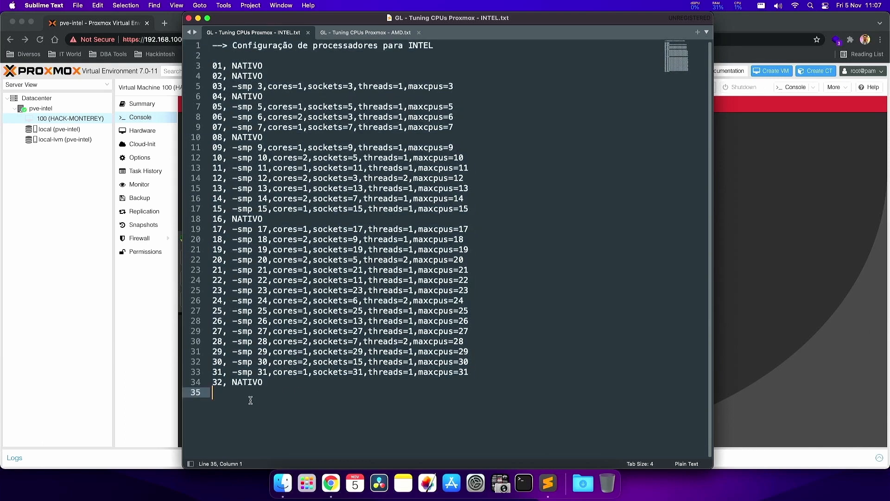
drag(229, 394, 175, 236)
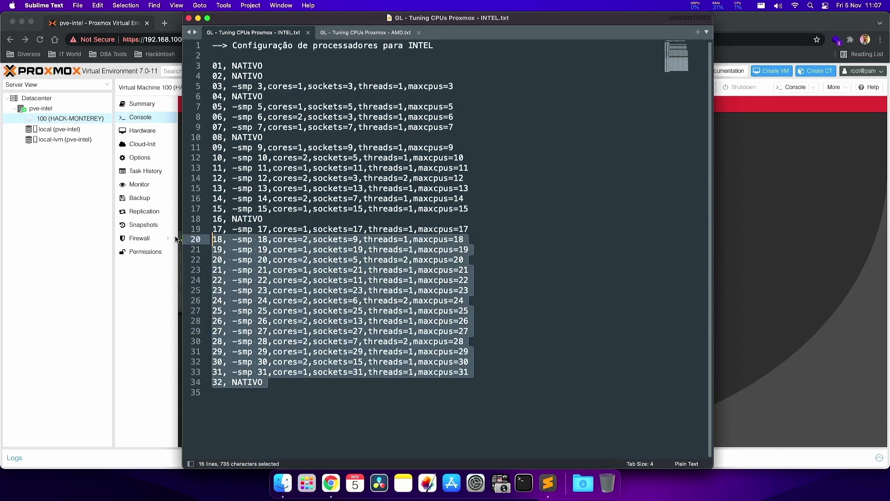
click(272, 395)
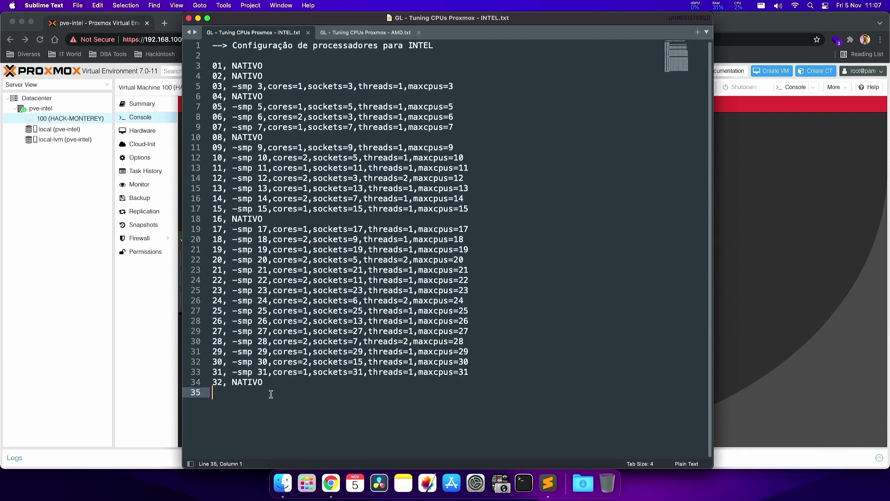
key(Return)
key(BackSpace)
key(Return)
text(64)
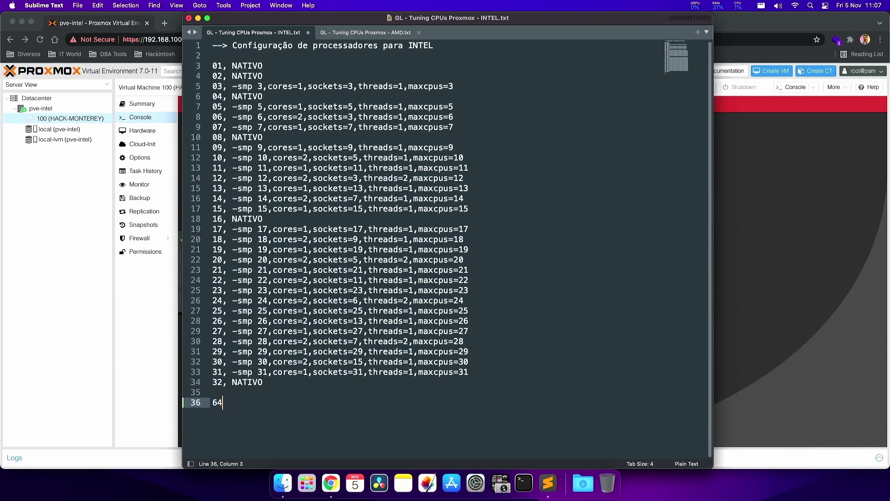
key(Return)
text(128)
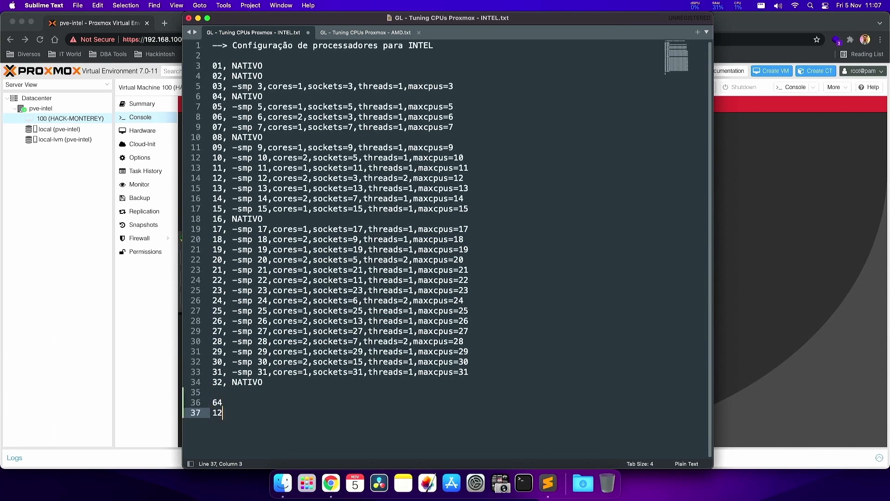
key(Return)
text(256)
key(Return)
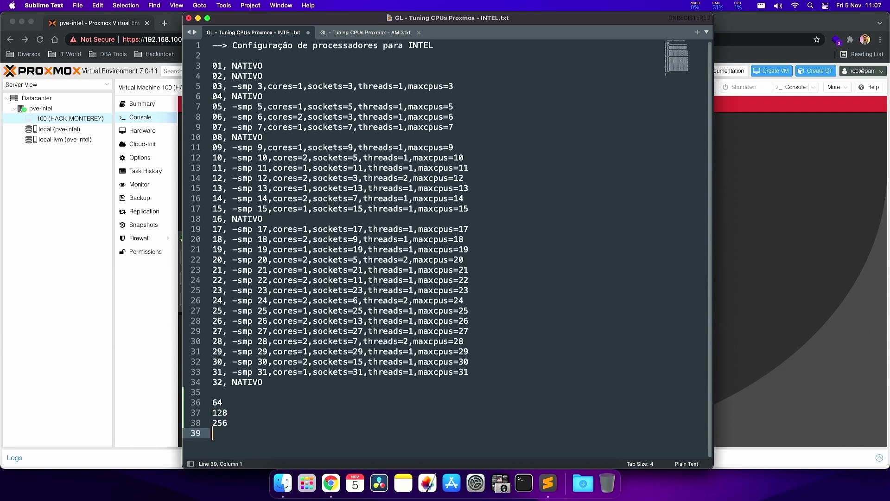
Check the Processors entry in VM 100's hardware against the 64, 128 and 256 counts in the INTEL notes.
click(161, 133)
click(160, 131)
click(291, 132)
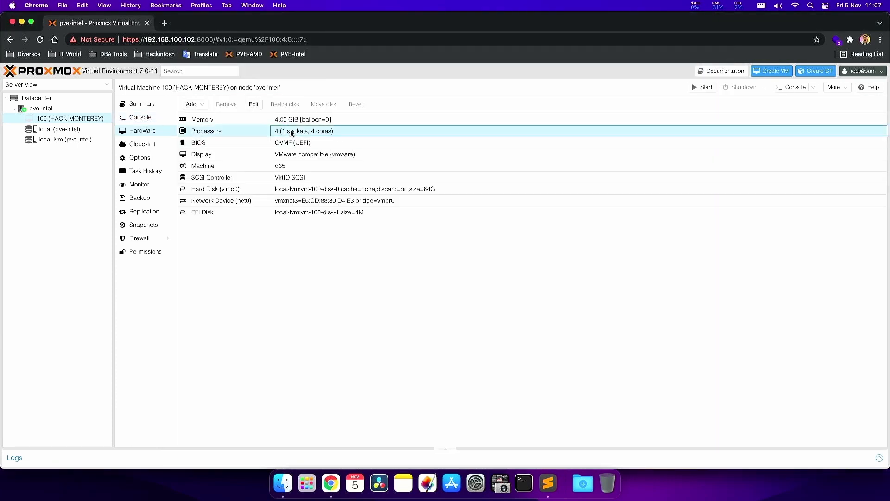
key(super+Tab)
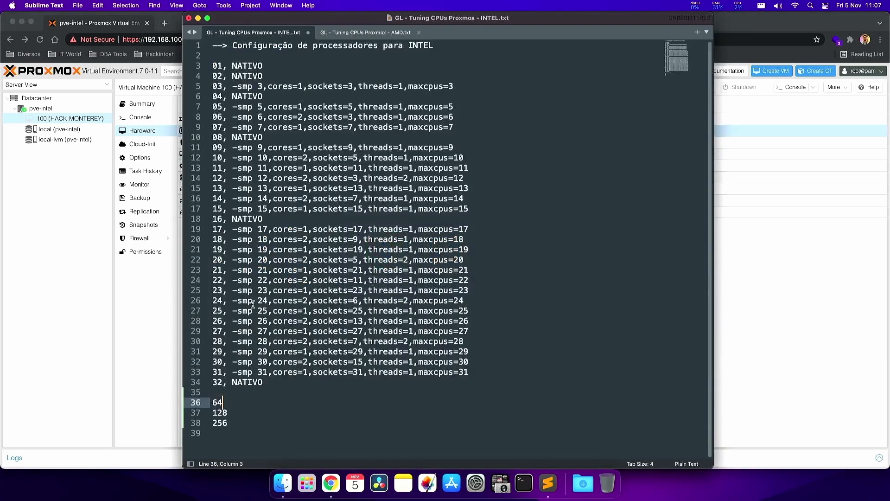
drag(226, 402, 213, 404)
click(227, 410)
drag(226, 402, 213, 402)
click(231, 403)
drag(230, 412, 212, 403)
click(144, 131)
key(super+Tab)
click(234, 401)
drag(234, 401, 212, 412)
click(227, 405)
click(234, 419)
Insert two more blank lines between the 32 NATIVO entry and the 64 line, and go to the first blank line.
click(237, 393)
key(Return)
key(Return)
key(Up)
key(Up)
key(shift+Down)
key(shift+Down)
key(shift+Down)
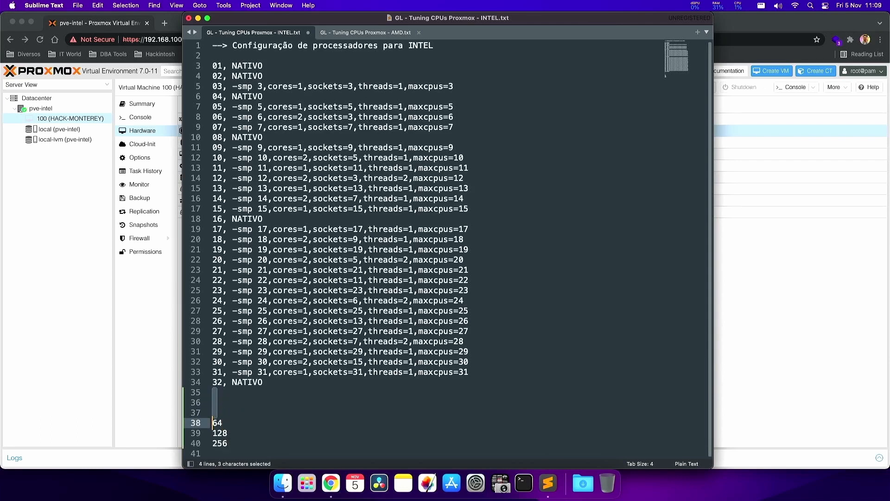
key(Up)
key(Down)
key(shift+Down)
key(shift+Down)
key(shift+Down)
key(Up)
key(Down)
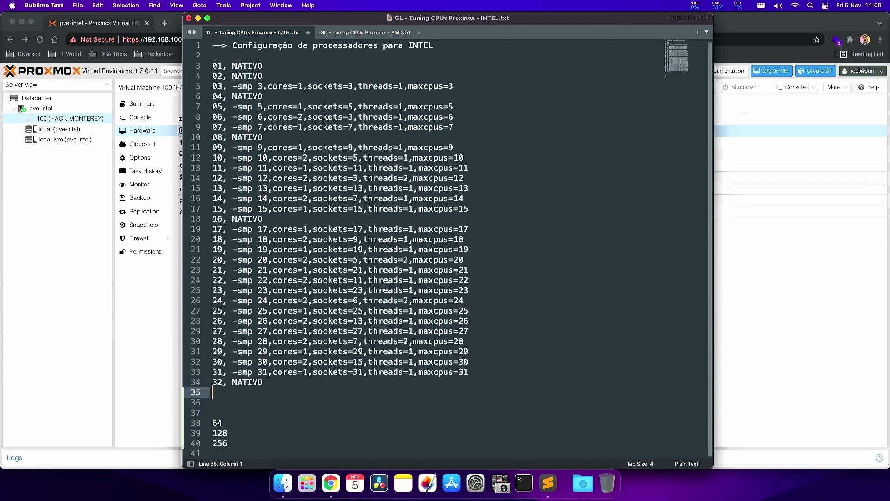
Write the line "48, -smp 48,cores=2,sockets=XX,threads=XX,maxcpus=48" below the 32 NATIVO entry, after a blank line.
key(Return)
text(48, )
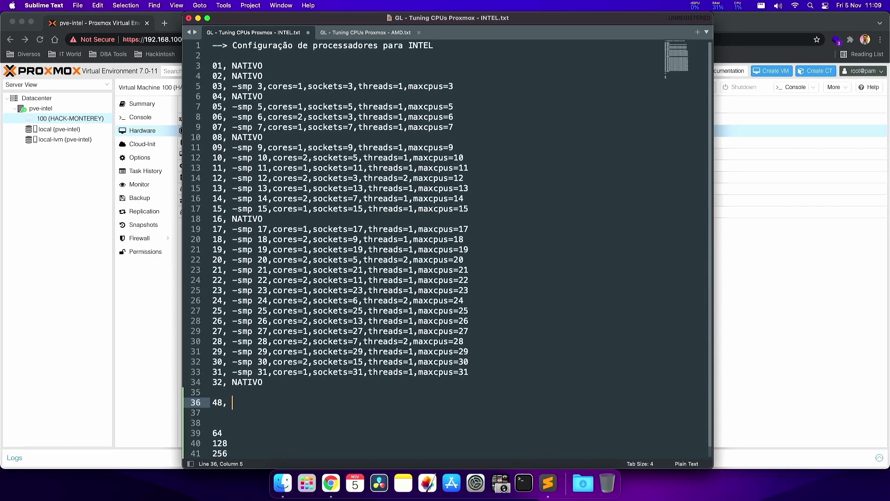
text(-smp 48,cores=2,sockets=XX,t)
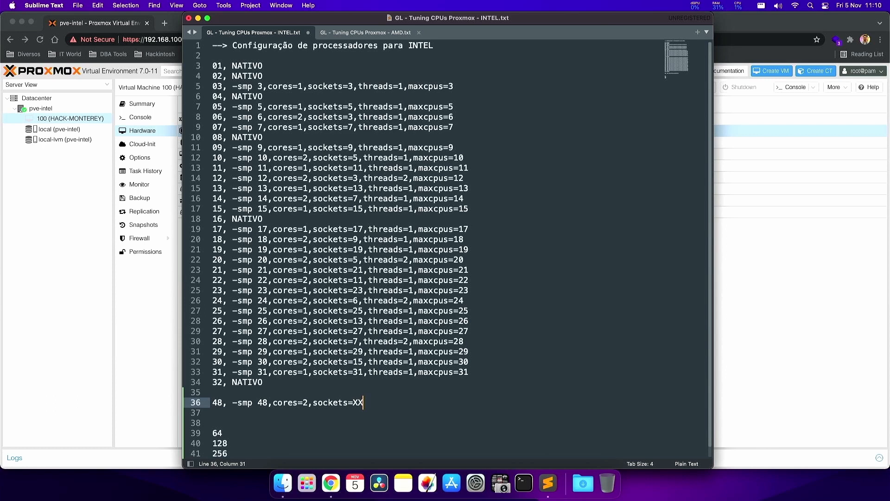
text(hreads=XX,maxc)
key(Tab)
text(=48)
Open Calculator alongside the notes, and replace the threads placeholder in the 48-CPU line with 1.
key(Left)
key(Left)
key(Left)
key(Left)
key(Left)
key(Left)
key(Left)
key(Left)
key(Left)
key(Left)
key(Left)
key(Left)
key(Left)
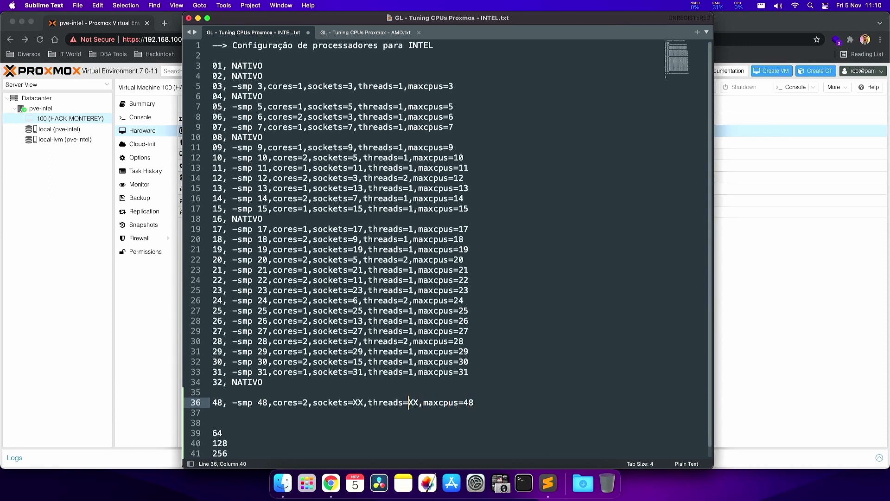
key(super+space)
text(calc)
key(Return)
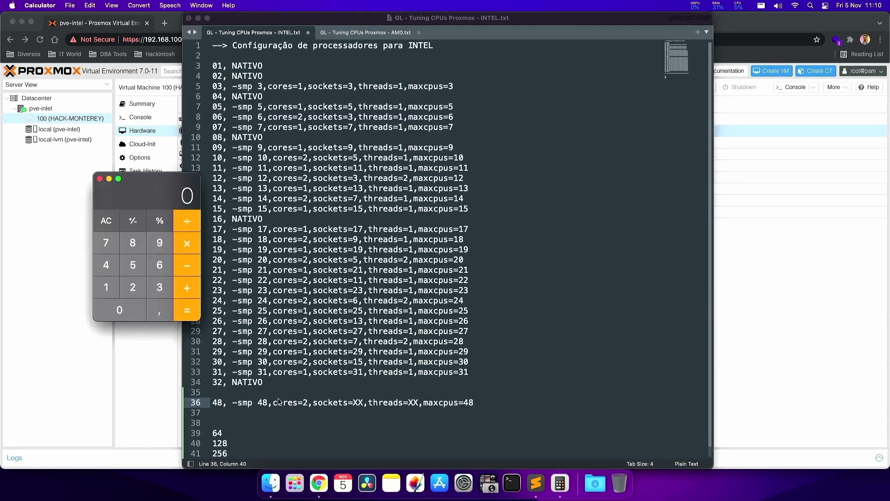
double_click(410, 404)
text(1)
Divide 48 by 2 in Calculator and replace the sockets placeholder in the 48-CPU line with 24.
key(super+Tab)
text(48/2=)
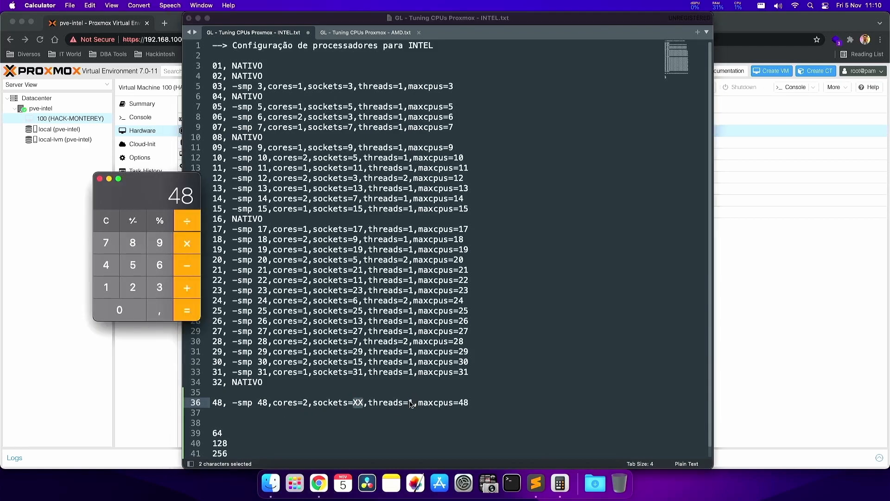
key(super+Tab)
text(24)
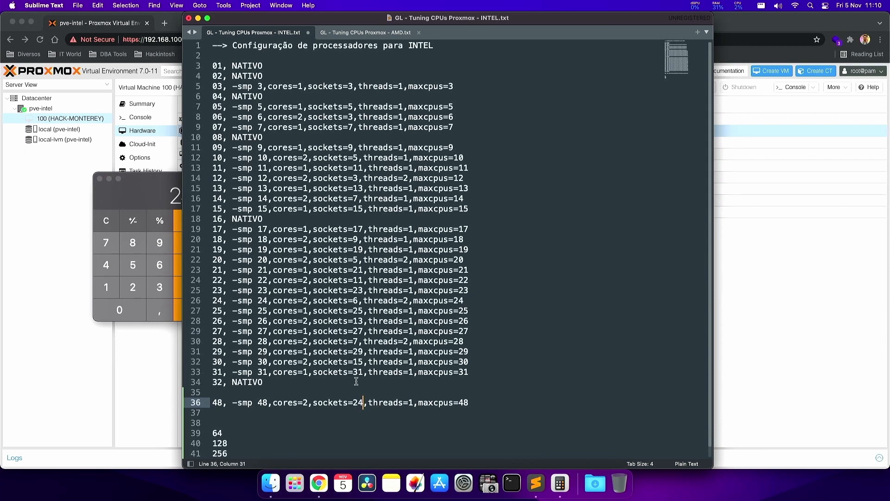
Multiply the 48-CPU line's cores, sockets and threads in Calculator, and review the finished line in the notes.
click(141, 212)
text(2*24*)
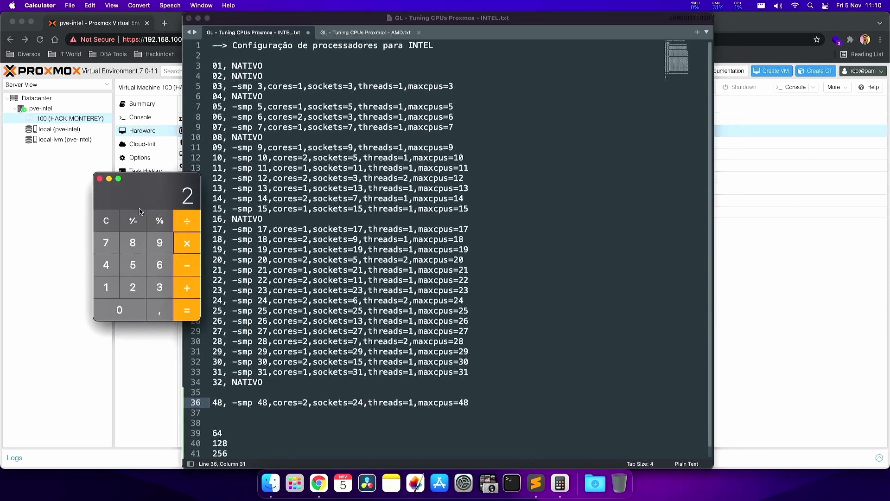
click(325, 424)
drag(479, 406, 210, 403)
click(482, 402)
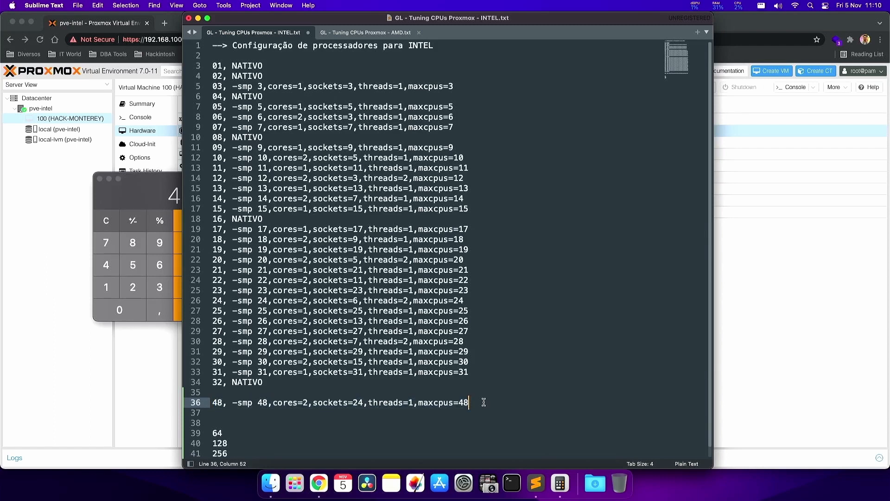
Duplicate the 48-CPU line and set threads to 2 and sockets to 12 in the copy.
key(super+c)
key(super+v)
double_click(412, 413)
text(2)
double_click(357, 413)
text(12)
Multiply the copied line's cores, sockets and threads in Calculator, and compare the two 48-CPU lines in the notes.
click(156, 206)
key(Escape)
text(2*)
text(2)
key(Return)
click(482, 413)
drag(483, 413, 197, 405)
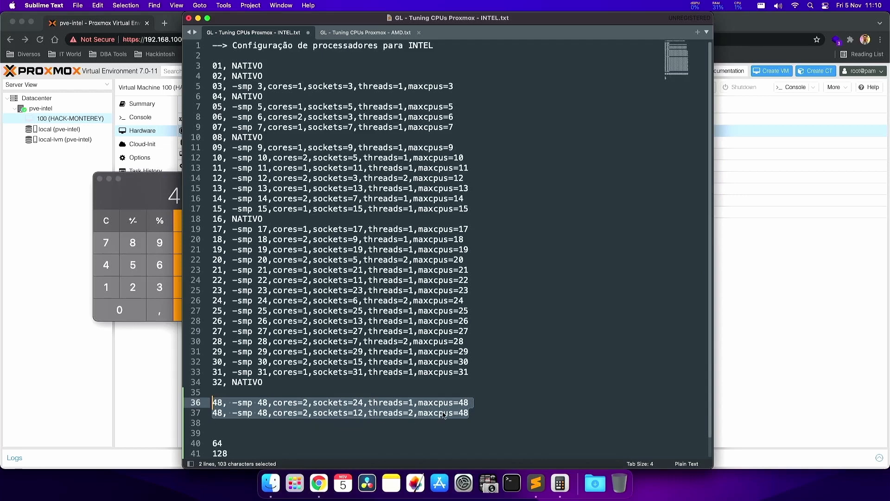
click(392, 408)
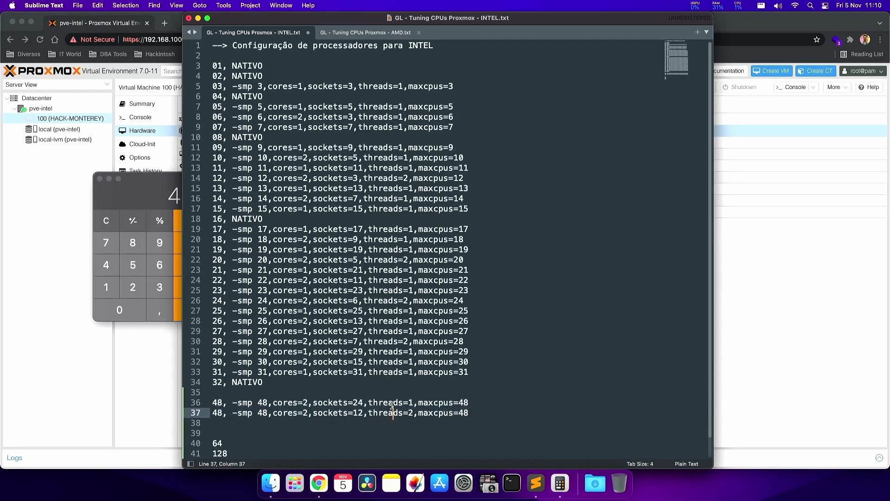
Compare the cores, sockets and threads values across the two 48-CPU lines, and highlight the line with 12 sockets.
double_click(297, 404)
click(291, 413)
click(291, 404)
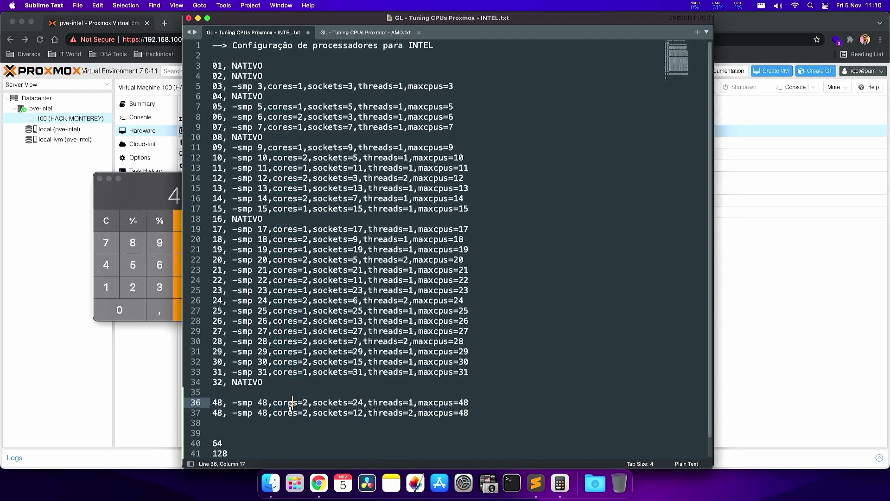
click(383, 412)
click(383, 404)
click(409, 413)
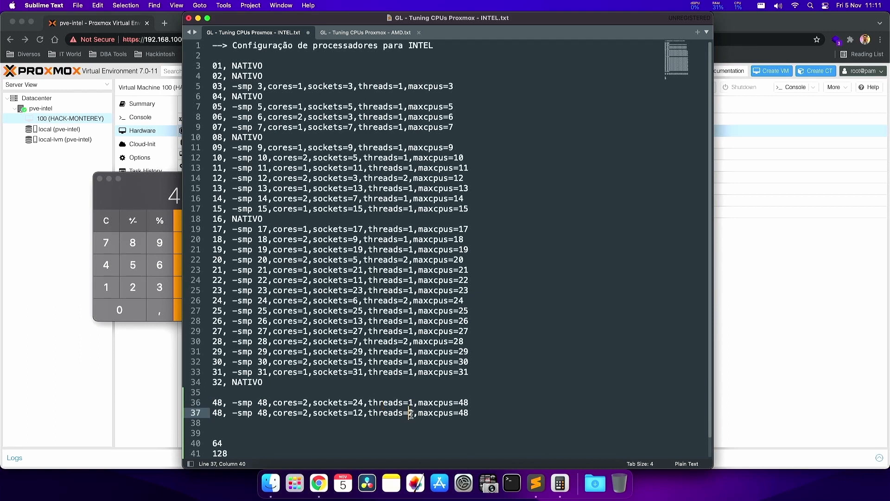
click(343, 403)
drag(469, 412, 201, 412)
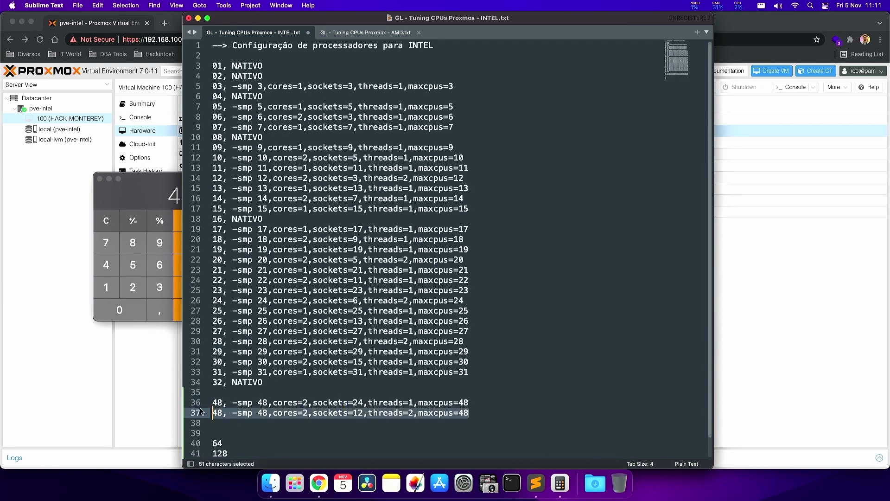
click(727, 311)
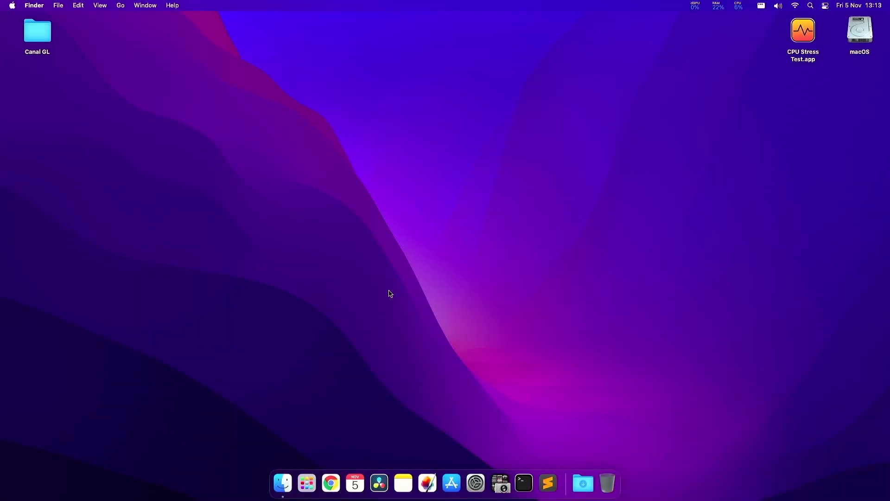
Open the PVE-AMD bookmark in Chrome and log in to Proxmox with the account password.
click(331, 473)
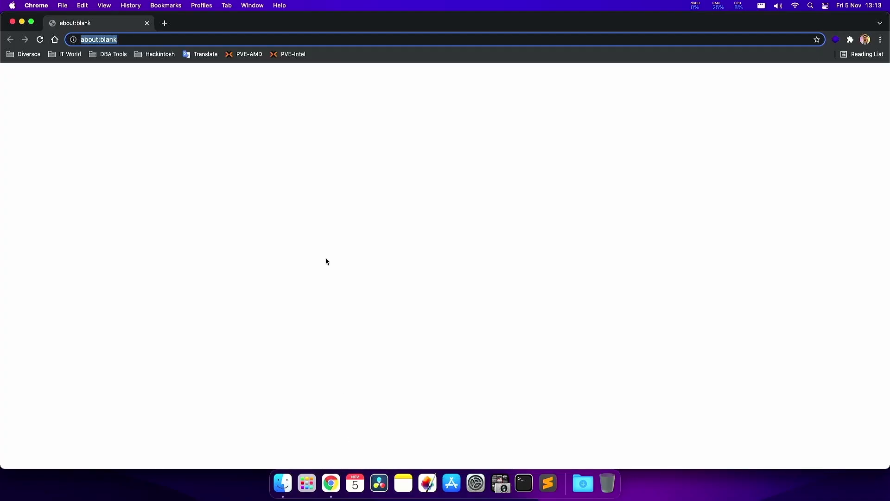
click(251, 55)
text(••••••••)
key(Return)
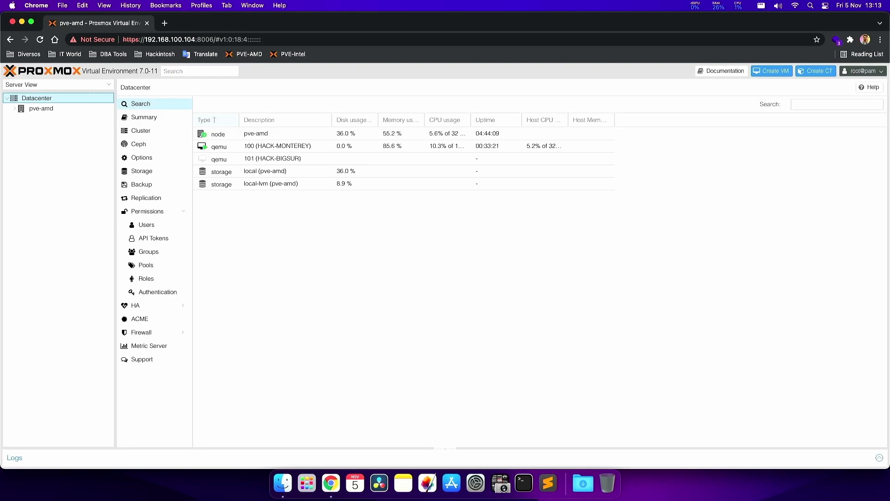
Open the pve-amd node's summary and examine the host's CPU count, processor model and socket details.
click(28, 108)
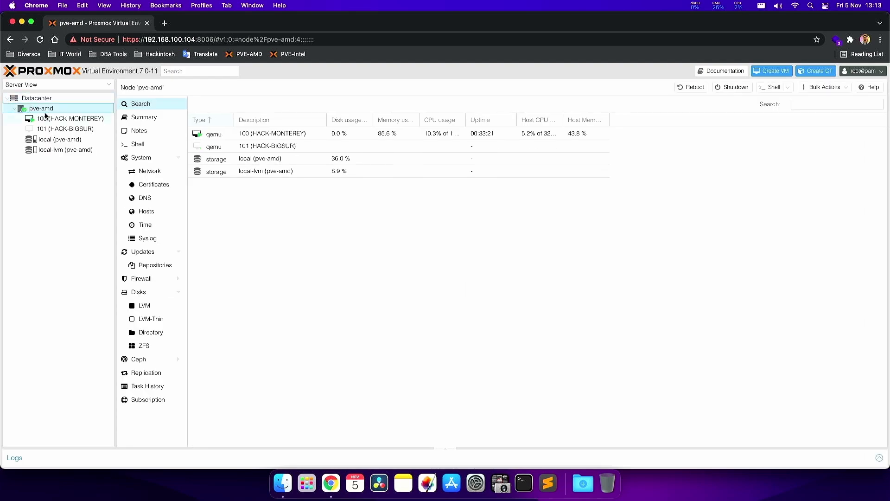
click(140, 118)
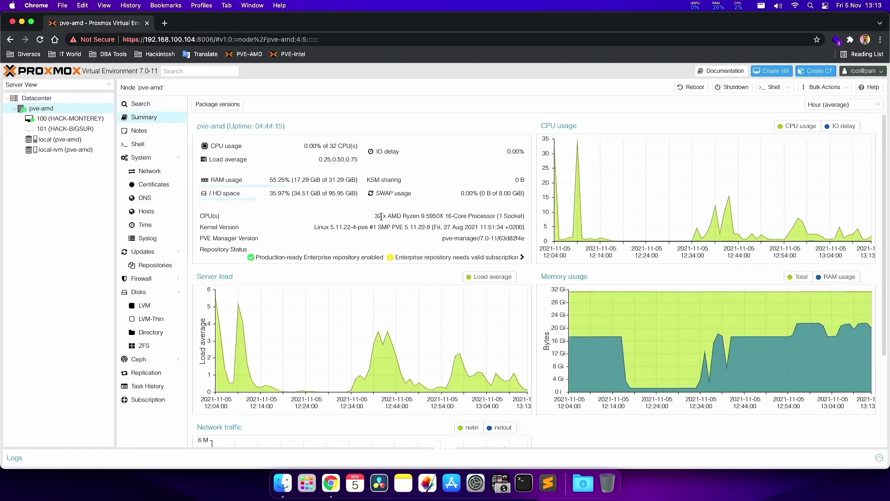
drag(525, 216, 378, 216)
click(448, 216)
drag(445, 215, 463, 215)
click(446, 216)
drag(375, 216, 409, 217)
click(444, 217)
drag(527, 217, 386, 214)
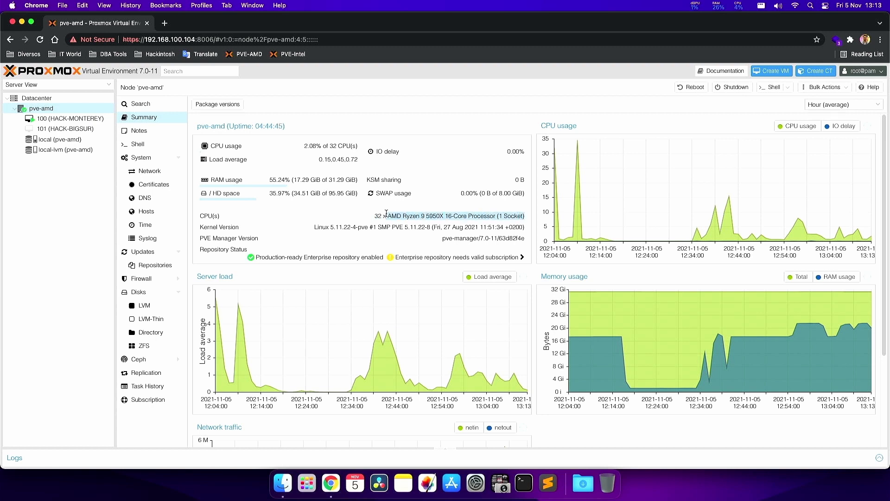
click(383, 214)
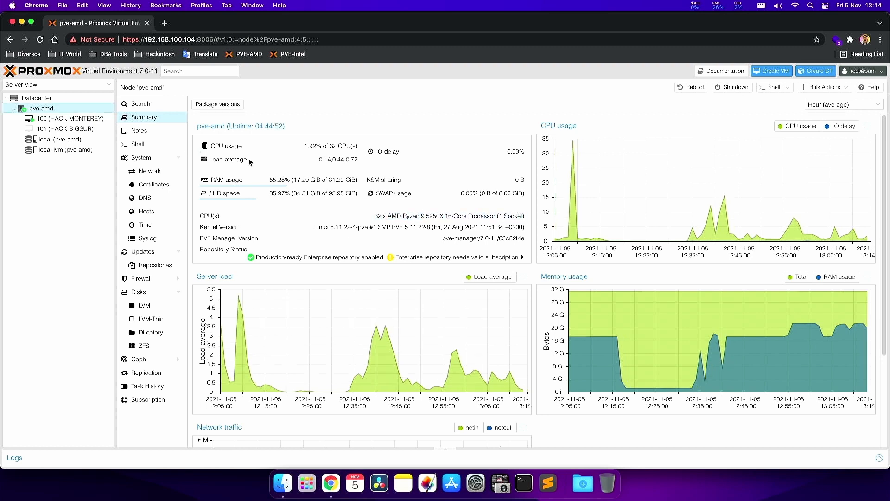
Open the console of VM 100 (HACK-MONTEREY) on the pve-amd node.
click(85, 122)
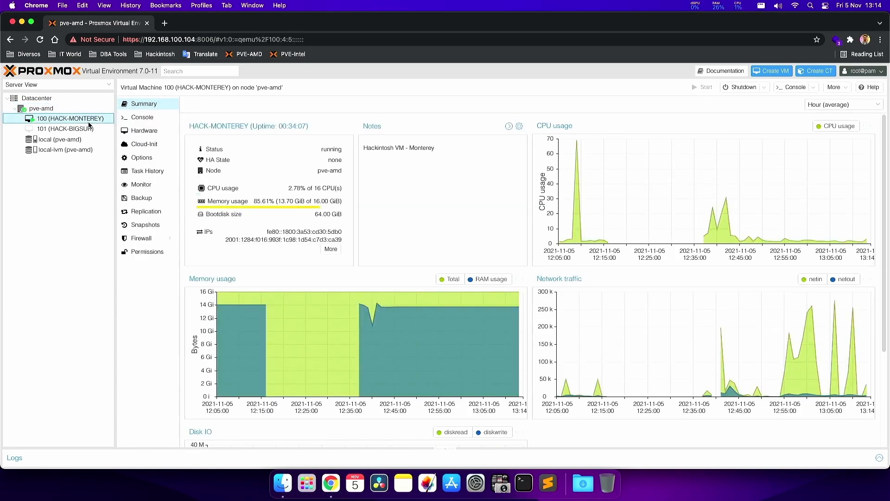
click(139, 118)
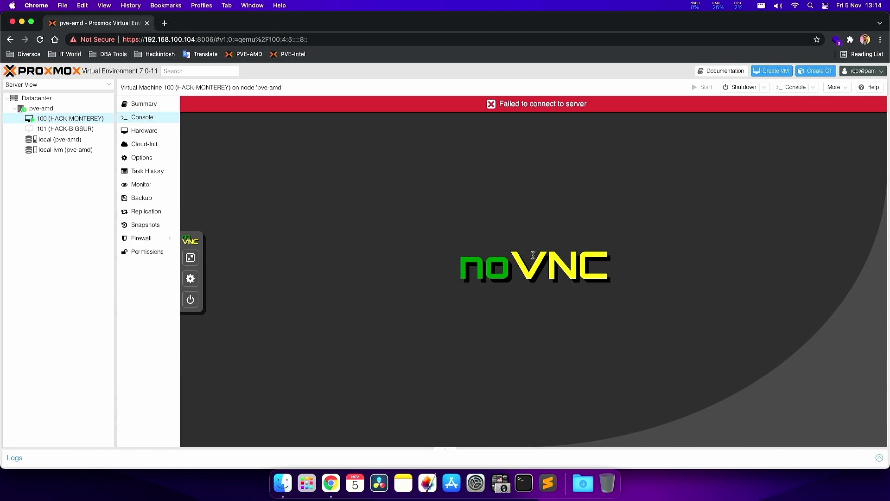
mouse_move(511, 30)
mouse_down()
mouse_move(399, 329)
mouse_move(212, 215)
mouse_move(415, 179)
mouse_move(550, 30)
mouse_move(511, 23)
mouse_up()
Open the processor settings of VM 101 (HACK-BIGSUR) for editing.
click(81, 130)
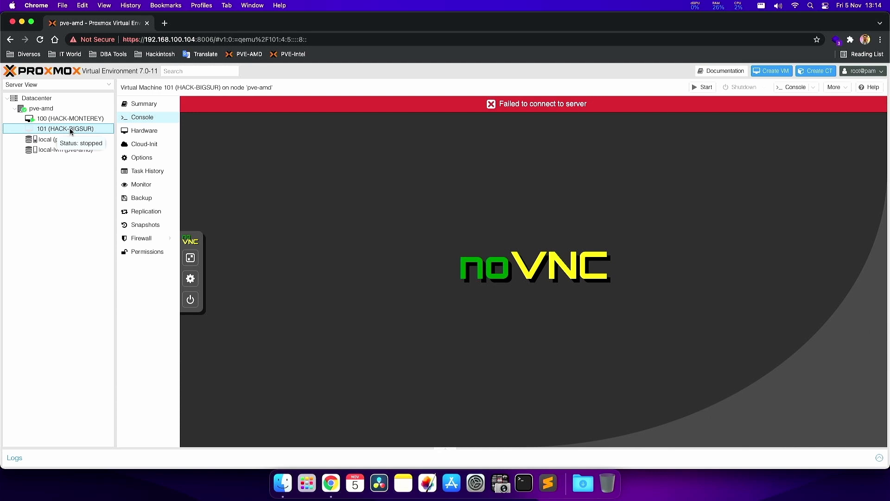
click(139, 131)
click(315, 135)
double_click(291, 134)
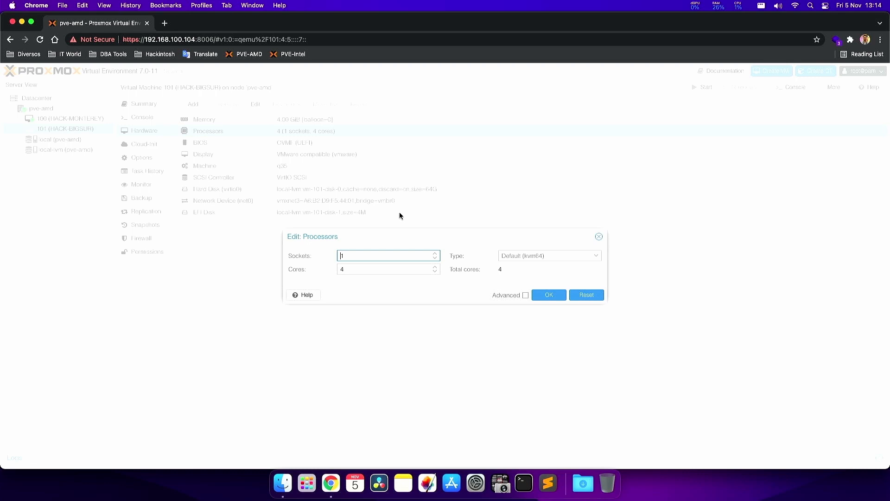
Try core counts of 4, 16 and 32 for VM 101, and discard the processor changes.
click(368, 269)
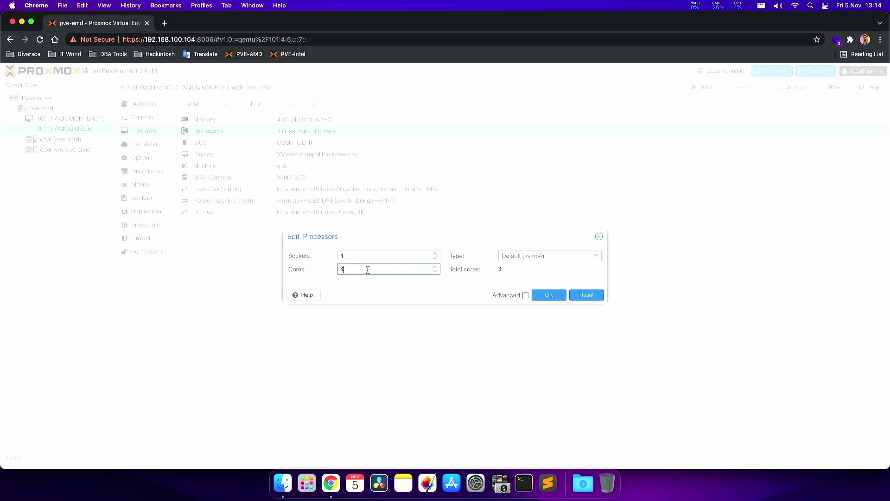
drag(368, 269, 320, 271)
drag(346, 269, 322, 272)
key(BackSpace)
text(4)
key(BackSpace)
text(16)
key(BackSpace)
text(32)
key(BackSpace)
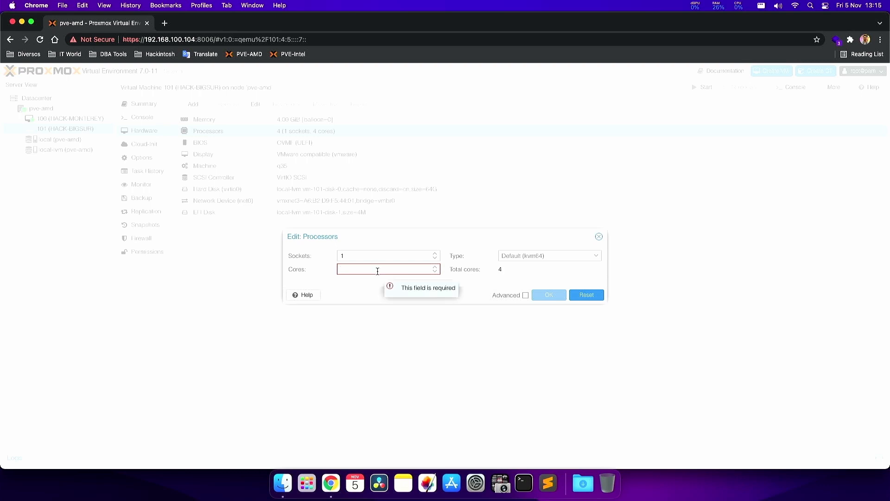
click(599, 236)
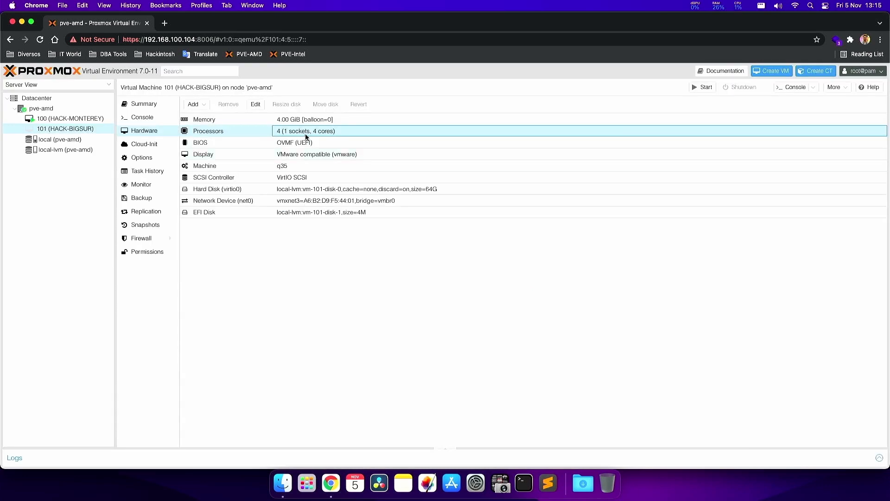
Start VM 101 from its console, and check the guest's CPU model and core count in CPU Stress Test.
click(135, 117)
click(191, 299)
click(255, 246)
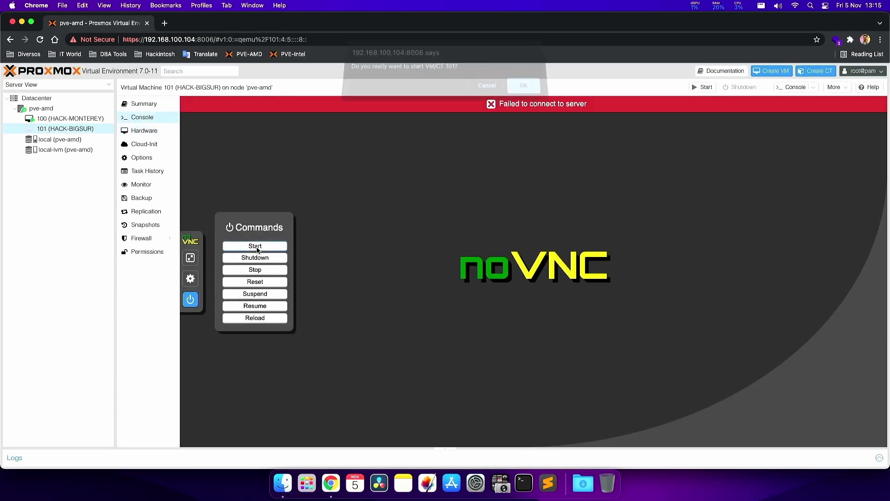
key(Return)
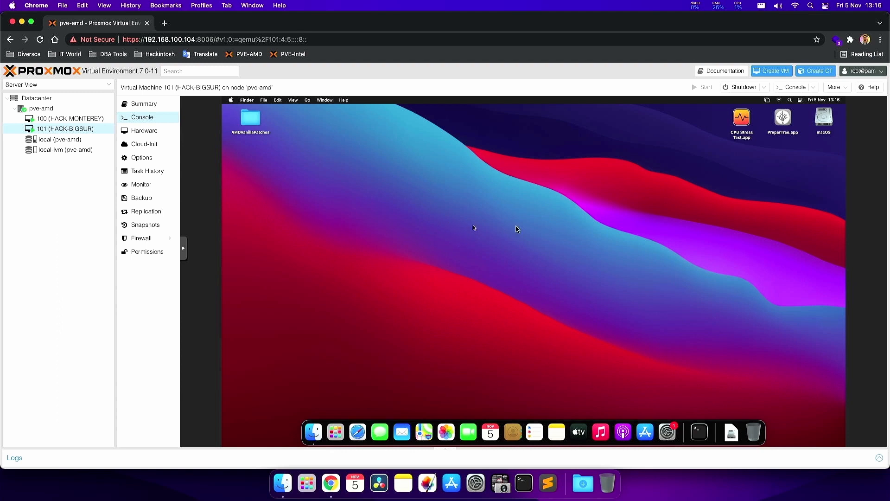
double_click(742, 123)
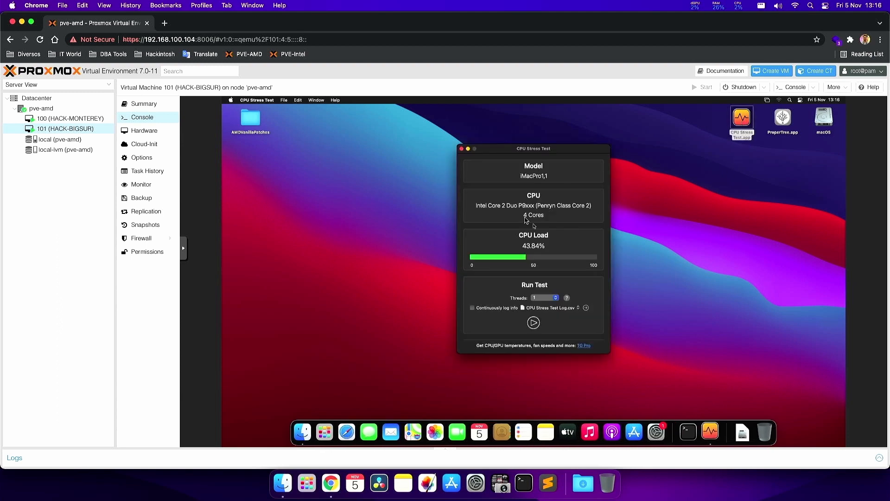
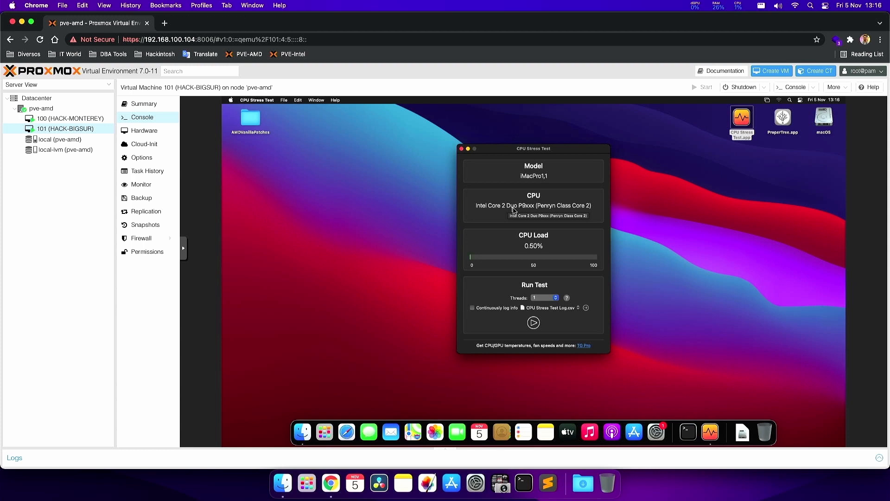
click(462, 150)
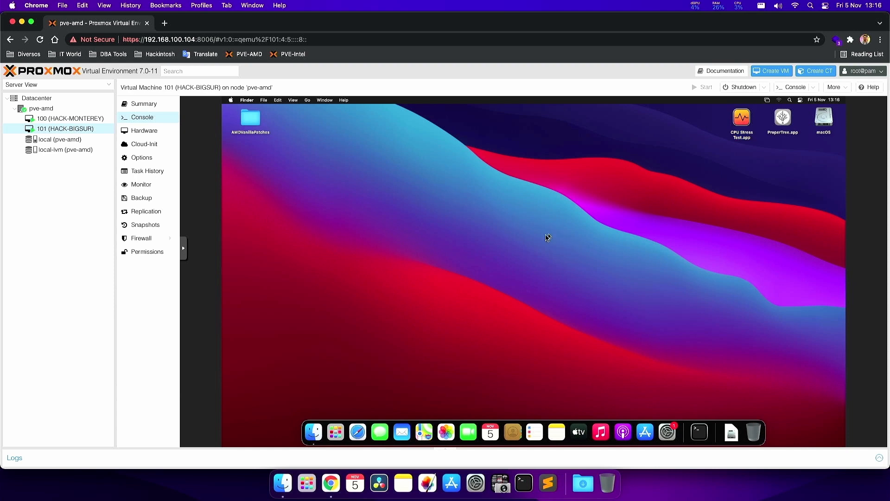
Mount the EFI partition of the guest's macOS disk with MountEFI, authorising it with the account password.
right_click(825, 117)
mouse_move(788, 186)
click(747, 186)
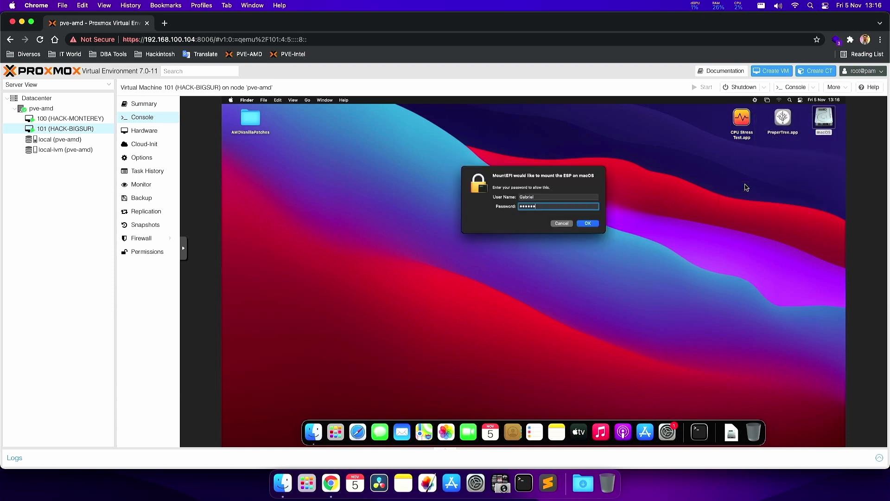
key(Return)
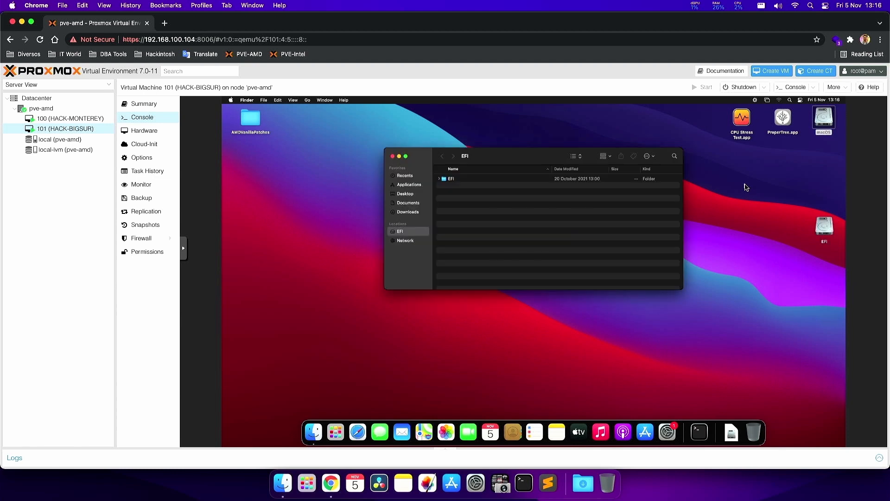
Browse the mounted EFI partition to the EFI/OC folder, and move its window clear of the desktop's AMDVanillaPatches folder.
key(Down)
key(Down)
key(super+Down)
key(Down)
key(Down)
key(Down)
key(Down)
drag(514, 162, 637, 264)
Open the AMDVanillaPatches folder from the guest's desktop, and place its window apart from the OC folder window.
click(247, 120)
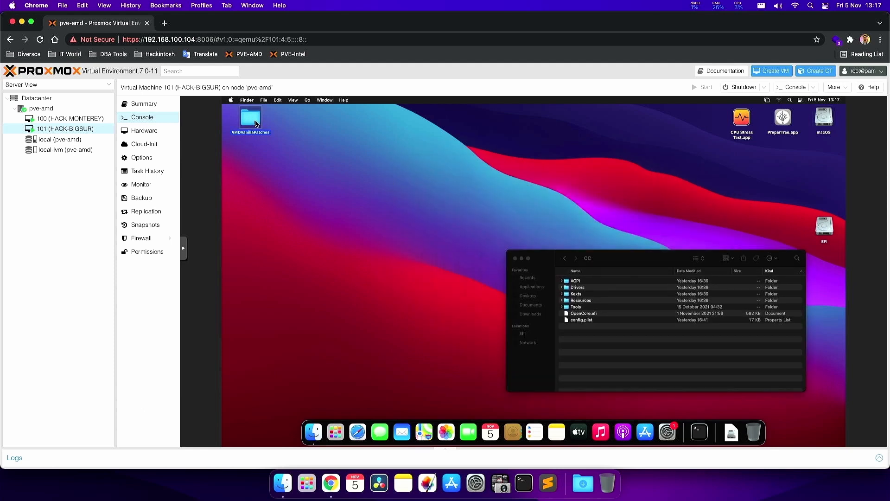
double_click(254, 125)
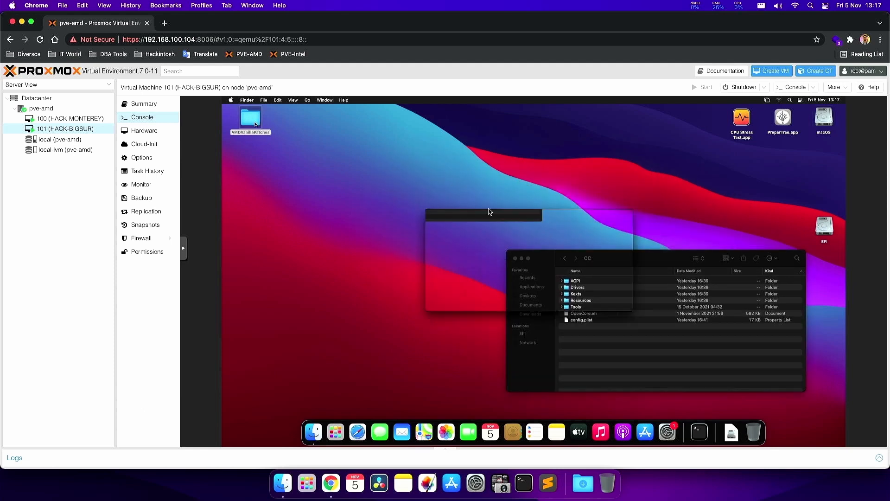
drag(614, 254, 332, 116)
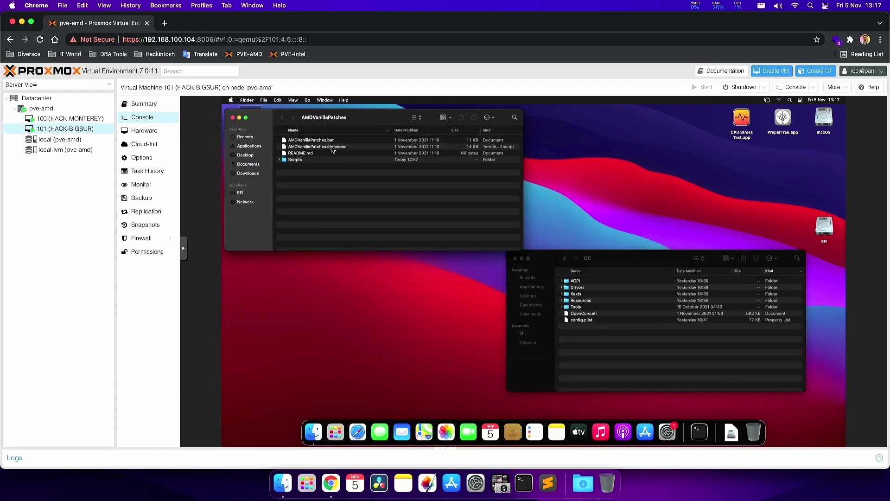
click(784, 124)
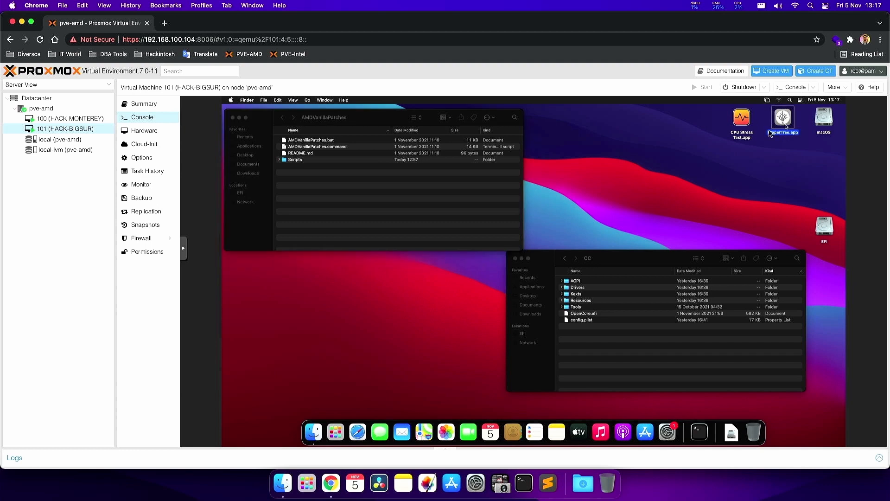
click(370, 185)
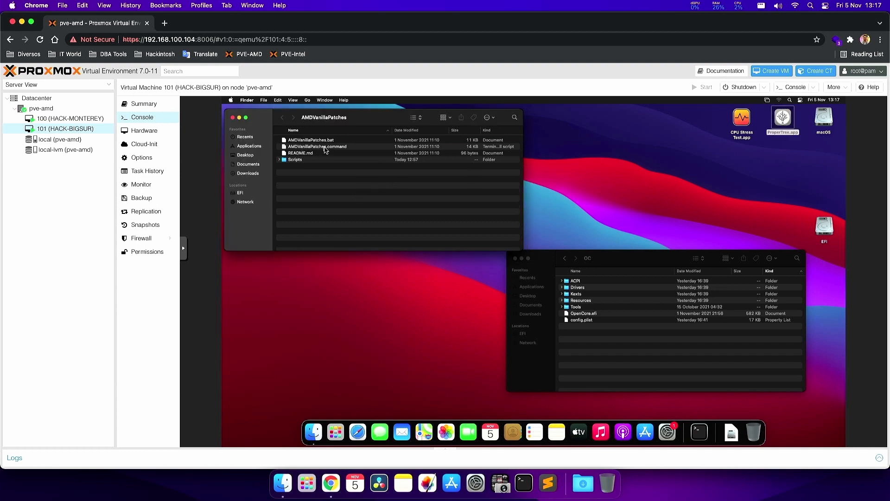
Run AMDVanillaPatches.command and install or update the vanilla patches with option 1.
double_click(326, 150)
drag(332, 122, 349, 218)
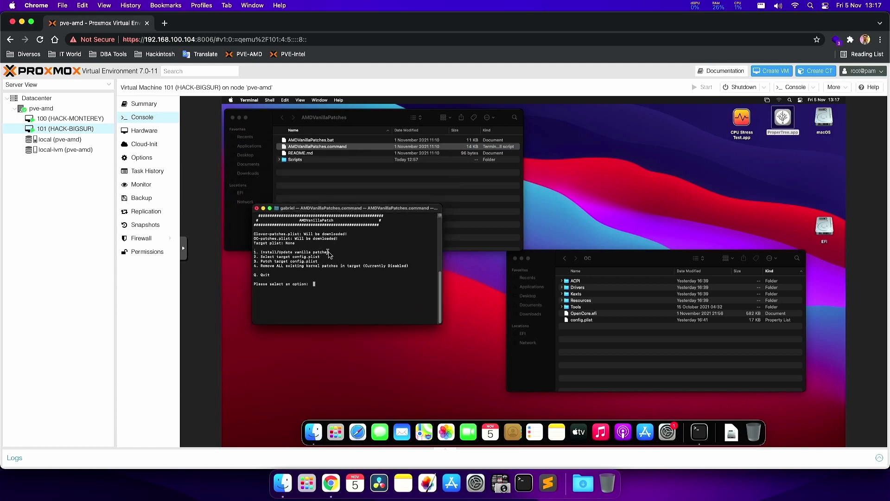
text(1)
key(Return)
Select /Volumes/EFI/EFI/OC/config.plist as the patch target with option 2, and highlight the option that removes all existing kernel patches.
drag(266, 261, 314, 259)
text(2)
key(Return)
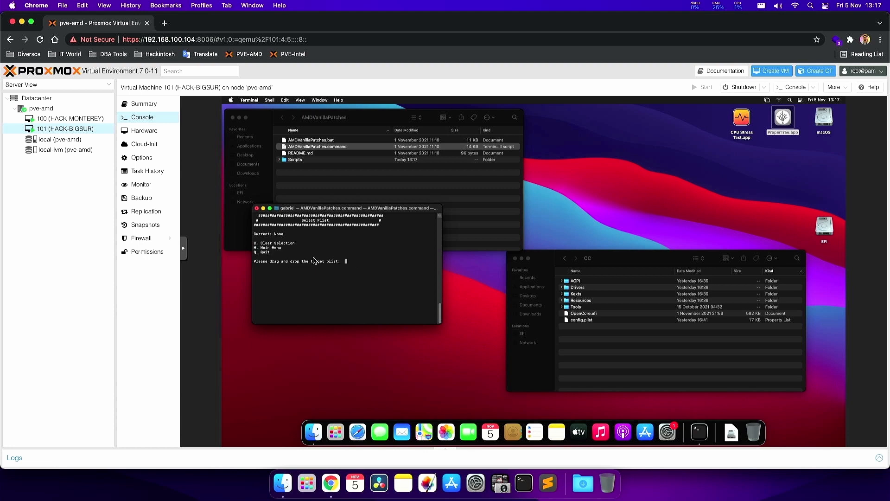
click(582, 320)
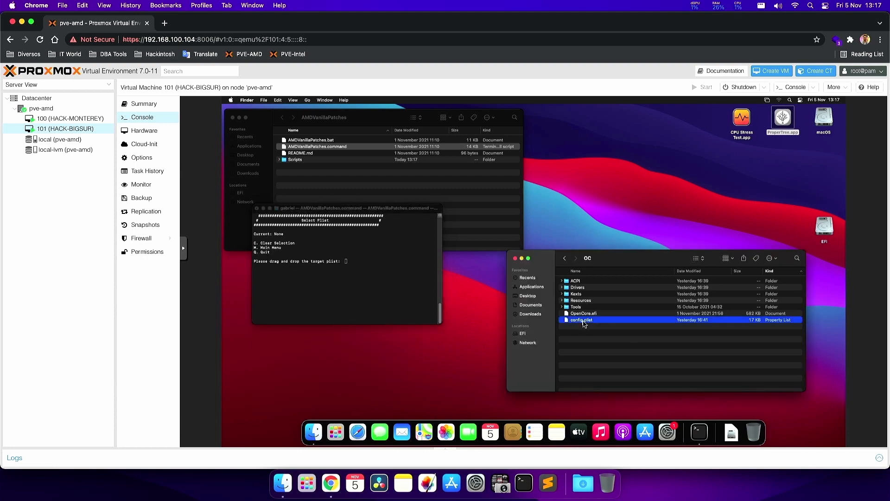
drag(584, 323, 387, 295)
click(387, 296)
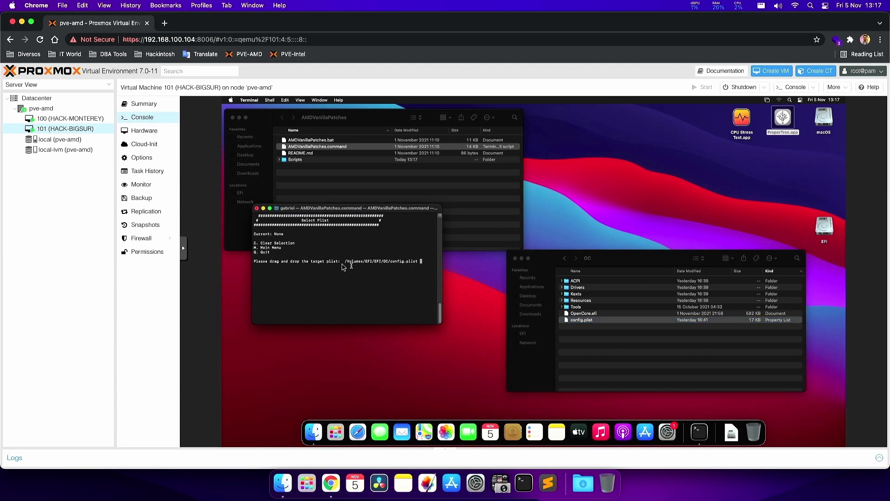
key(Return)
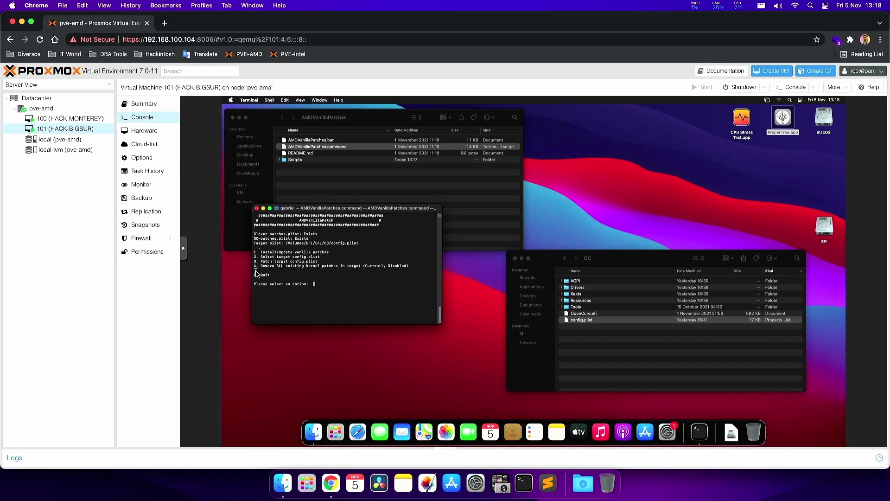
drag(256, 268, 323, 271)
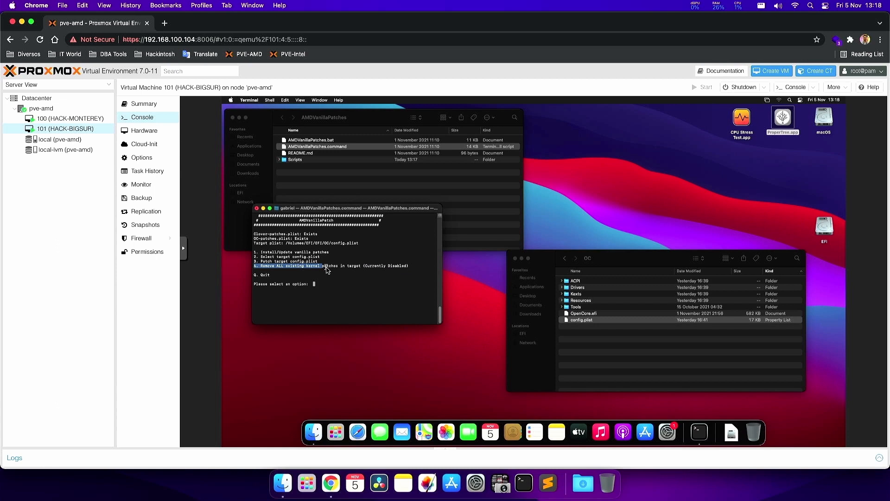
Enable removal of all existing kernel patches in the target with option 4 of the AMDVanillaPatch script.
click(327, 270)
drag(363, 269, 402, 269)
click(394, 273)
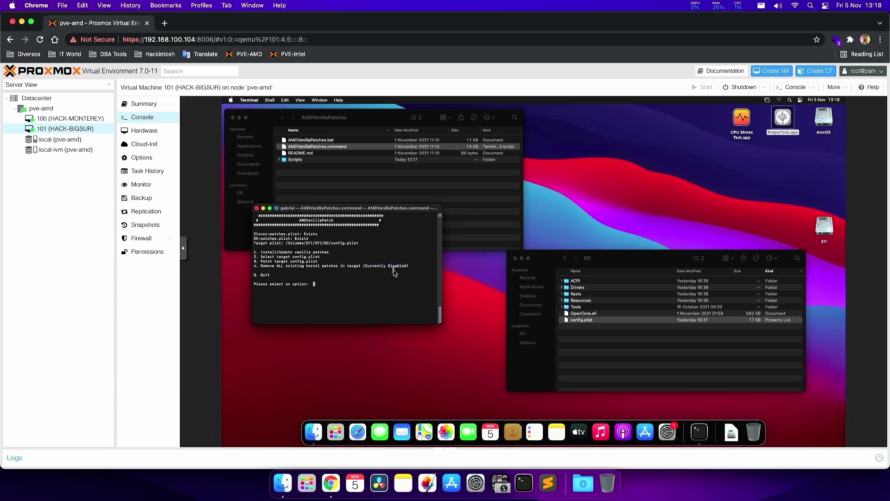
text(4)
key(Return)
Patch the target config.plist with option 3, entering 6 as the number of CPU cores, and return to the script's main menu.
drag(254, 261, 313, 263)
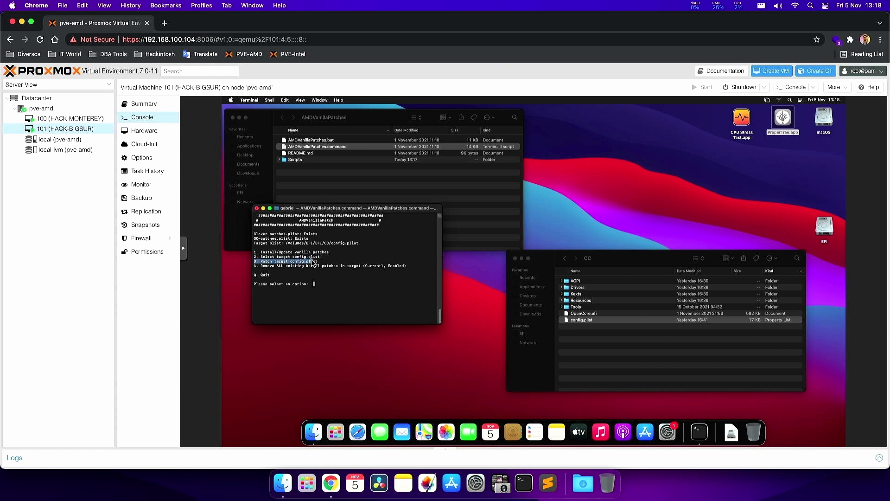
click(313, 263)
text(3)
key(Return)
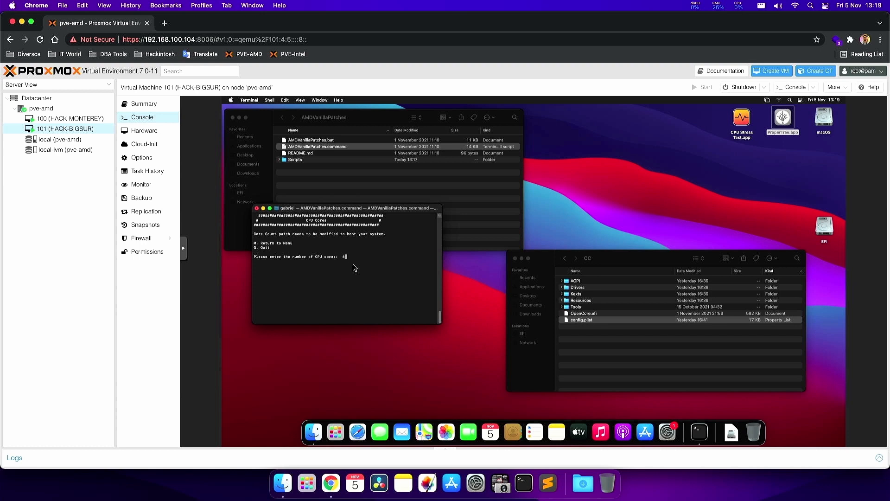
text(6)
key(Return)
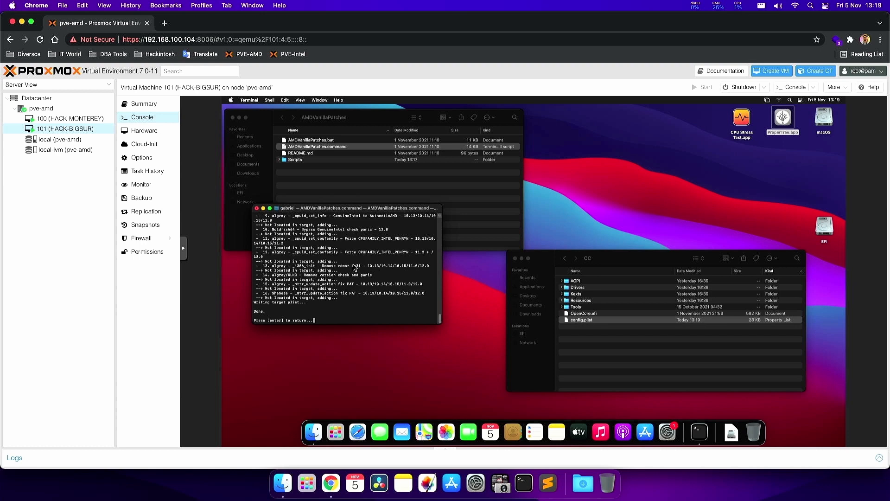
mouse_move(442, 320)
mouse_down()
mouse_move(442, 304)
mouse_move(442, 321)
mouse_up()
key(Return)
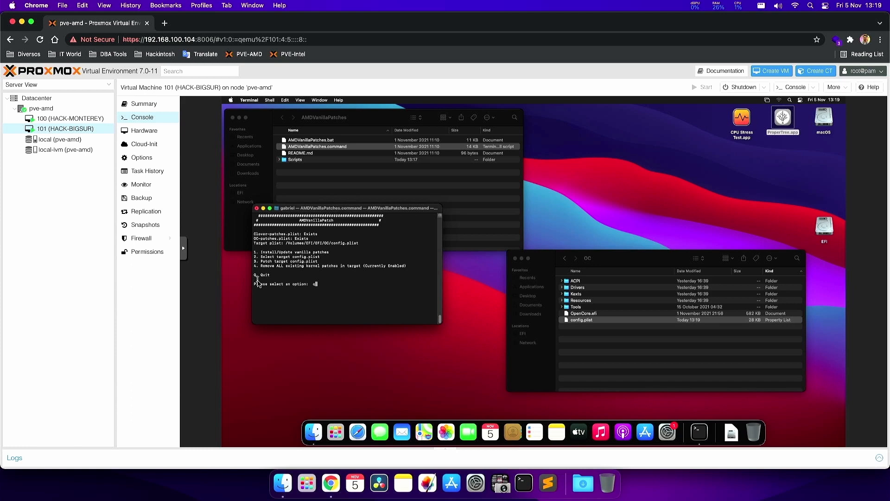
Quit the AMDVanillaPatch script and the guest's Terminal.
text(q)
key(Return)
click(249, 100)
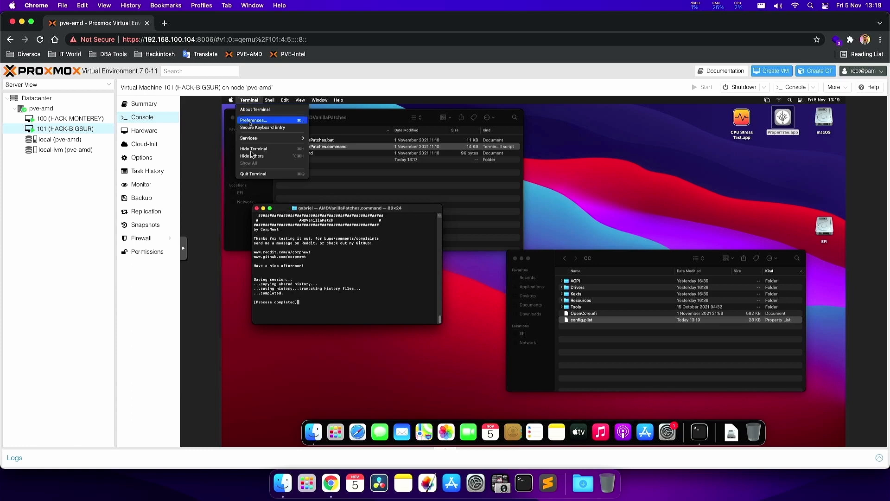
click(254, 175)
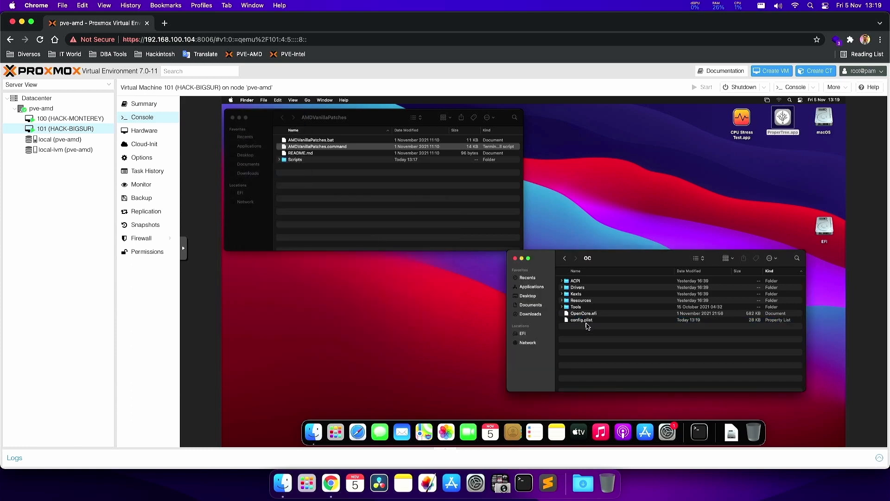
Close the OC and AMDVanillaPatches folder windows and shut down the Big Sur guest.
click(516, 260)
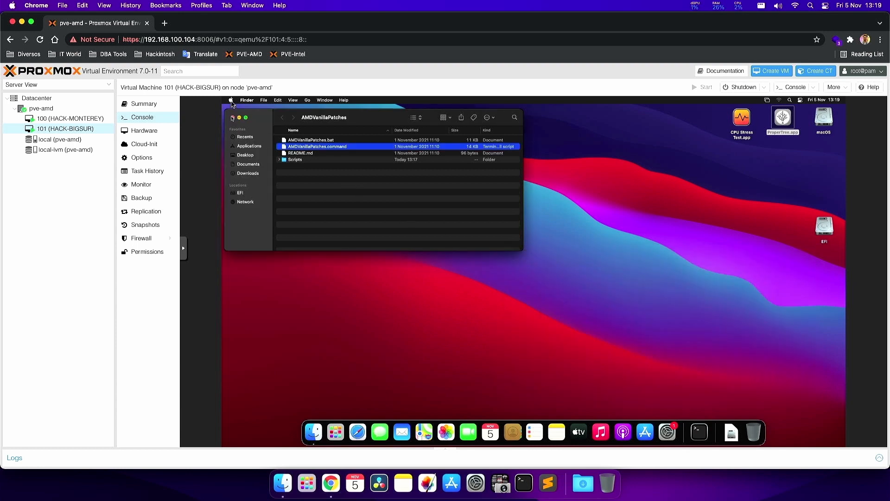
click(233, 117)
click(230, 99)
click(279, 176)
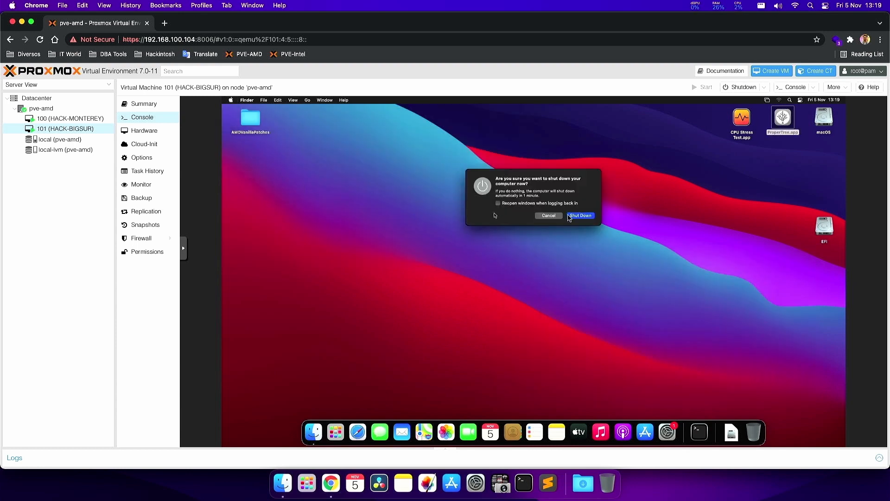
click(582, 215)
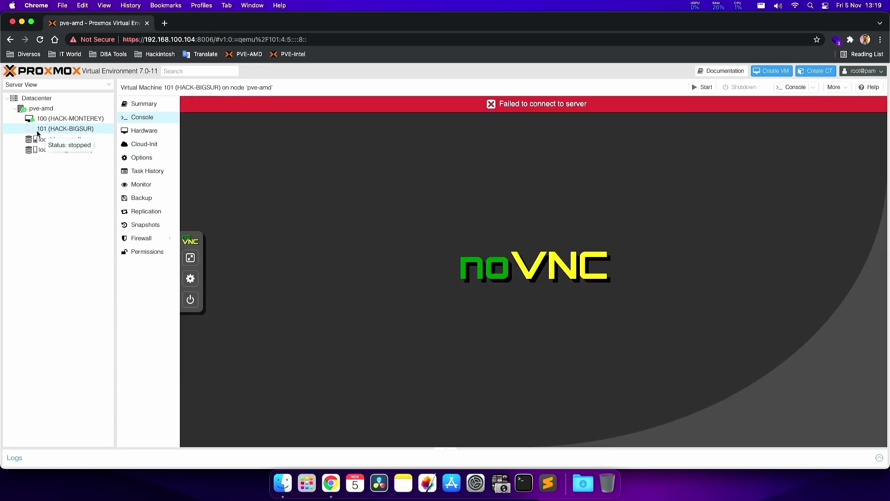
Set the processor cores of VM 101 (HACK-BIGSUR) to 6 in its hardware settings.
click(146, 132)
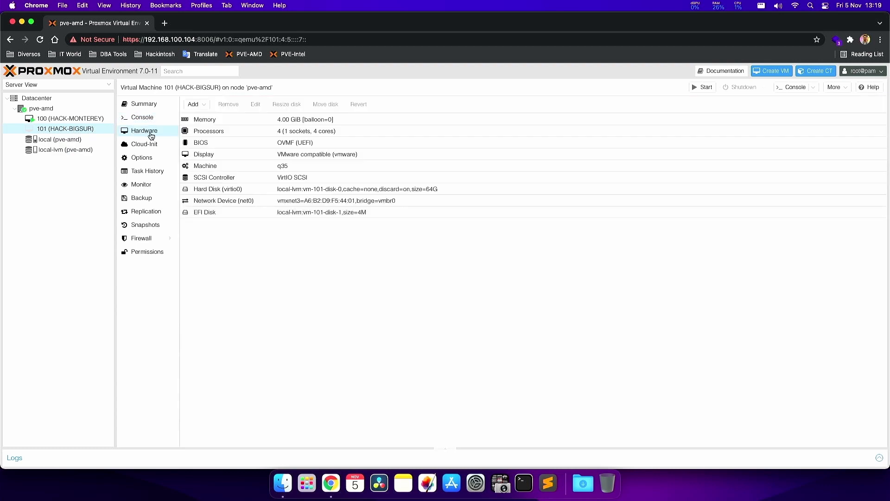
double_click(326, 133)
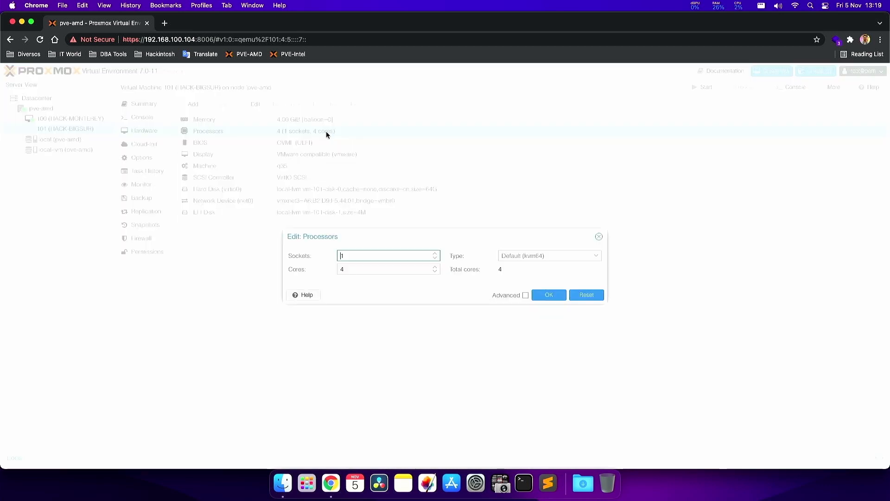
key(Tab)
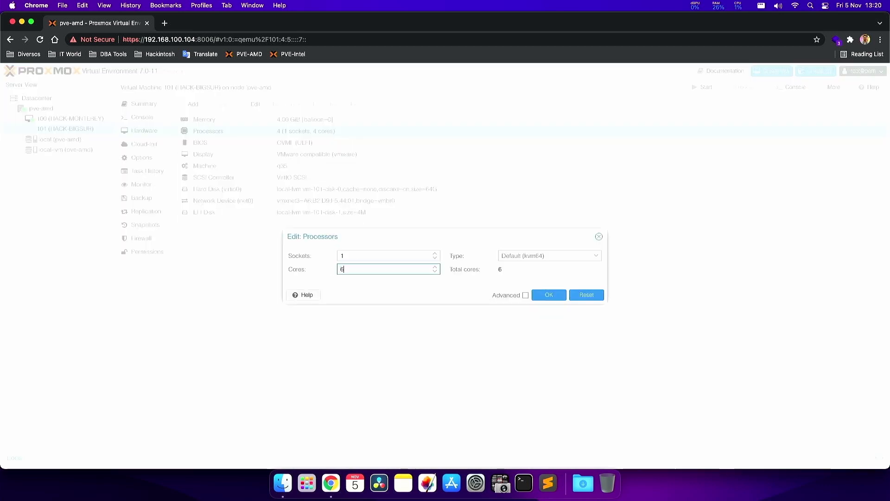
text(6)
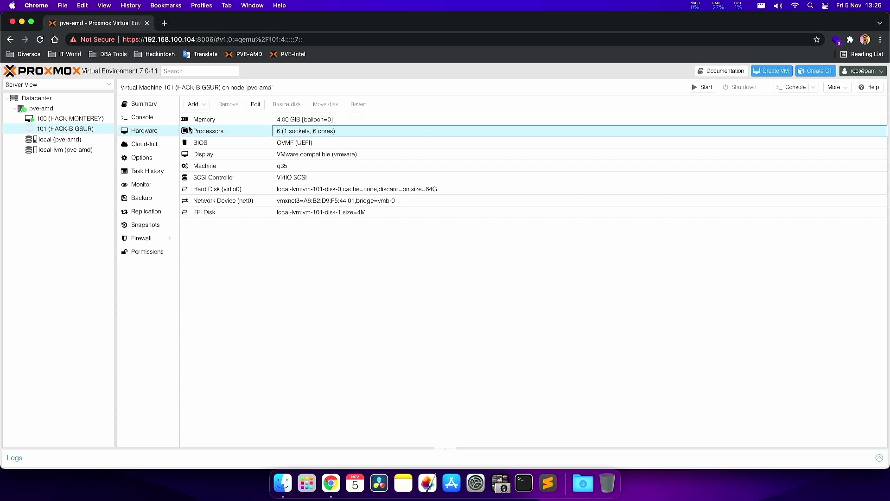
Open a shell on the pve-amd node, change to /etc/pve/qemu-server and list its configuration files.
click(48, 111)
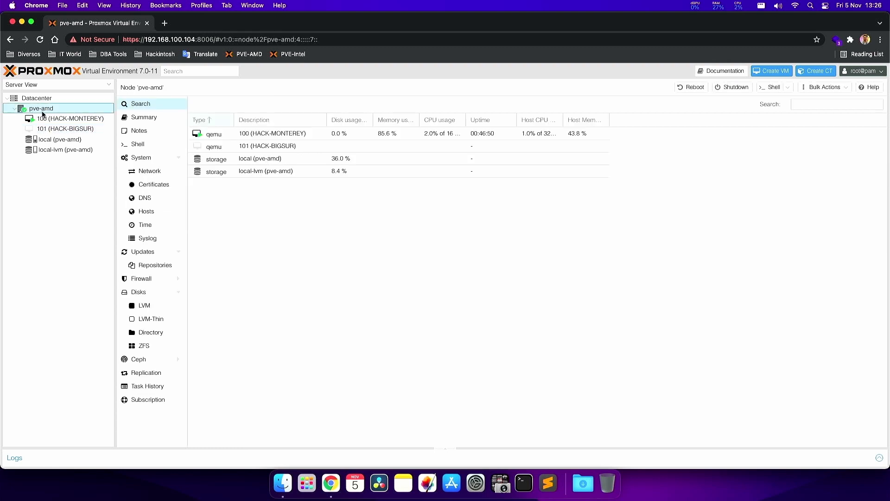
click(135, 146)
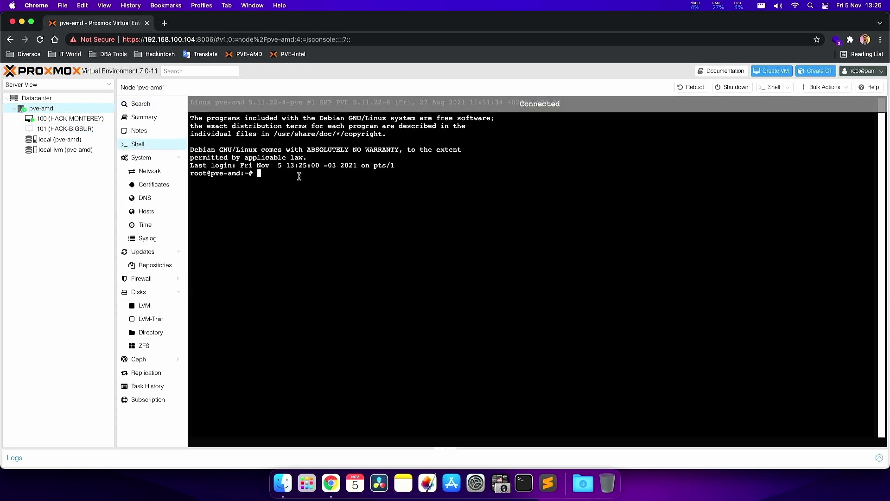
text(cd /etc/pve/)
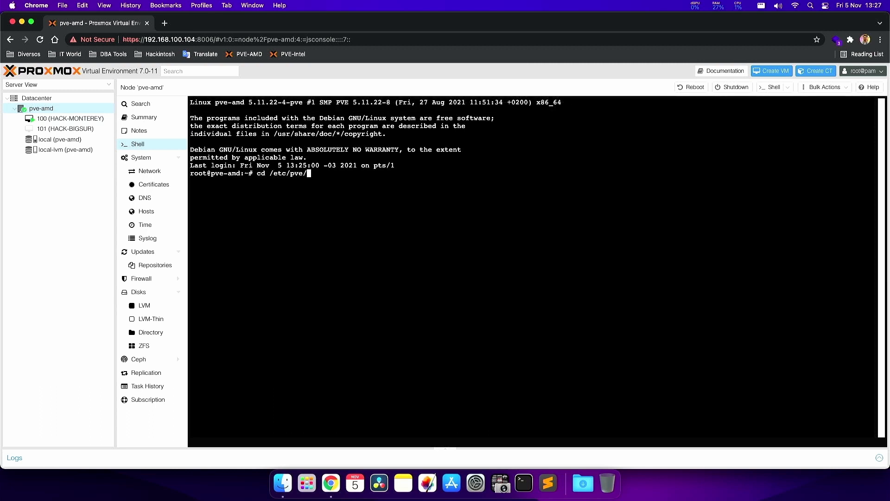
text(qemu-server)
key(Return)
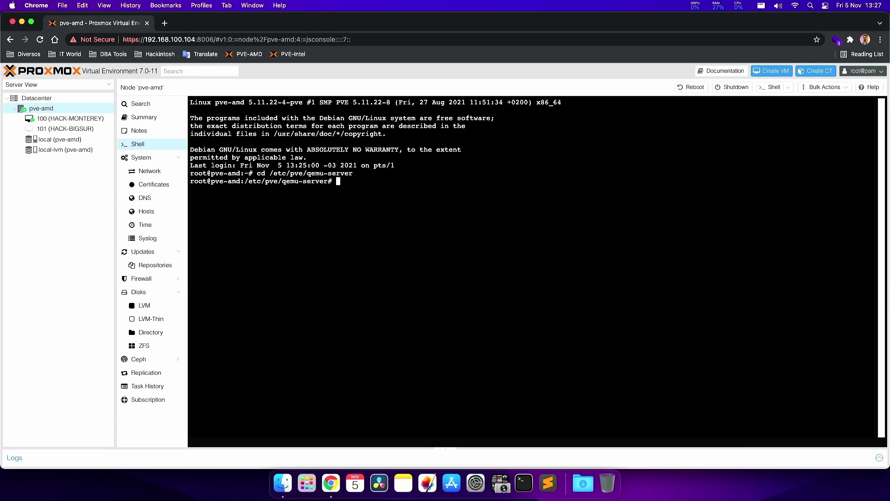
text(ls)
key(Return)
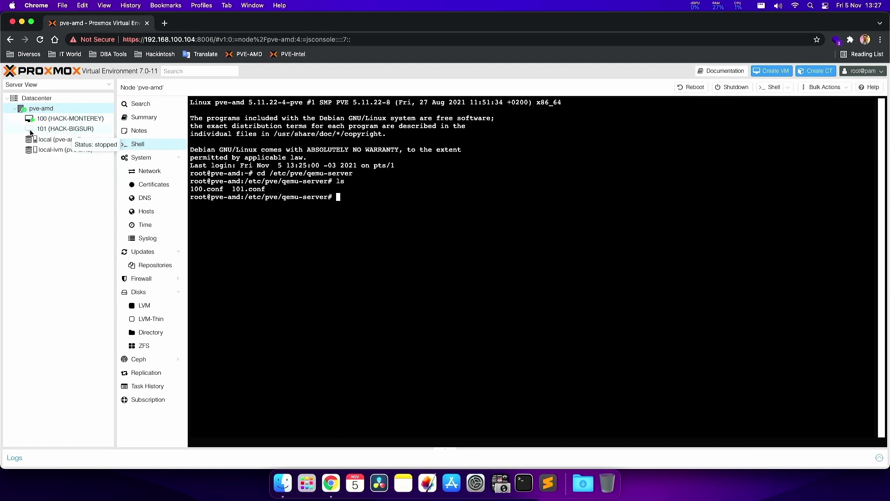
Open 101.conf, the Big Sur VM's configuration file, in vi.
text(vi 101)
key(Tab)
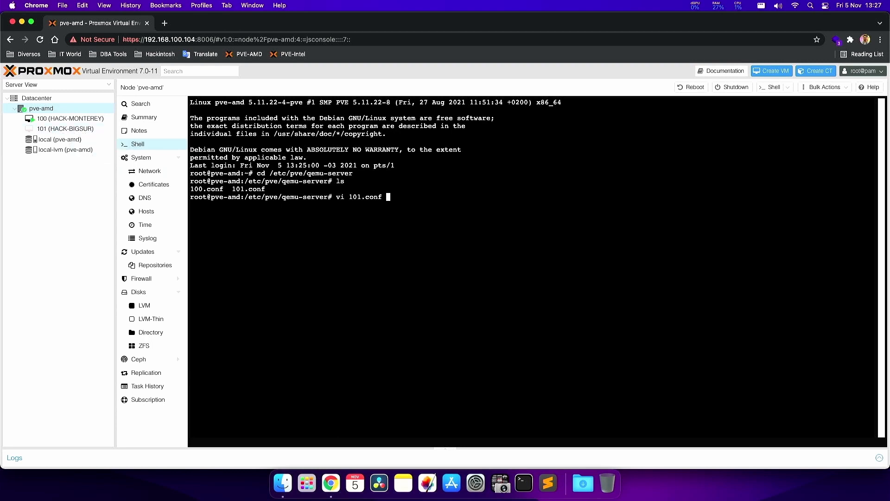
key(Return)
Delete the Penryn CPU model and all its flags after -cpu in the args line of 101.conf.
key(Down)
key(Down)
key(Right)
key(Right)
key(Right)
key(Right)
key(Right)
key(Right)
key(Right)
key(Right)
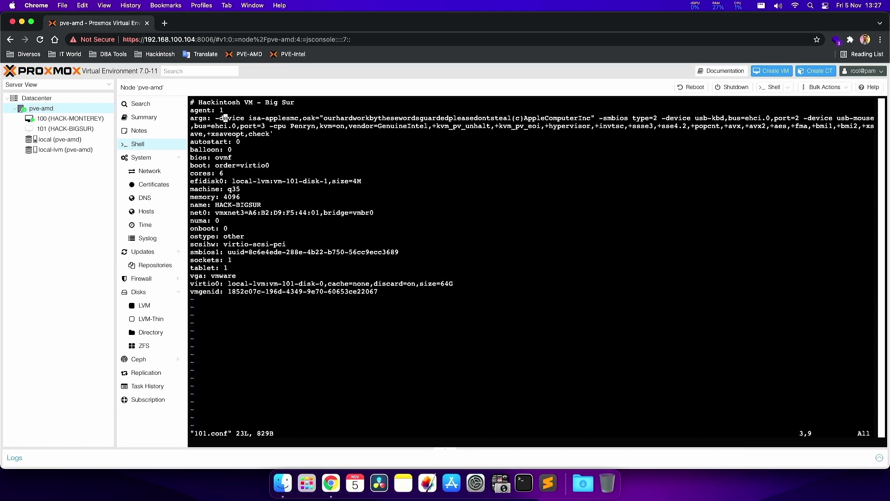
key(Right)
key(Right)
key(Right)
key(Right)
key(Right)
key(Right)
key(Right)
key(Right)
key(Right)
drag(291, 128, 301, 128)
key(Right)
key(Right)
key(Right)
key(Right)
key(Right)
key(Right)
key(Right)
key(Right)
key(Right)
key(Right)
key(Right)
key(Right)
key(Right)
key(Right)
key(Right)
key(Right)
key(Right)
key(Right)
key(Right)
key(Right)
key(Right)
key(Right)
key(Right)
key(Right)
key(Right)
key(Right)
key(Right)
key(Right)
key(Right)
key(Right)
key(Right)
key(Right)
key(Right)
key(Right)
key(Right)
key(Right)
key(Right)
key(Right)
key(Right)
key(Right)
key(Right)
key(Right)
key(Right)
key(Right)
key(Right)
key(Right)
key(Right)
key(Right)
key(Right)
key(Right)
key(Right)
key(Right)
key(Right)
key(Right)
key(Right)
key(Right)
key(Right)
key(Right)
key(Right)
key(Right)
key(w)
key(w)
key(w)
key(w)
key(w)
key(w)
key(w)
key(w)
key(w)
key(w)
key(w)
key(w)
key(w)
key(w)
key(w)
key(w)
key(w)
key(w)
key(w)
key(w)
key(w)
key(w)
key(w)
key(w)
key(w)
key(w)
key(w)
key(w)
key(w)
key(w)
key(w)
key(w)
key(w)
key(w)
key(w)
key(w)
key(w)
key(w)
key(w)
key(w)
key(w)
key(w)
key(shift+d)
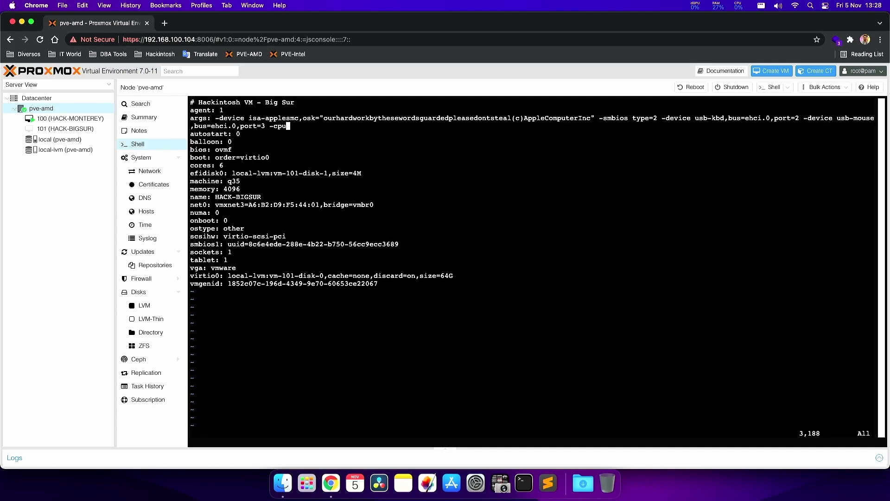
Set the -cpu argument in 101.conf to host, then save the file and quit vi.
key(i)
text(host)
key(Escape)
text(:wq!)
key(Return)
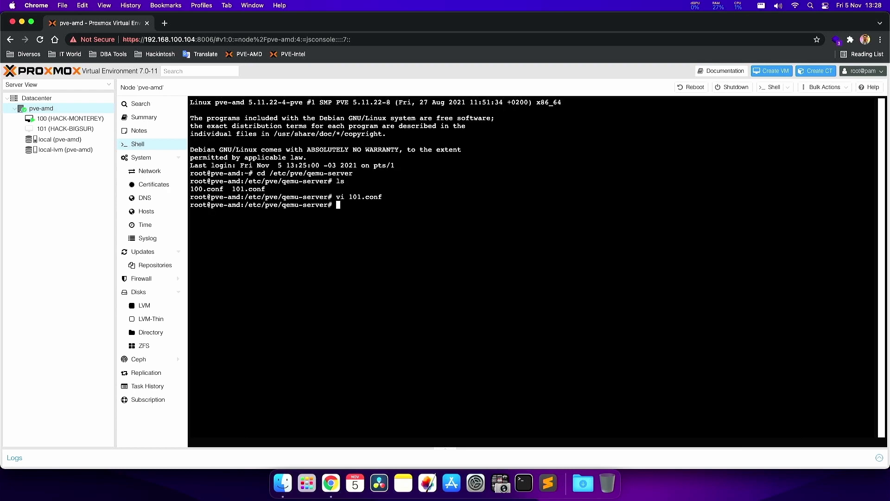
Print 101.conf in the shell and check the -cpu argument at the end of its args line.
text(cat 101)
key(Tab)
key(Return)
drag(271, 236, 307, 236)
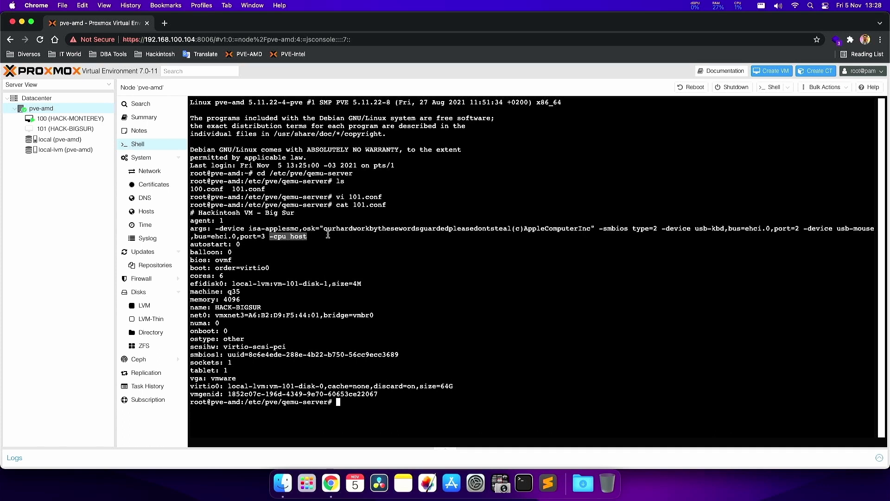
click(291, 237)
drag(275, 237, 307, 236)
Start VM 101 (HACK-BIGSUR) from its console and boot it to the macOS desktop.
click(88, 129)
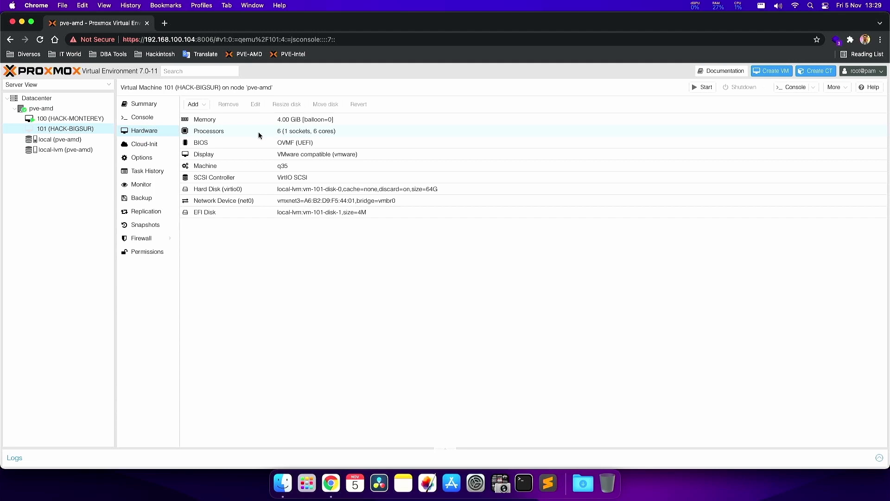
click(159, 120)
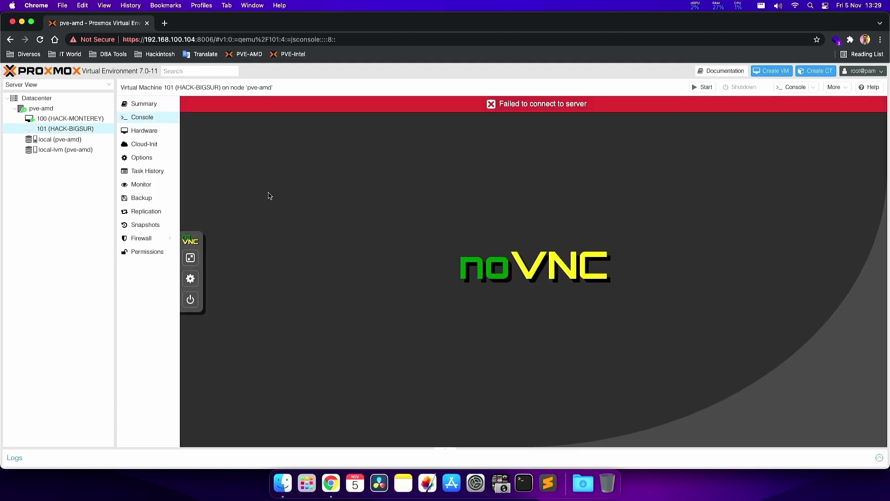
click(191, 299)
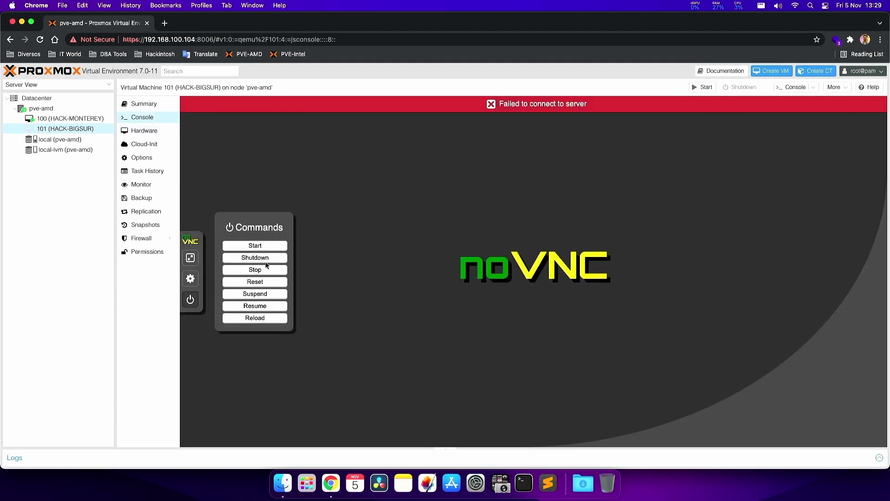
click(263, 250)
click(530, 96)
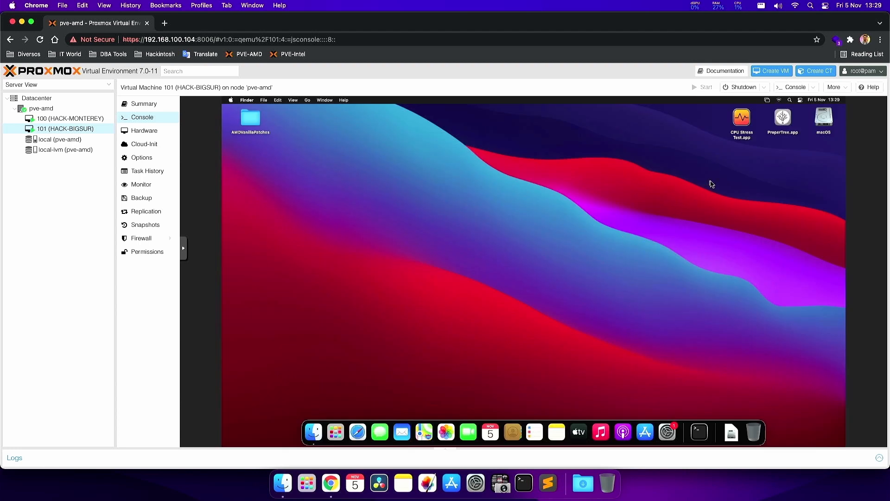
Launch CPU Stress Test on the Big Sur desktop and run the test with 32 threads.
click(741, 121)
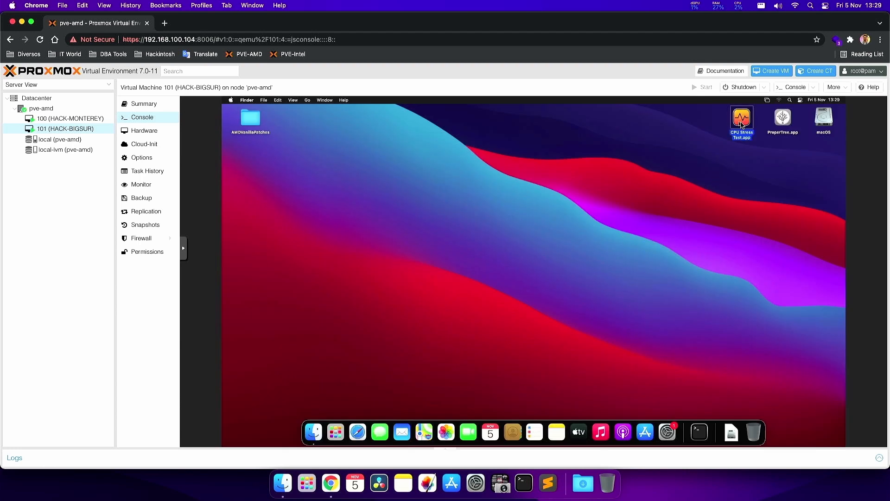
double_click(741, 122)
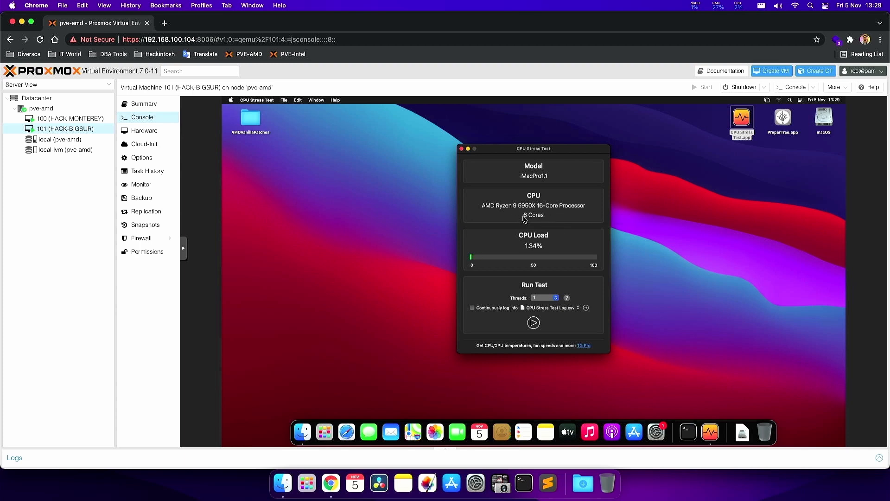
click(552, 298)
click(542, 363)
click(534, 322)
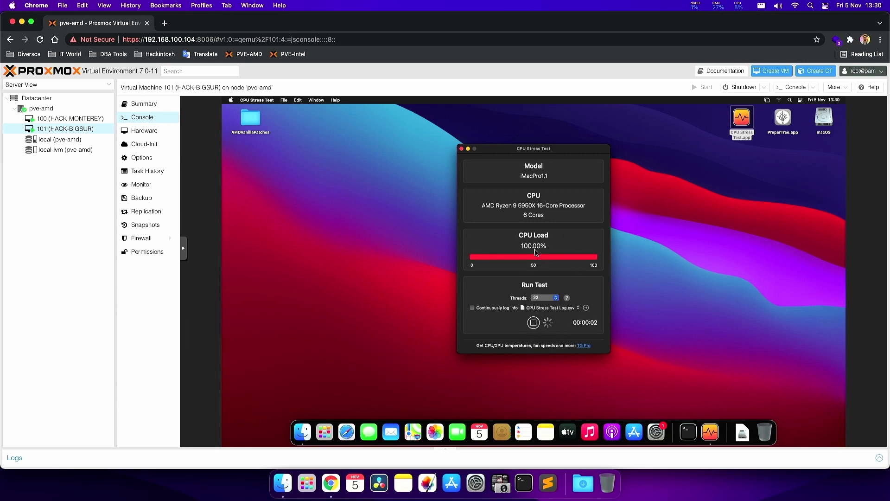
Examine the CPU usage in the pve-amd node's summary and calculate 20% of 32 in Calculator.
click(44, 112)
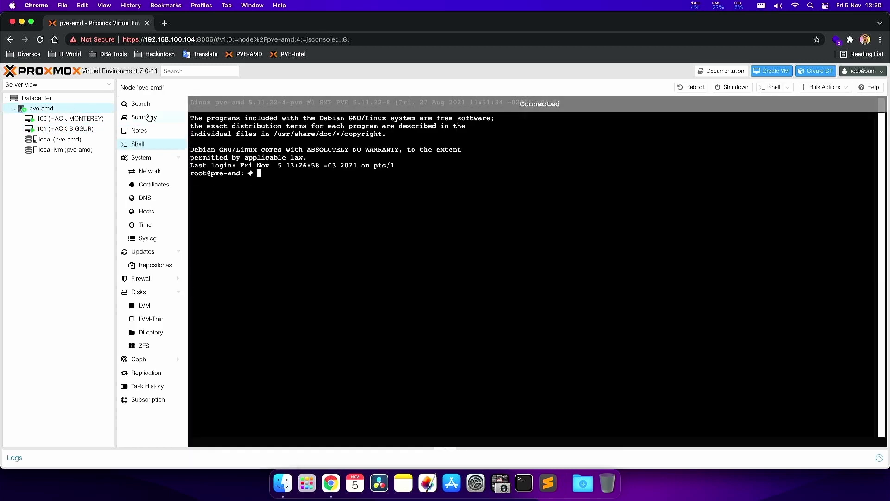
click(146, 116)
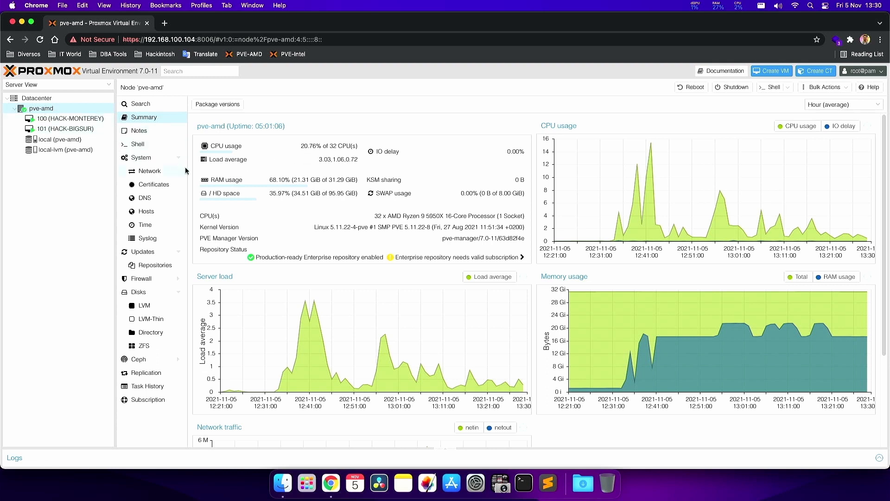
text(32)
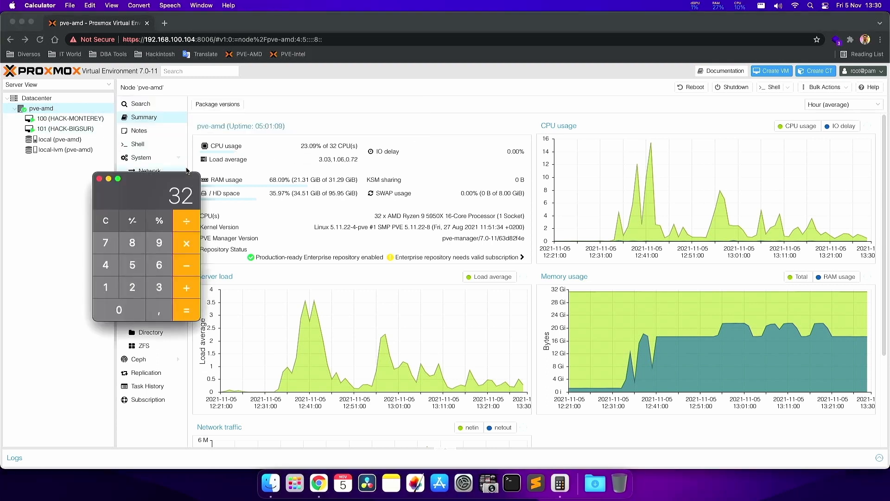
text(-20%)
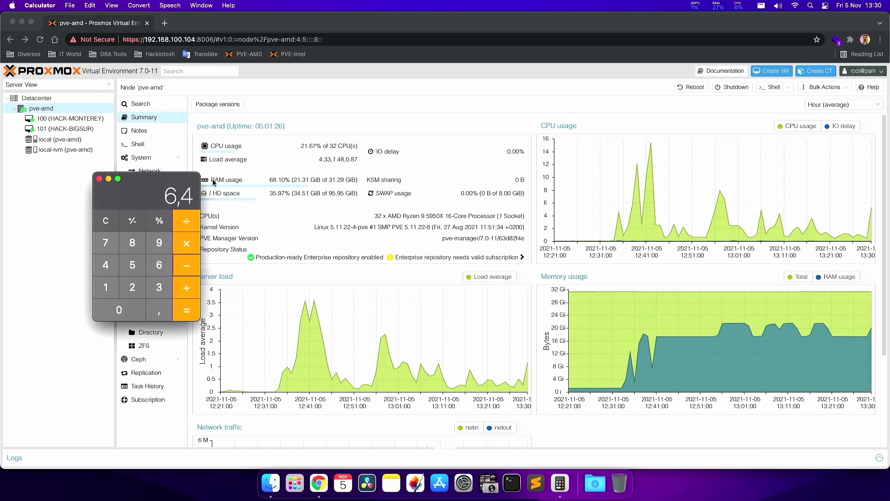
key(super+q)
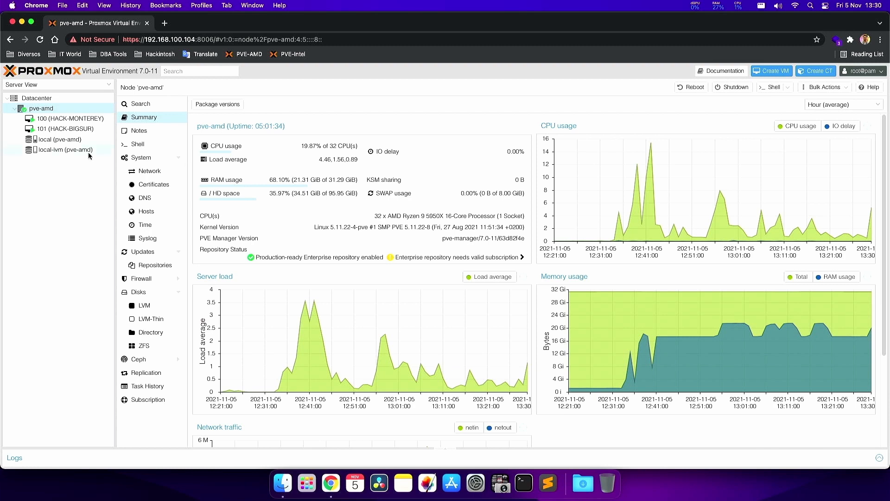
Return to VM 101's console, stop the running stress test and quit CPU Stress Test.
click(74, 129)
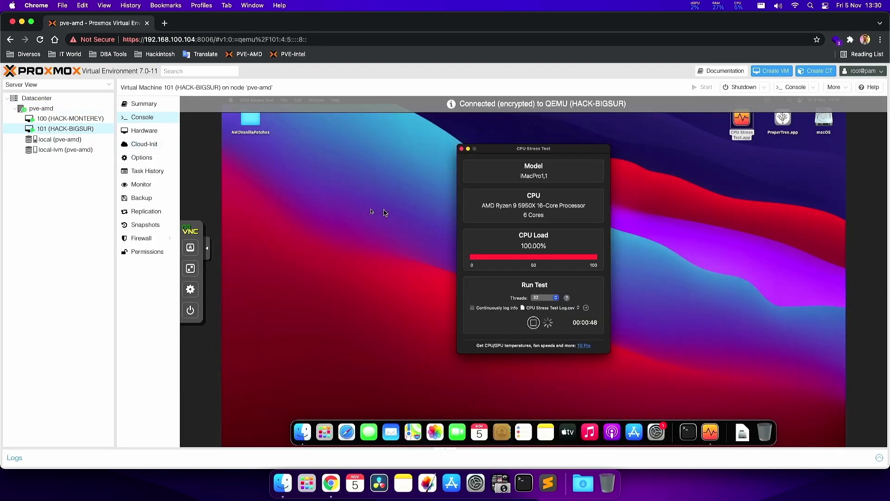
click(533, 322)
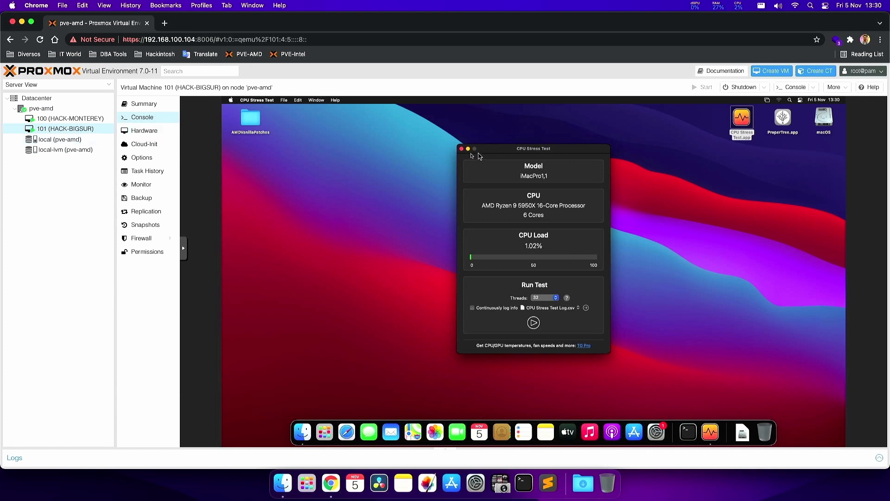
key(super+q)
Review the socket and core settings of VM 101's processors, then close the dialog without changes.
click(147, 132)
click(226, 132)
double_click(283, 133)
click(336, 269)
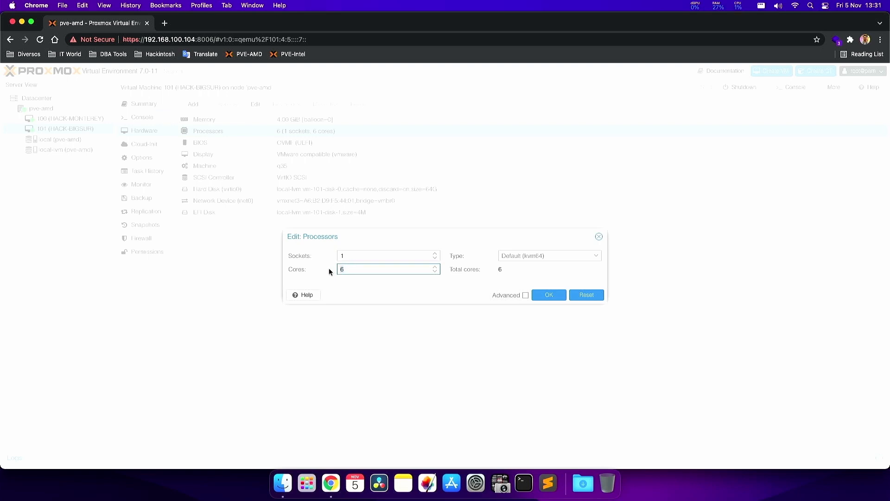
click(599, 237)
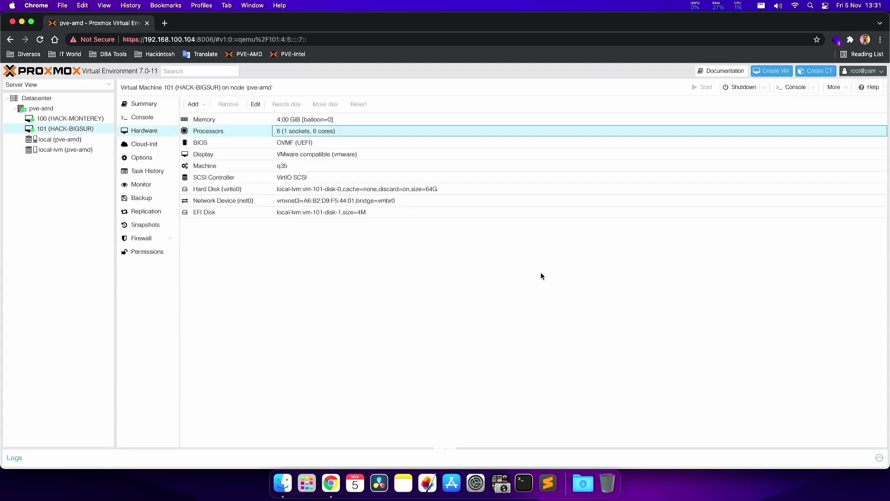
Open a shell on the pve-amd node.
click(42, 108)
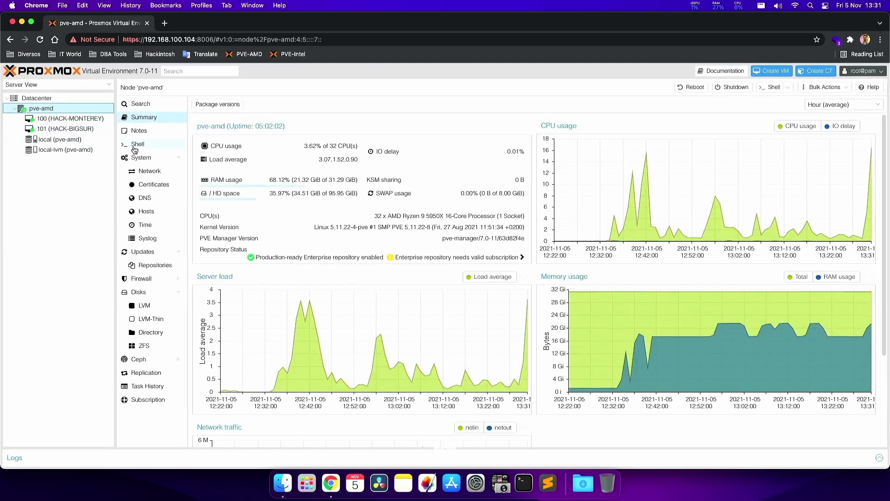
click(138, 144)
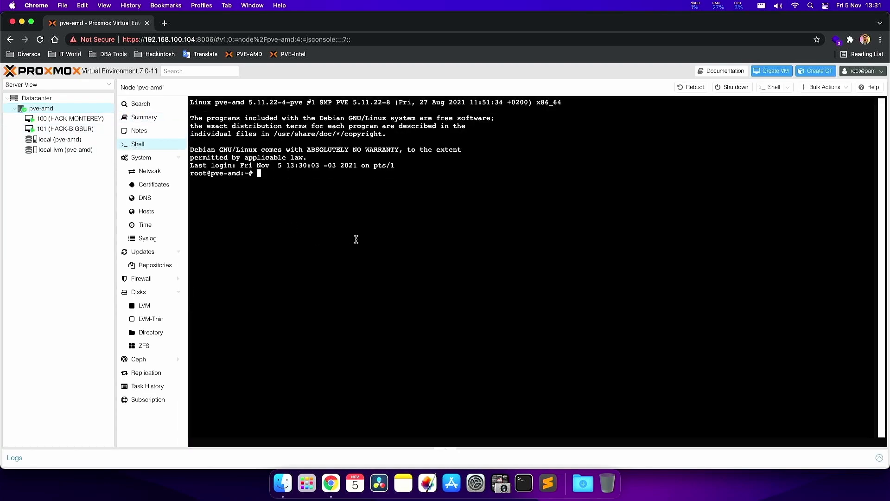